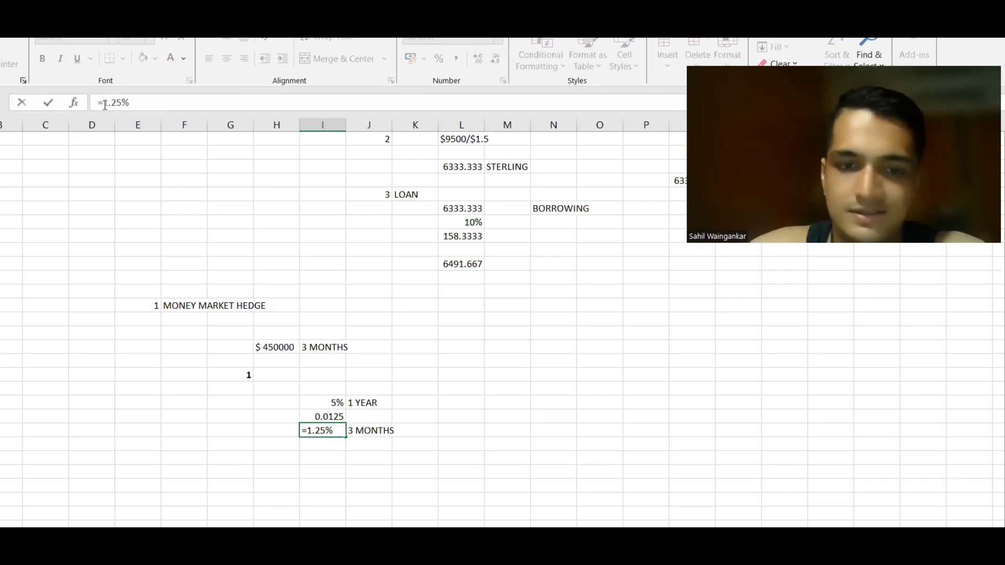
- Switch to the PDF textbook and underline the "1" and "foreign" in the first of the three payment calculation steps
{"action": "scroll", "coordinate": [264, 414], "scroll_direction": "down", "scroll_amount": 2}
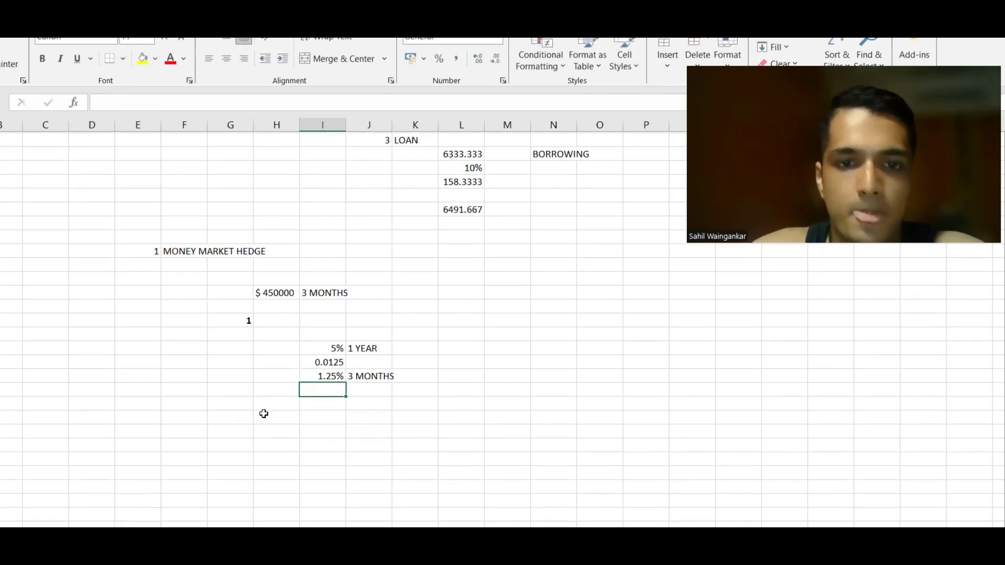
{"action": "left_click", "coordinate": [339, 415]}
{"action": "key", "text": "alt+Tab"}
{"action": "scroll", "coordinate": [537, 252], "scroll_direction": "up", "scroll_amount": 6}
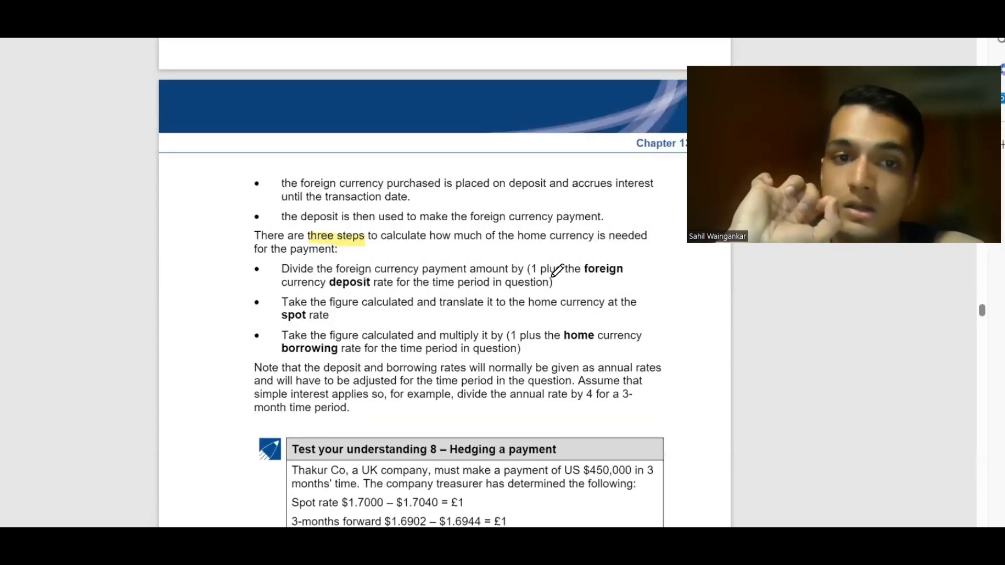
{"action": "left_click", "coordinate": [532, 279]}
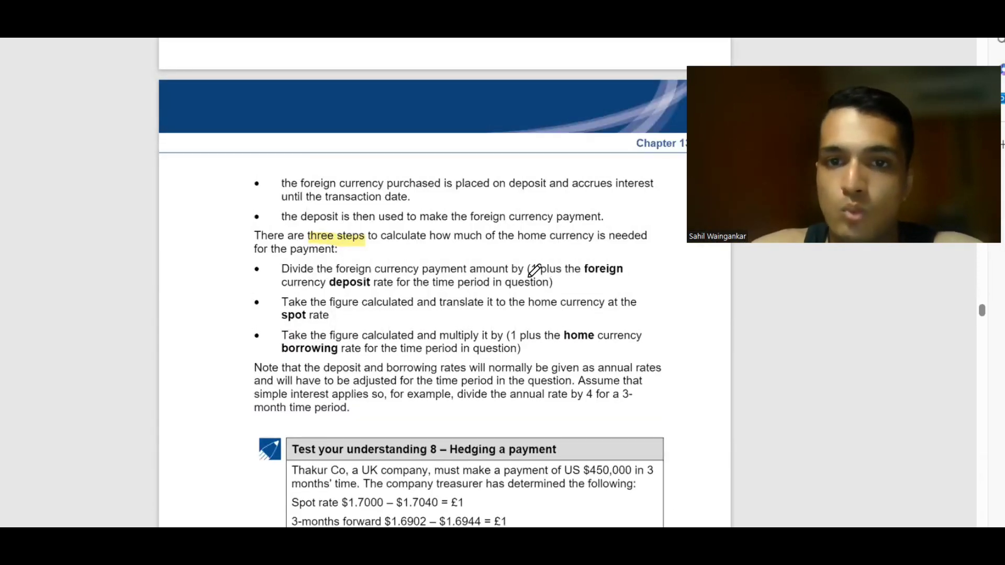
{"action": "left_click_drag", "start_coordinate": [568, 282], "coordinate": [625, 282]}
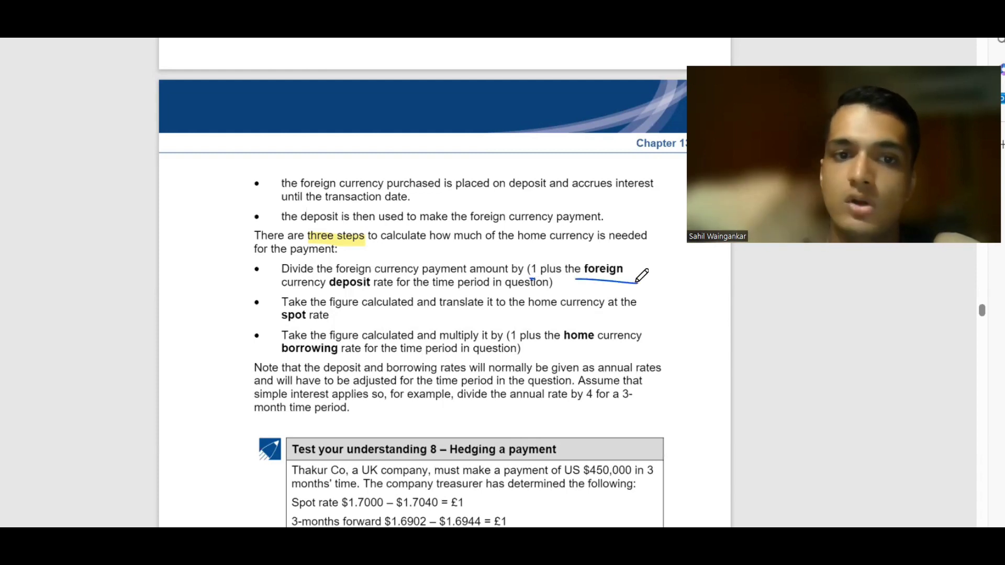
- Switch back to the Excel worksheet and calculate the discounted dollar amount in I41 with =450000/1.0125
{"action": "key", "text": "alt+Tab"}
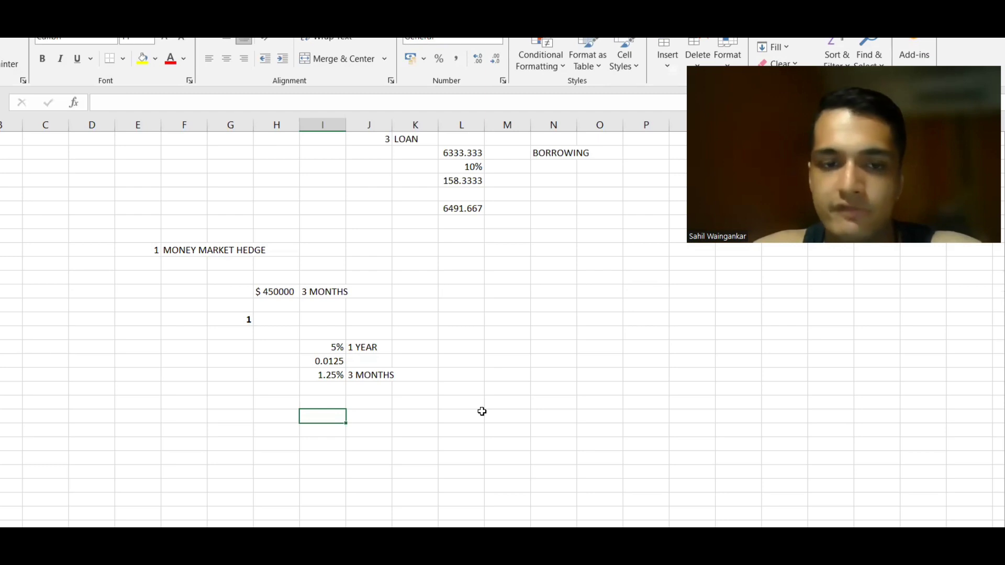
{"action": "scroll", "coordinate": [481, 411], "scroll_direction": "down", "scroll_amount": 1}
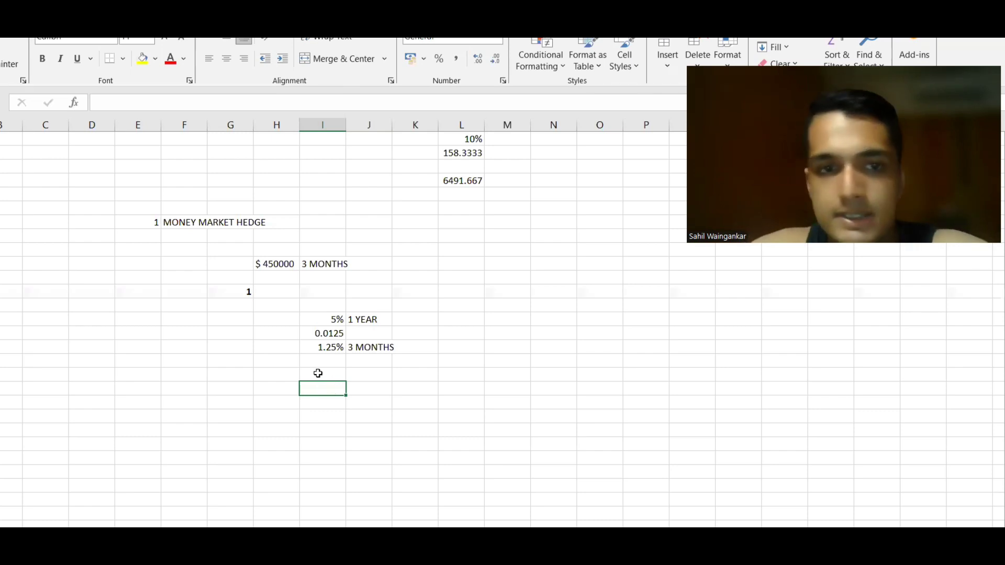
{"action": "type", "text": "=450000/1"}
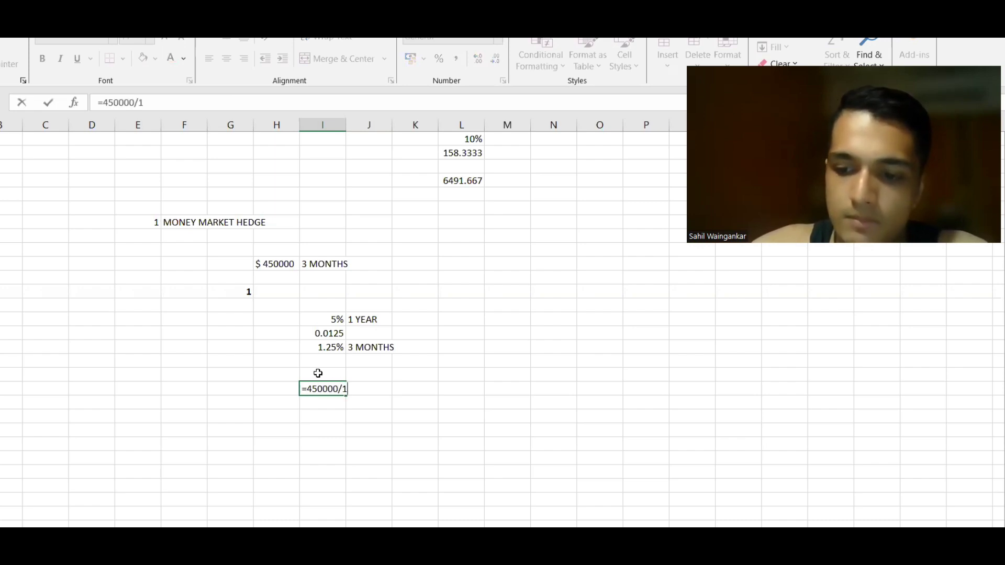
{"action": "type", "text": ".0125"}
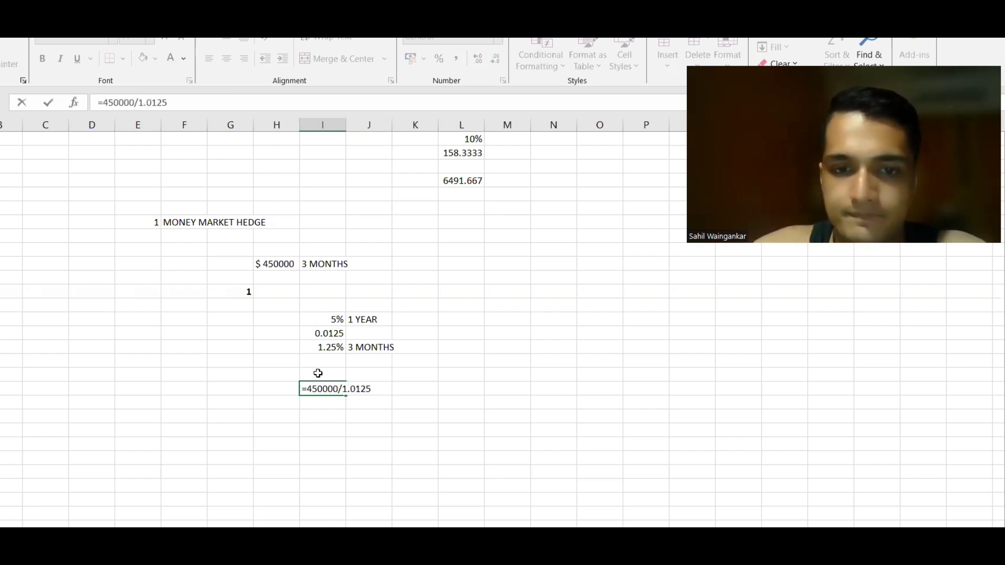
{"action": "key", "text": "Return"}
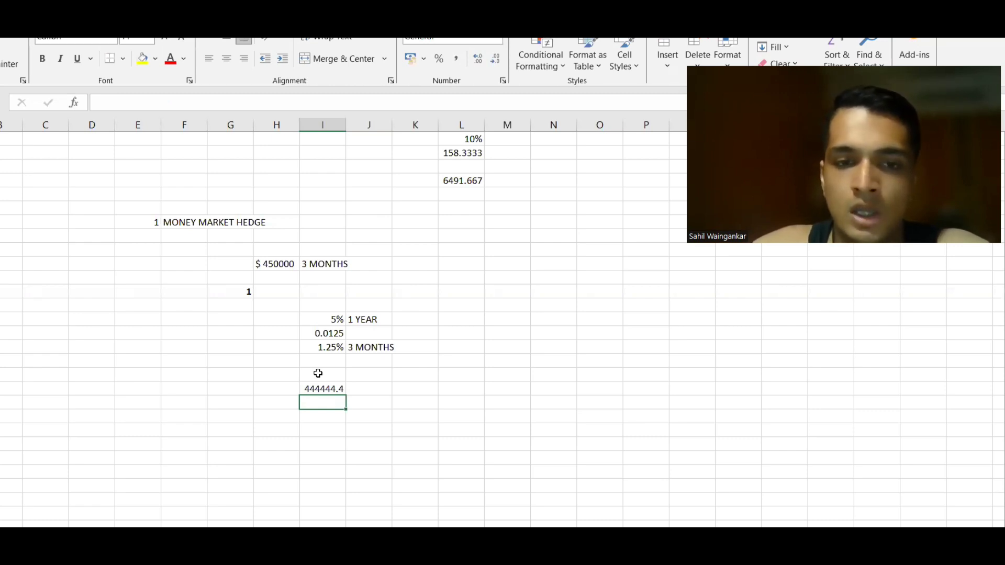
- Fill the discounted dollar amount in I41 with yellow
{"action": "left_click", "coordinate": [321, 388]}
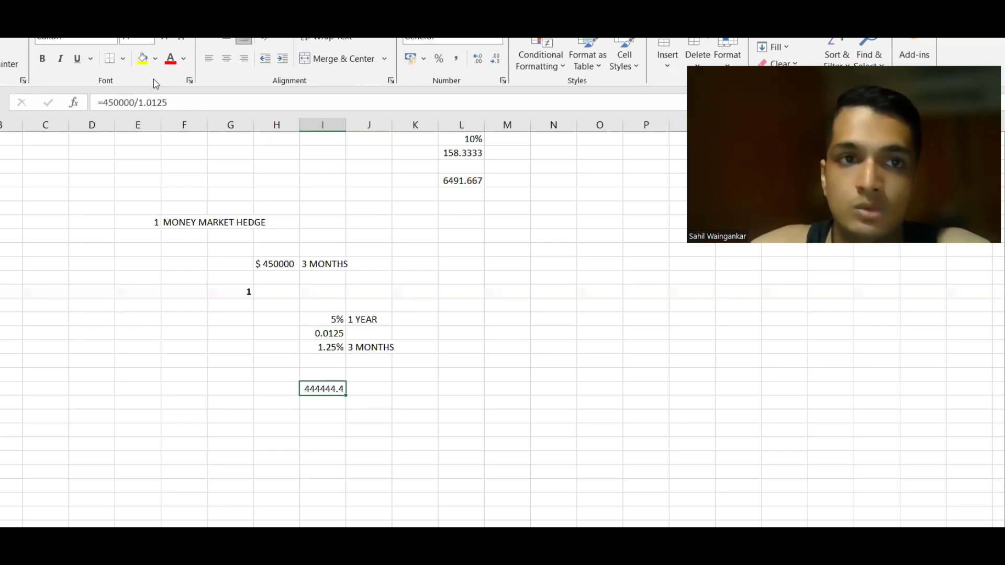
{"action": "left_click", "coordinate": [144, 65]}
{"action": "left_click", "coordinate": [290, 232]}
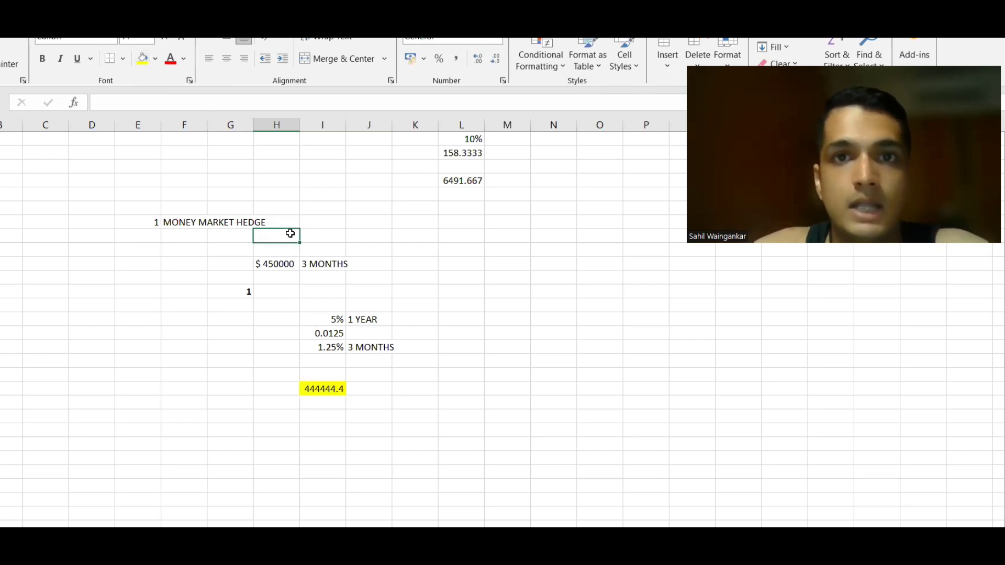
- Start the second calculation step with the number 2 in G44 and the label SPOT RATE in H44
{"action": "left_click", "coordinate": [239, 432]}
{"action": "type", "text": "2"}
{"action": "key", "text": "Tab"}
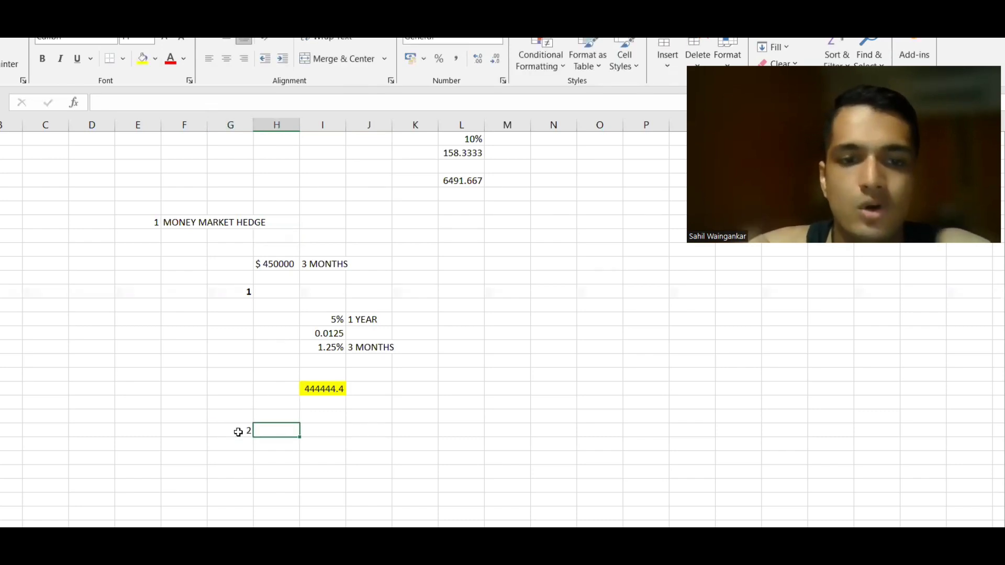
{"action": "type", "text": "SPOT RATE"}
{"action": "key", "text": "Return"}
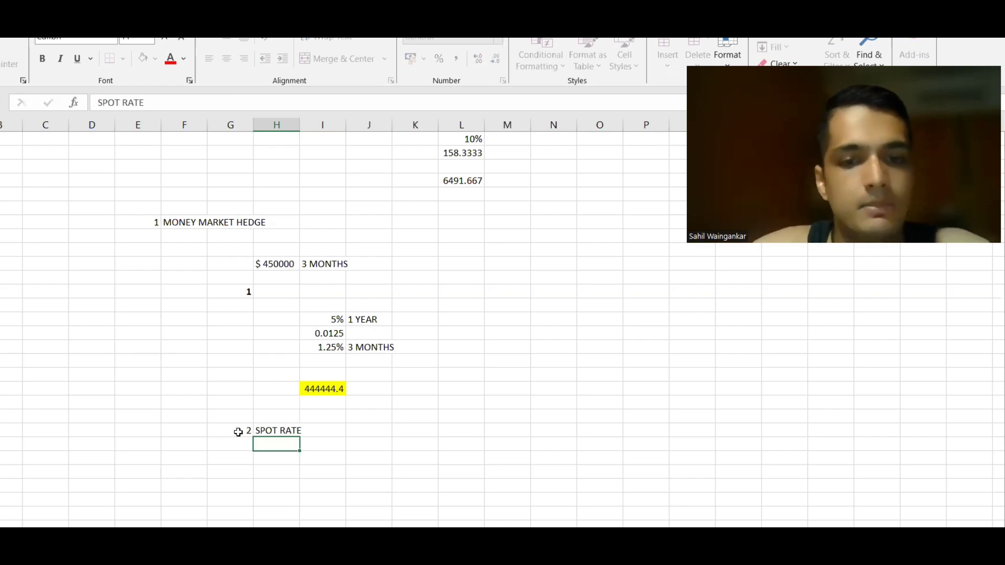
- Convert the discounted dollar amount at the spot rate in I46 with the formula =I41/1.7
{"action": "key", "text": "Down"}
{"action": "key", "text": "Right"}
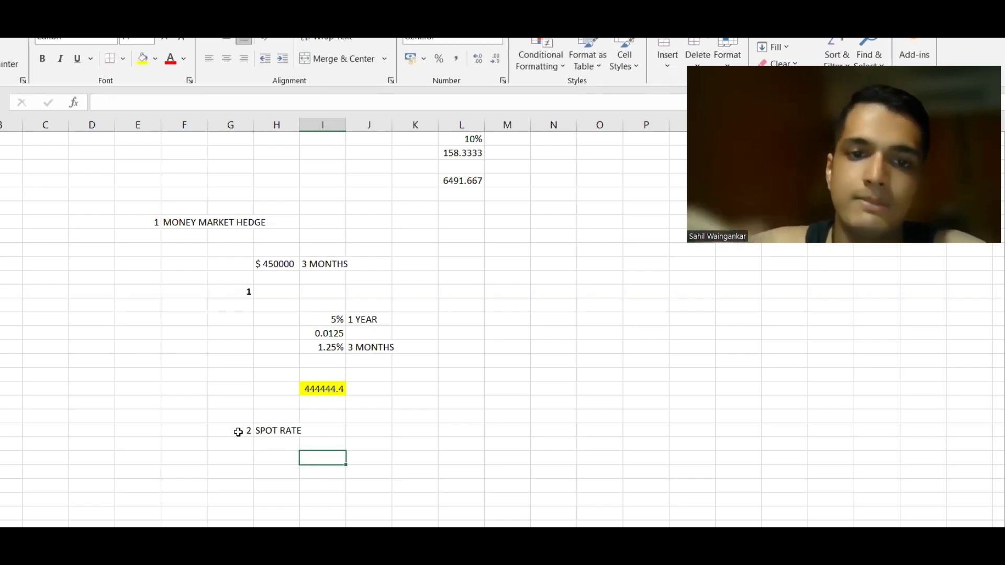
{"action": "key", "text": "alt+Tab"}
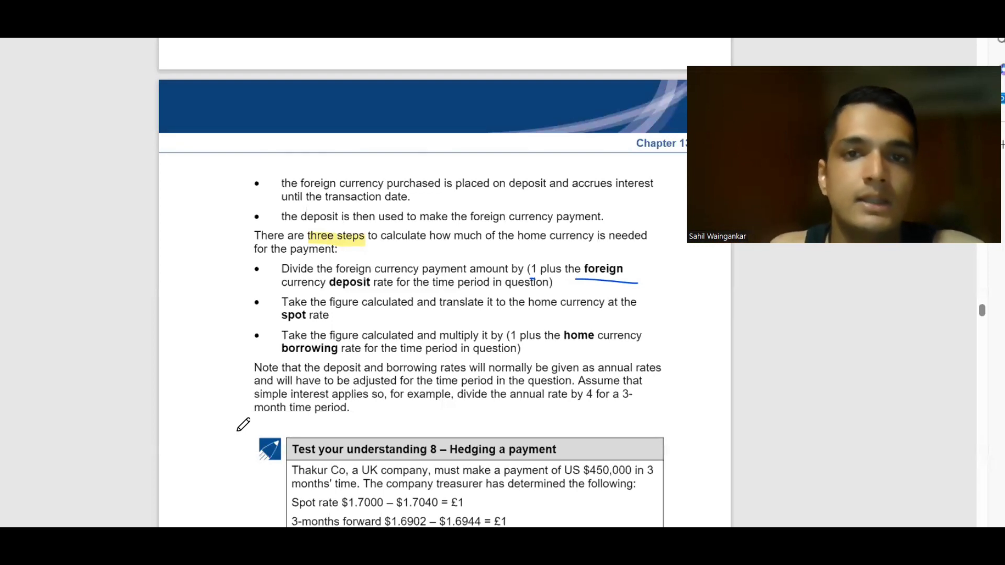
{"action": "key", "text": "alt+Tab"}
{"action": "type", "text": "="}
{"action": "key", "text": "Up"}
{"action": "key", "text": "Up"}
{"action": "key", "text": "Up"}
{"action": "key", "text": "Up"}
{"action": "key", "text": "Up"}
{"action": "type", "text": "/1.7"}
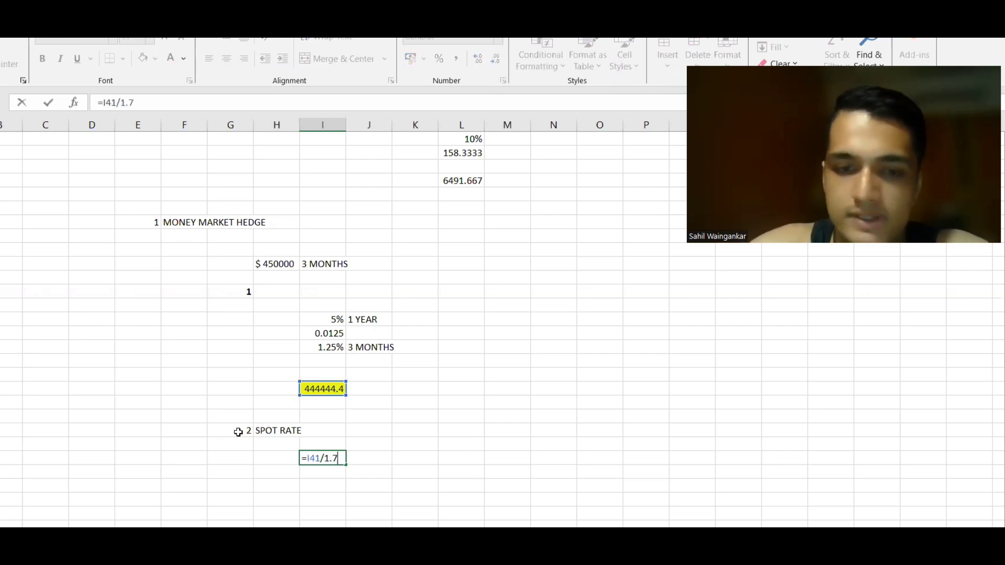
{"action": "key", "text": "Return"}
- Fill the converted spot-rate amount in I46 with yellow
{"action": "scroll", "coordinate": [238, 431], "scroll_direction": "down", "scroll_amount": 2}
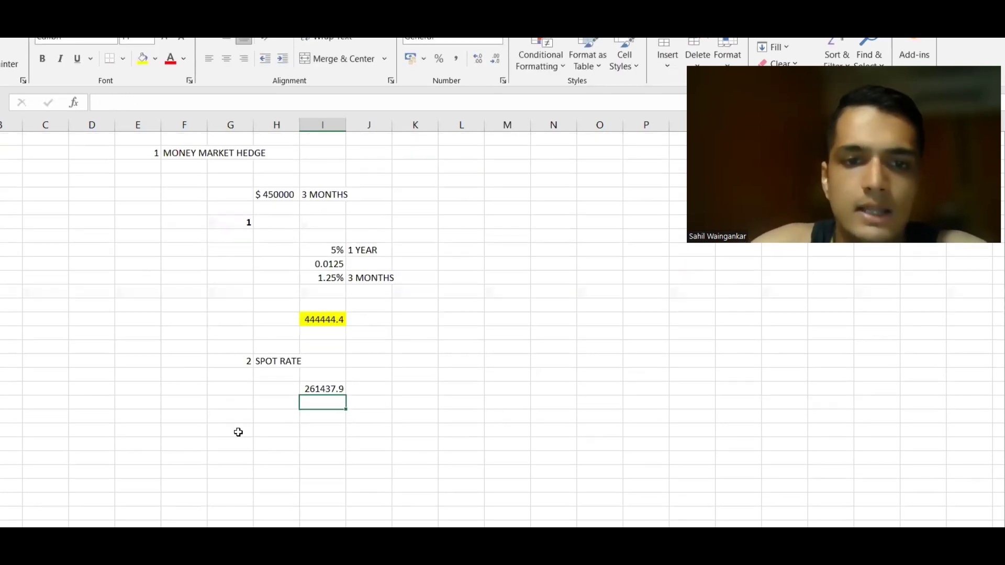
{"action": "left_click", "coordinate": [334, 390]}
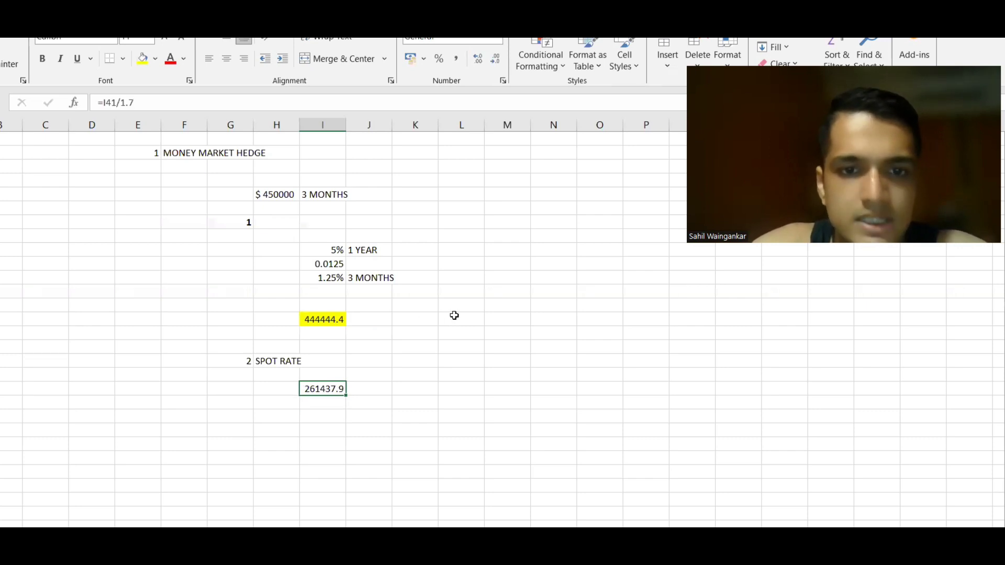
{"action": "left_click", "coordinate": [145, 65]}
{"action": "scroll", "coordinate": [266, 337], "scroll_direction": "down", "scroll_amount": 1}
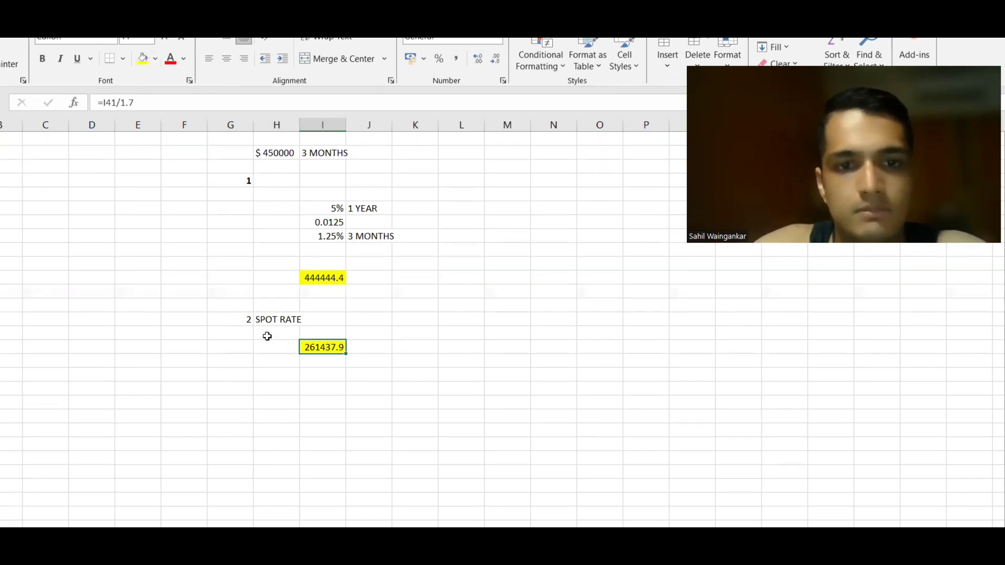
{"action": "left_click", "coordinate": [289, 386]}
- Label the converted amount STERLINGS in J46
{"action": "left_click", "coordinate": [368, 346]}
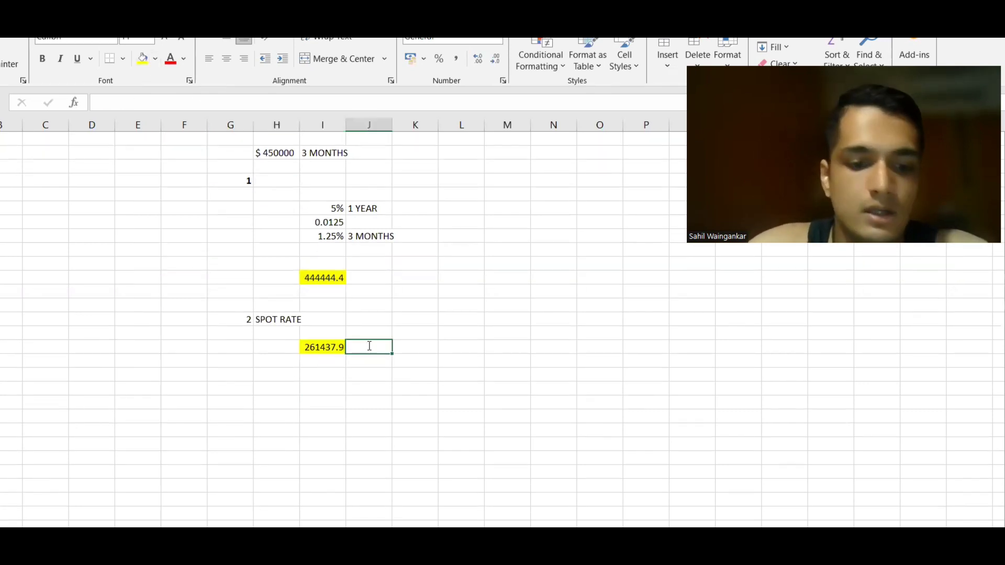
{"action": "type", "text": "STELLINGS"}
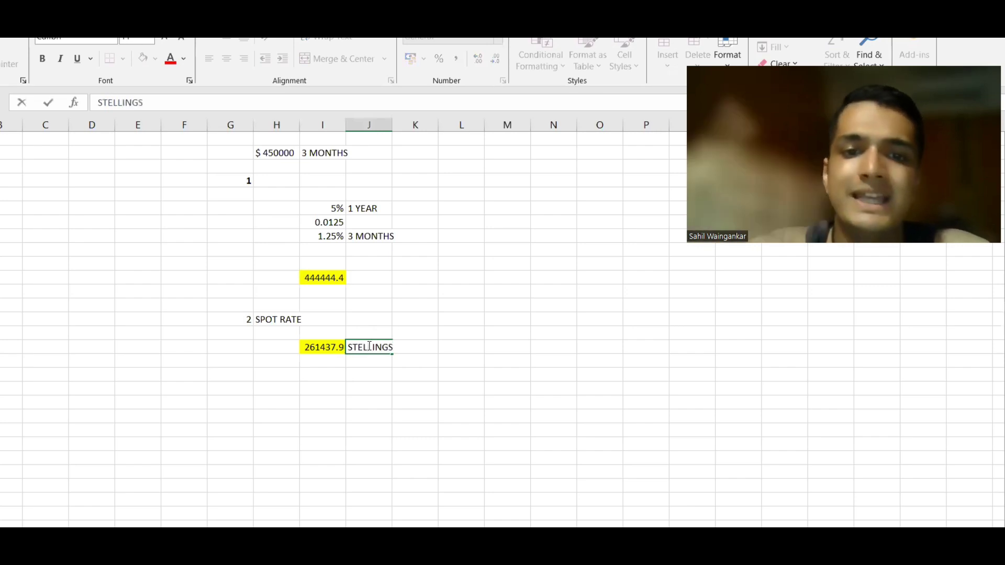
{"action": "left_click", "coordinate": [122, 101]}
{"action": "key", "text": "BackSpace"}
{"action": "type", "text": "R"}
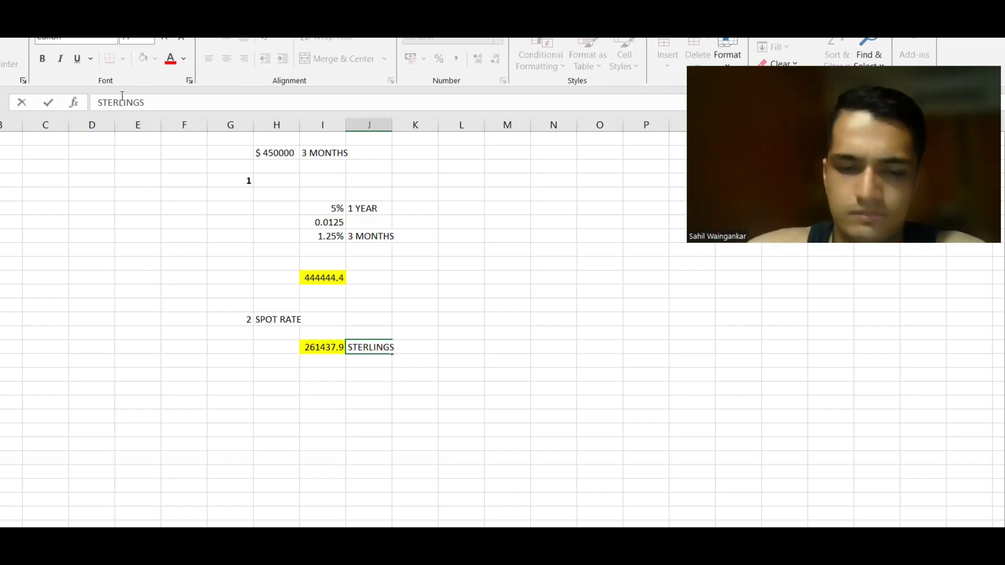
{"action": "key", "text": "Return"}
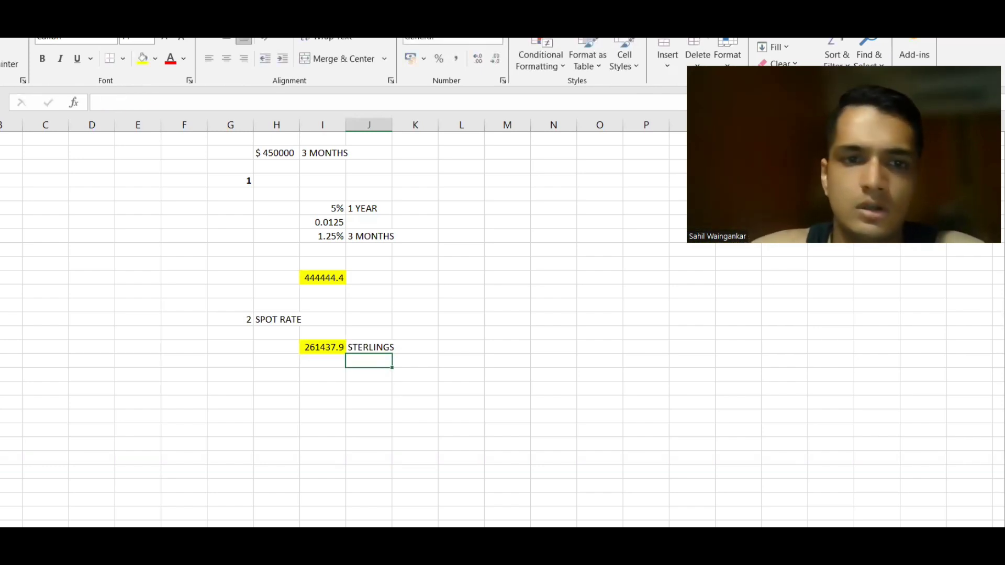
- Enter 3 in G49 for the third calculation step and look up the sterling borrowing rate in the PDF question
{"action": "left_click", "coordinate": [246, 394]}
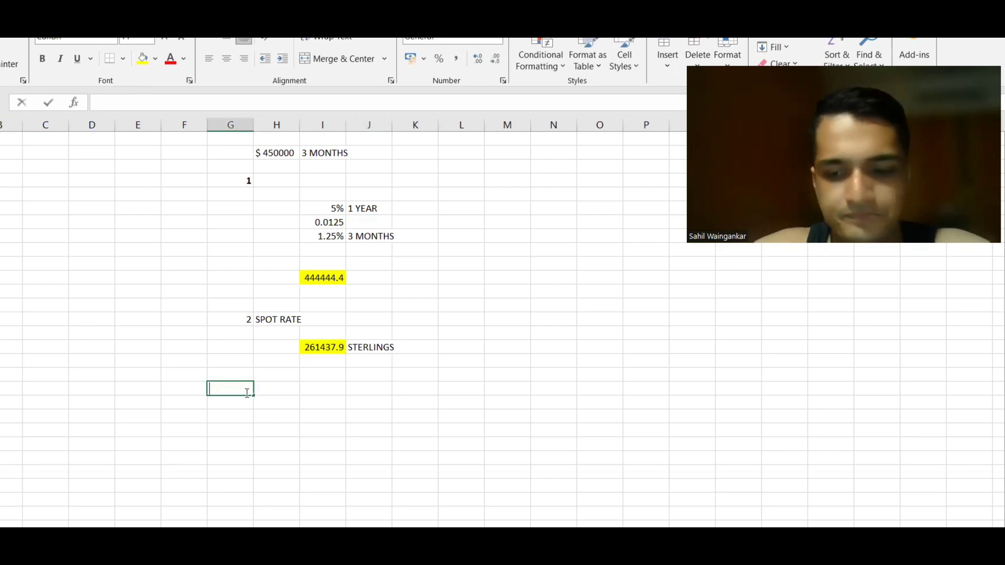
{"action": "key", "text": "alt+Tab"}
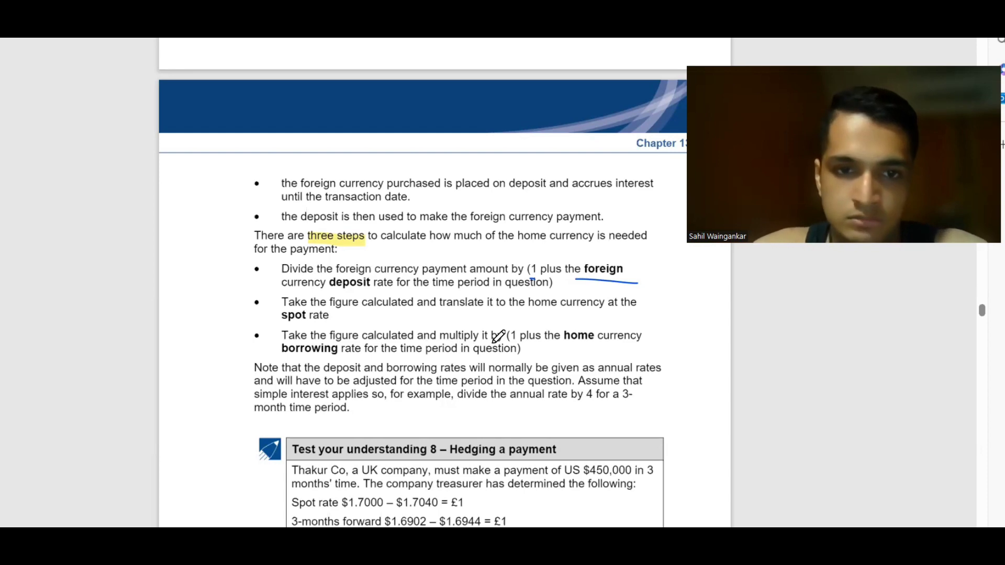
{"action": "key", "text": "alt+Tab"}
{"action": "key", "text": "alt+Tab"}
{"action": "scroll", "coordinate": [411, 379], "scroll_direction": "down", "scroll_amount": 3}
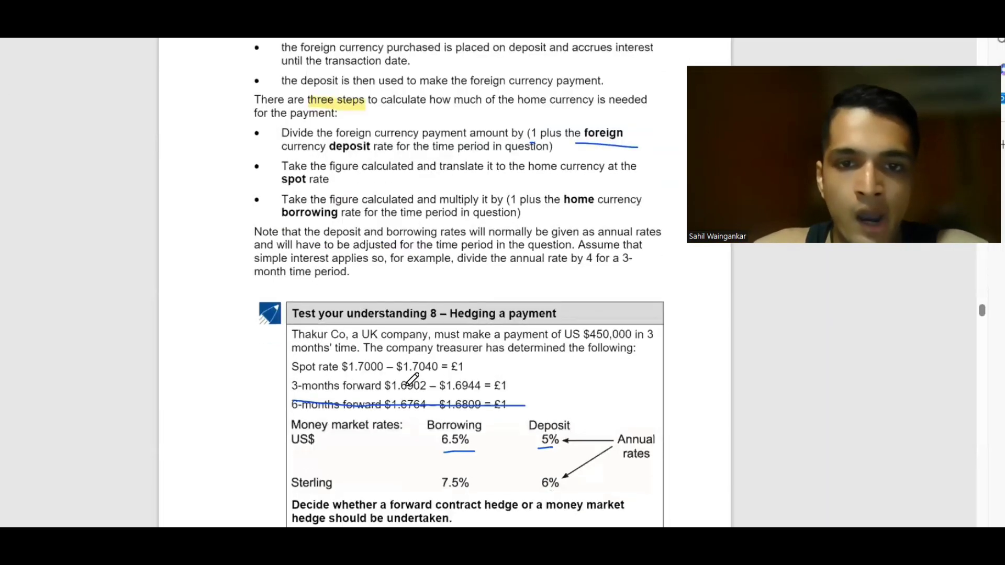
{"action": "scroll", "coordinate": [440, 382], "scroll_direction": "down", "scroll_amount": 3}
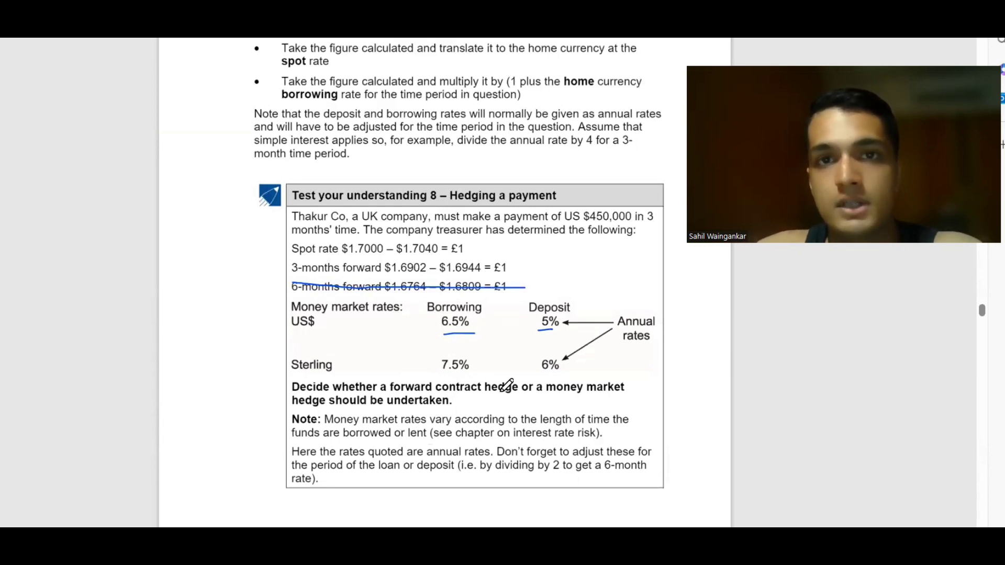
- In the worksheet, copy the interest rate block I36:J38 to I51 and set the copied one-year rate to 7.5%
{"action": "key", "text": "alt+Tab"}
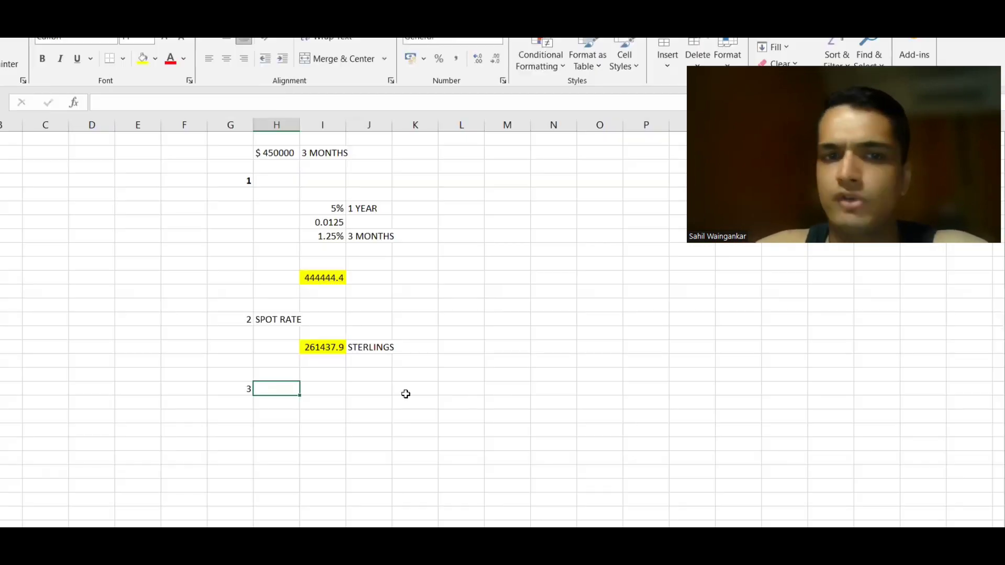
{"action": "left_click_drag", "start_coordinate": [331, 202], "coordinate": [370, 238]}
{"action": "key", "text": "ctrl+c"}
{"action": "left_click", "coordinate": [327, 416]}
{"action": "key", "text": "ctrl+v"}
{"action": "left_click", "coordinate": [327, 417]}
{"action": "type", "text": "8"}
{"action": "key", "text": "Return"}
- Set the copied three-month rate in I53 to 1.875%
{"action": "left_click", "coordinate": [338, 442]}
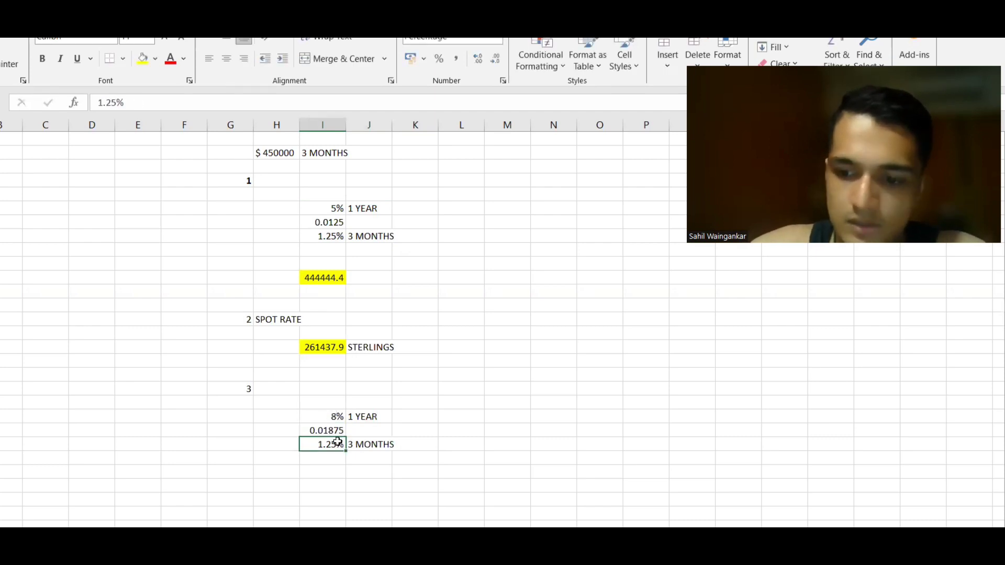
{"action": "double_click", "coordinate": [338, 442]}
{"action": "key", "text": "BackSpace"}
{"action": "key", "text": "BackSpace"}
{"action": "type", "text": "875"}
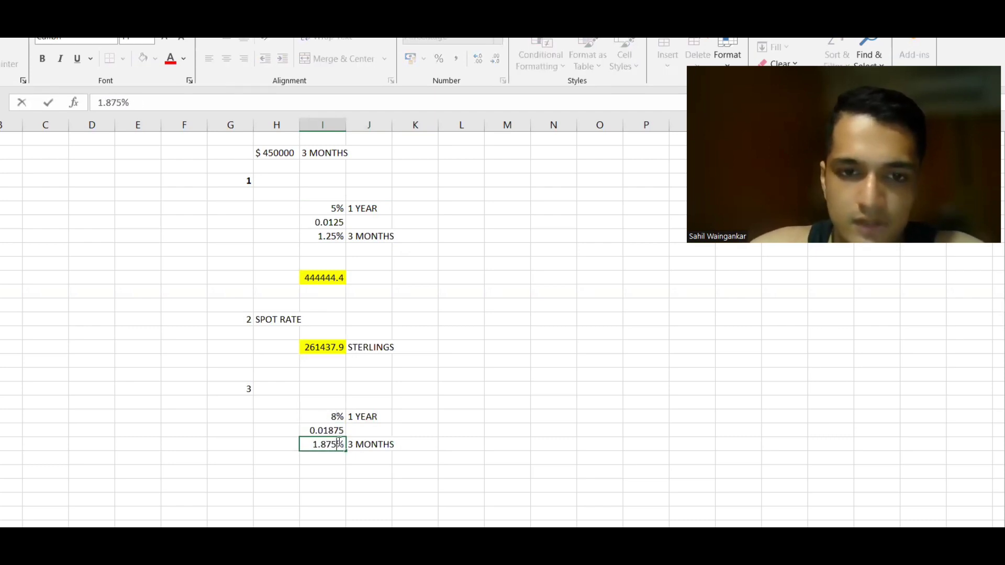
{"action": "key", "text": "Return"}
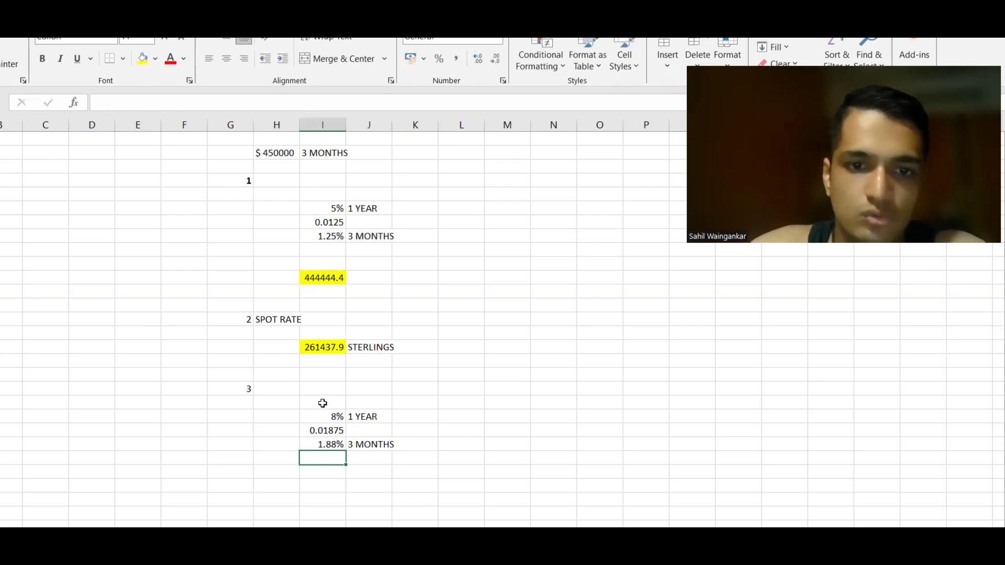
- Start the third-step formula in I55, dividing the sterling amount in I46 by 1.01875
{"action": "scroll", "coordinate": [322, 403], "scroll_direction": "down", "scroll_amount": 2}
{"action": "left_click", "coordinate": [331, 388]}
{"action": "left_click", "coordinate": [331, 417]}
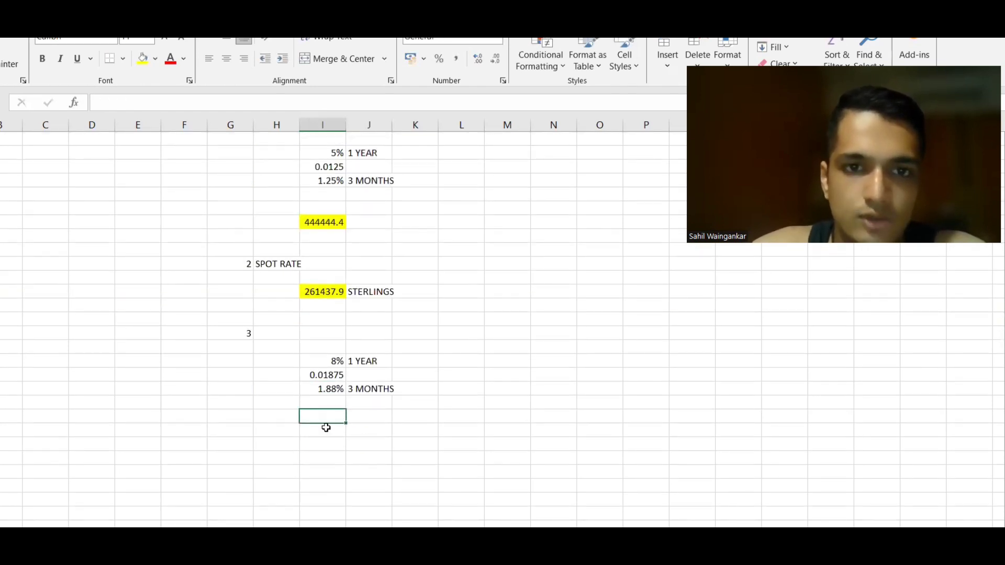
{"action": "type", "text": "="}
{"action": "key", "text": "Up"}
{"action": "key", "text": "Up"}
{"action": "key", "text": "Up"}
{"action": "key", "text": "Up"}
{"action": "key", "text": "Up"}
{"action": "key", "text": "Up"}
{"action": "key", "text": "Up"}
{"action": "key", "text": "Up"}
{"action": "key", "text": "Up"}
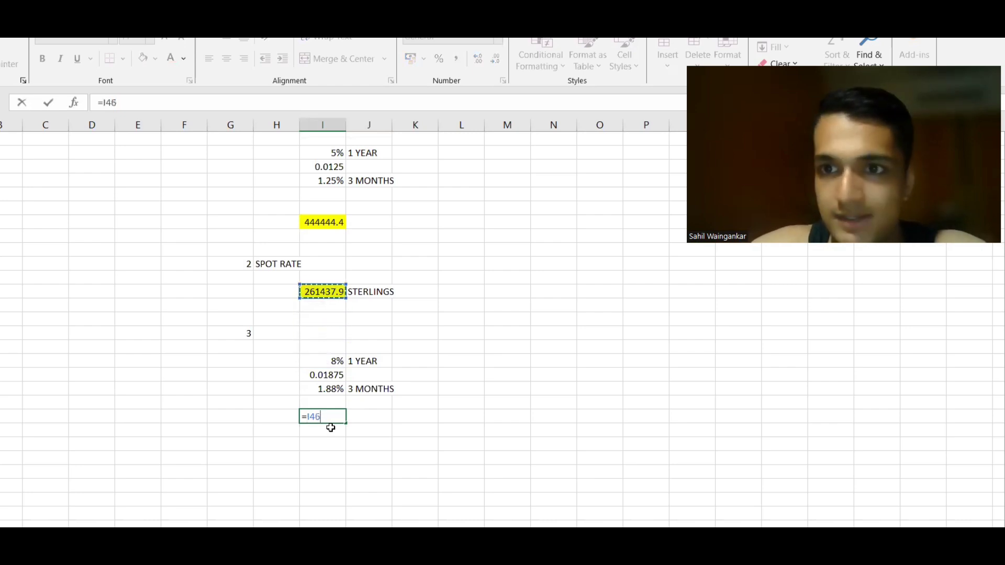
{"action": "type", "text": "/"}
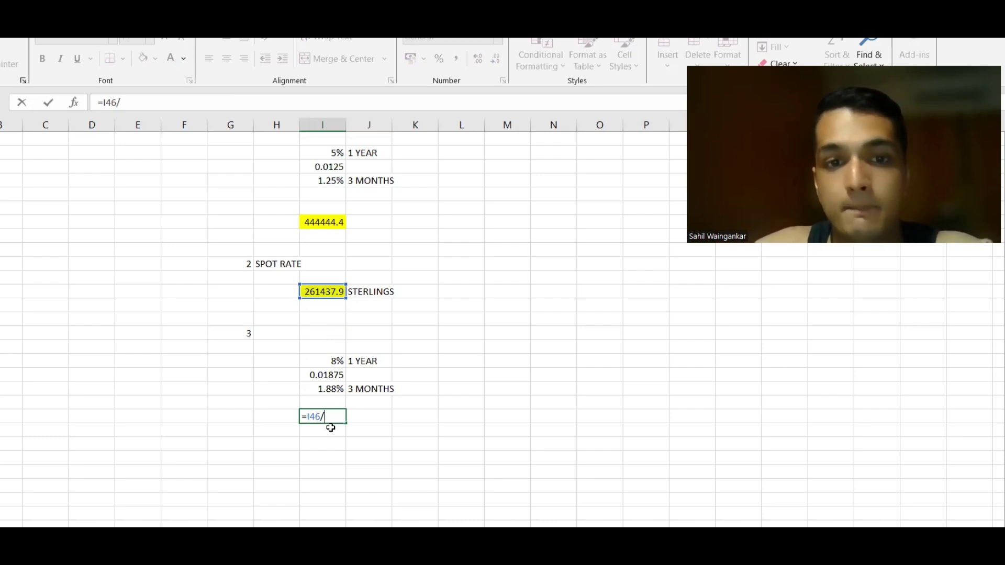
{"action": "type", "text": "1.01875"}
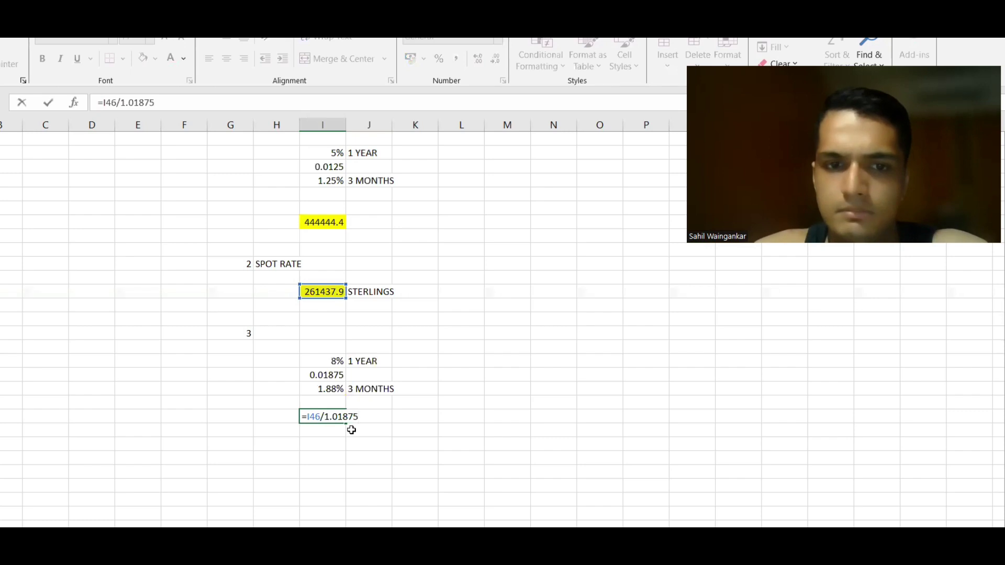
- Check the third payment-hedge step in the PDF and correct the I55 formula to =I46*1.01875
{"action": "key", "text": "alt+Tab"}
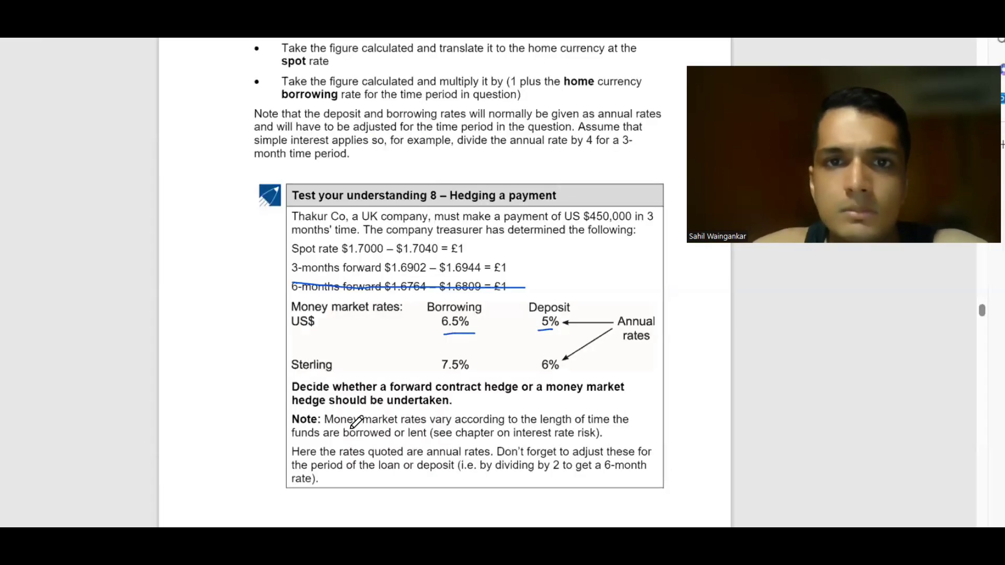
{"action": "key", "text": "alt+Tab"}
{"action": "key", "text": "alt+Tab"}
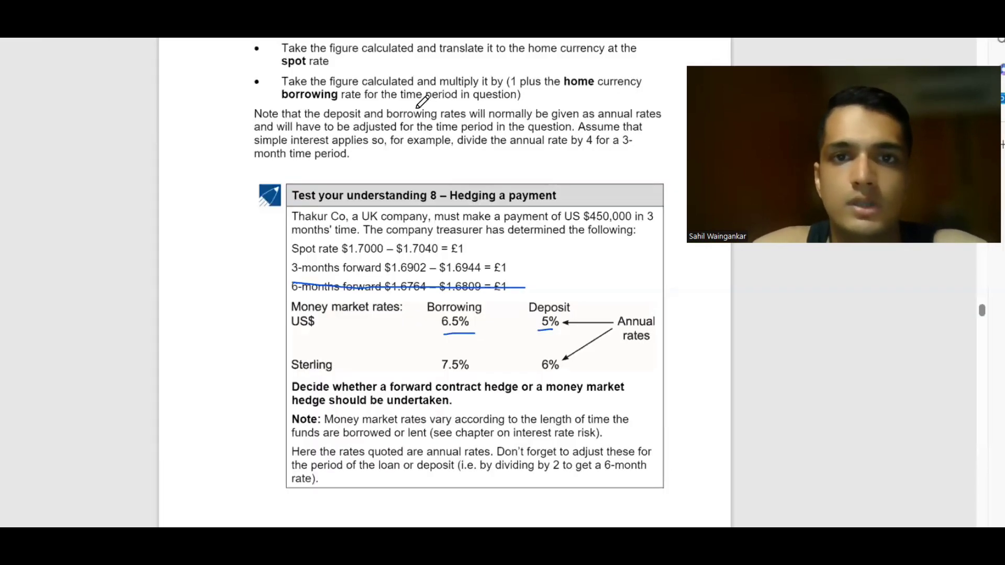
{"action": "key", "text": "alt+Tab"}
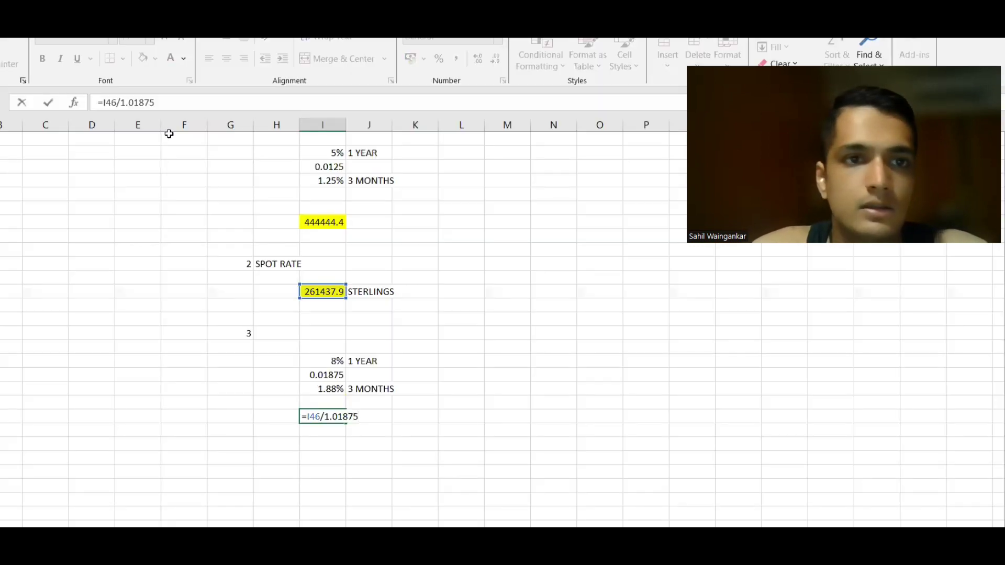
{"action": "left_click", "coordinate": [118, 99]}
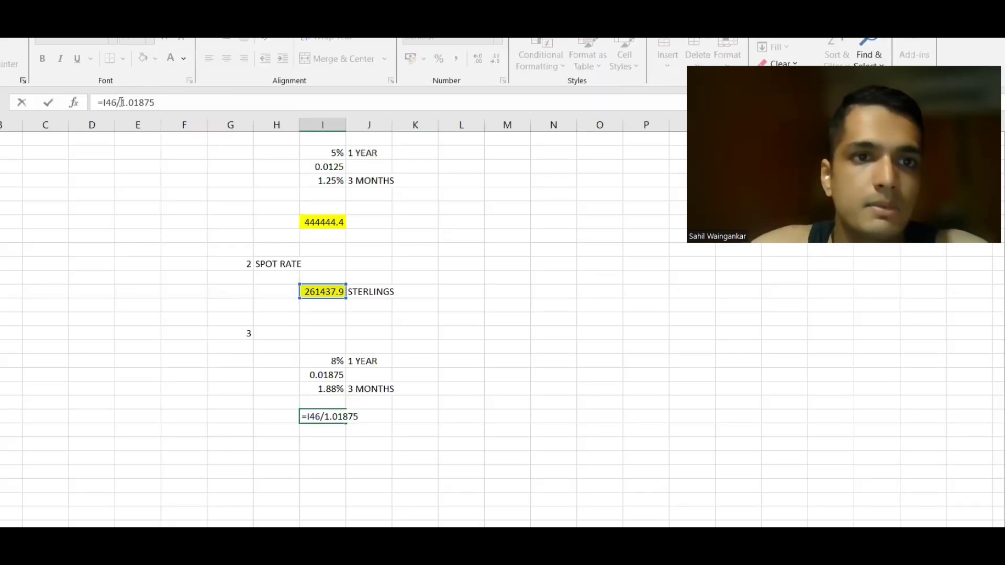
{"action": "key", "text": "BackSpace"}
{"action": "type", "text": "*"}
{"action": "key", "text": "Return"}
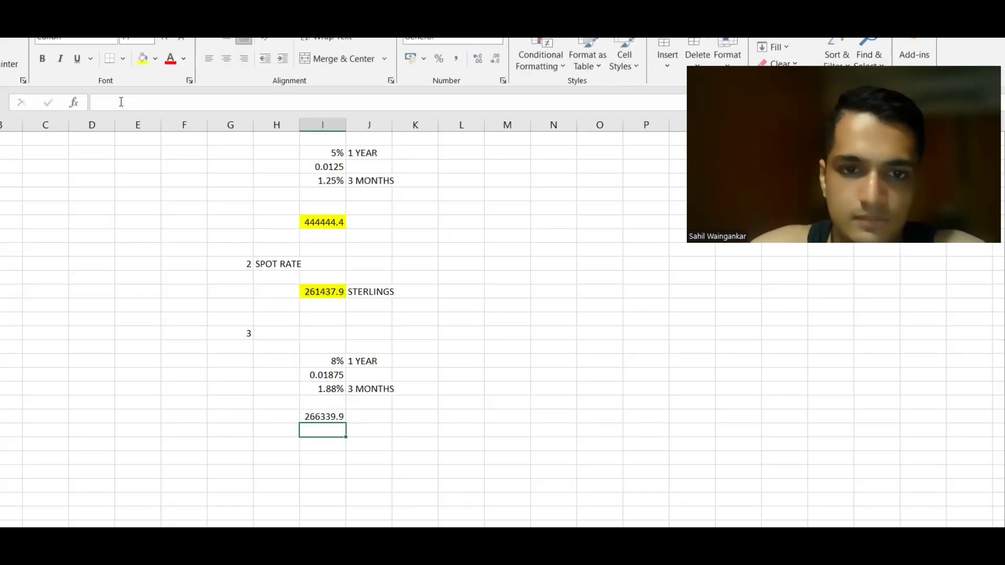
{"action": "left_click", "coordinate": [324, 417]}
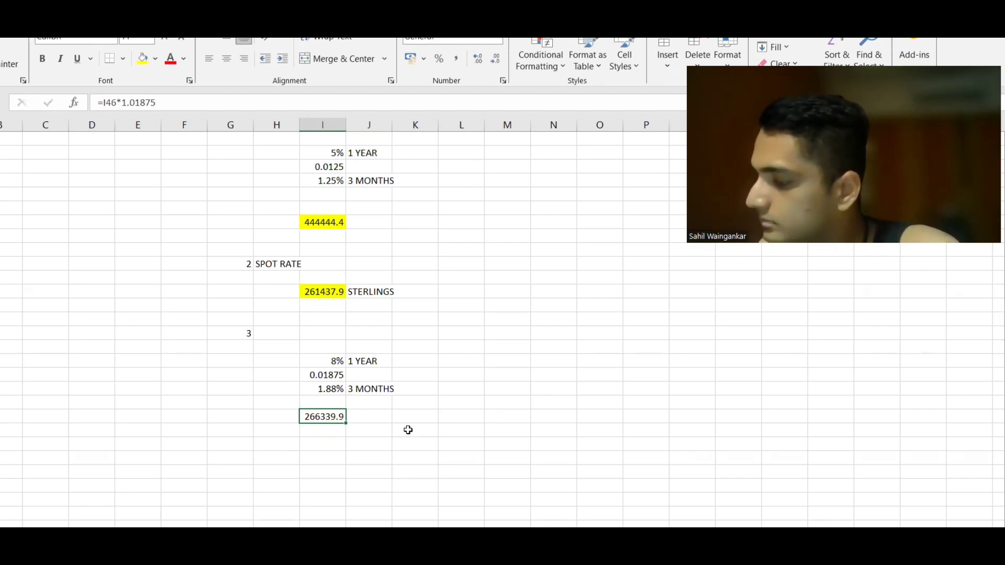
{"action": "type", "text": "00"}
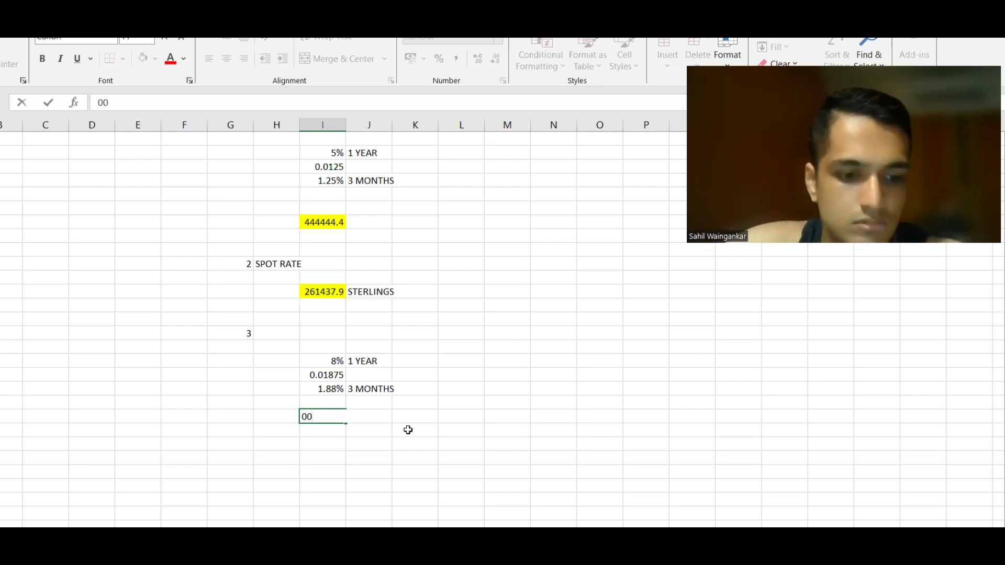
{"action": "key", "text": "ctrl+v"}
{"action": "key", "text": "Return"}
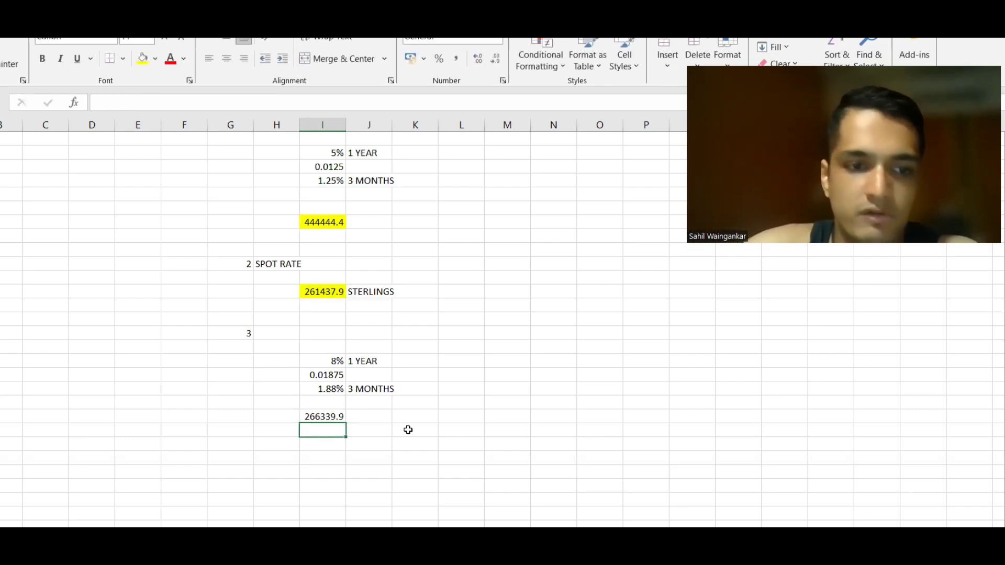
- Highlight the third-step result in I55 with yellow fill
{"action": "scroll", "coordinate": [227, 392], "scroll_direction": "down", "scroll_amount": 1}
{"action": "left_click", "coordinate": [307, 388]}
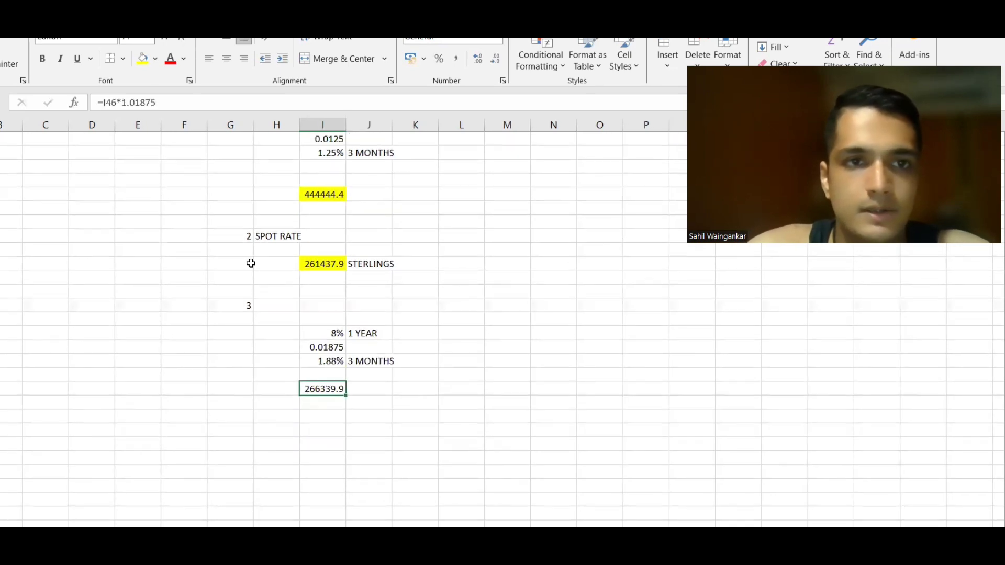
{"action": "left_click", "coordinate": [142, 58]}
{"action": "left_click", "coordinate": [338, 262]}
- Copy the yellow RECEIPT label from G5 into column E in the empty area below the payment calculation
{"action": "scroll", "coordinate": [341, 260], "scroll_direction": "up", "scroll_amount": 8}
{"action": "scroll", "coordinate": [341, 260], "scroll_direction": "up", "scroll_amount": 4}
{"action": "left_click", "coordinate": [313, 184]}
{"action": "left_click", "coordinate": [321, 195]}
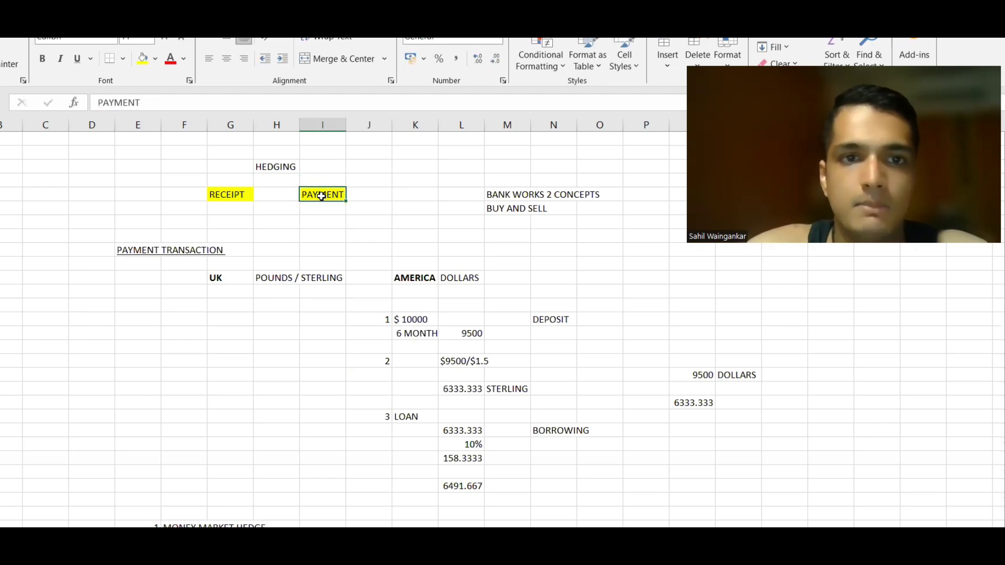
{"action": "left_click", "coordinate": [238, 195]}
{"action": "key", "text": "ctrl+c"}
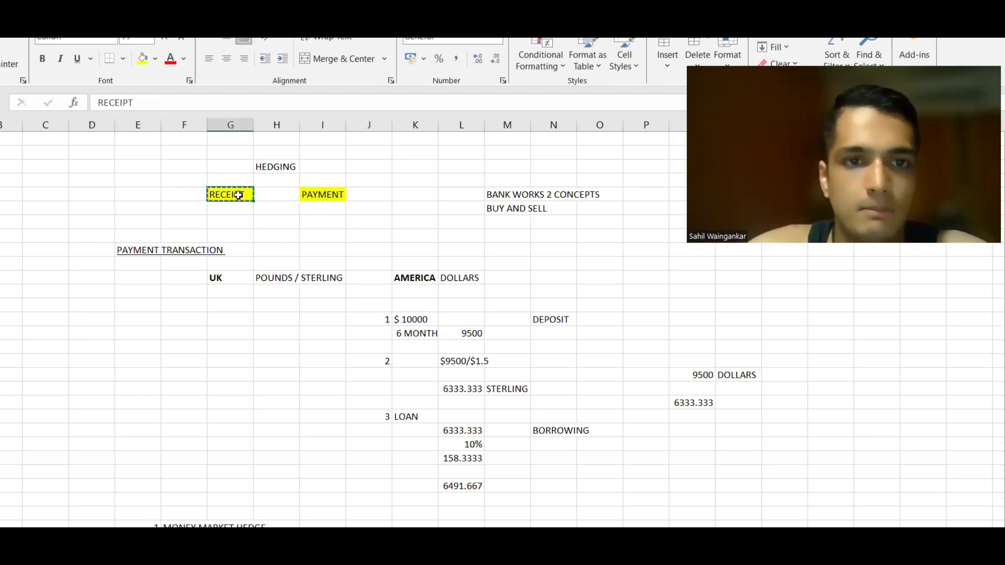
{"action": "scroll", "coordinate": [239, 196], "scroll_direction": "down", "scroll_amount": 12}
{"action": "scroll", "coordinate": [234, 231], "scroll_direction": "up", "scroll_amount": 4}
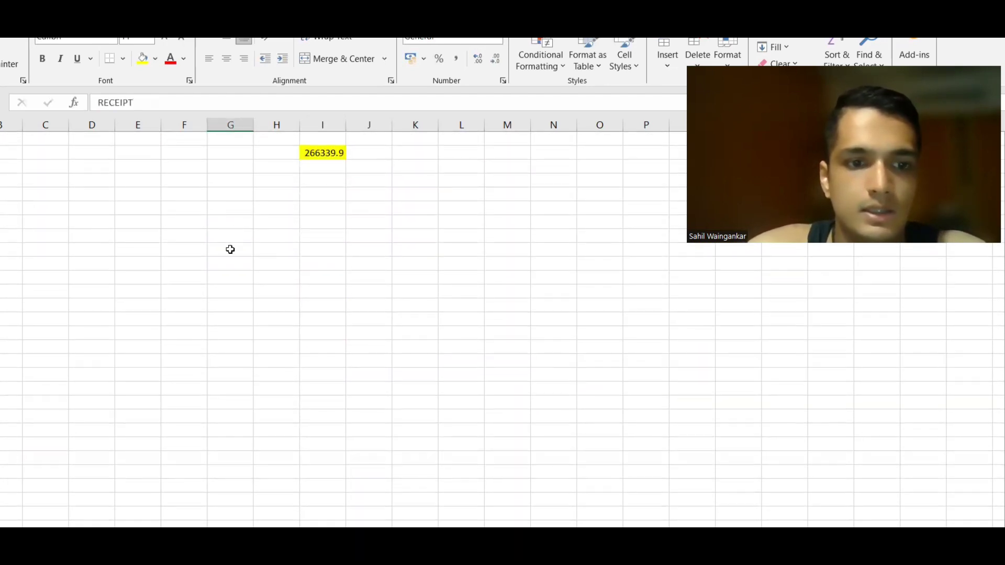
{"action": "scroll", "coordinate": [168, 405], "scroll_direction": "down", "scroll_amount": 3}
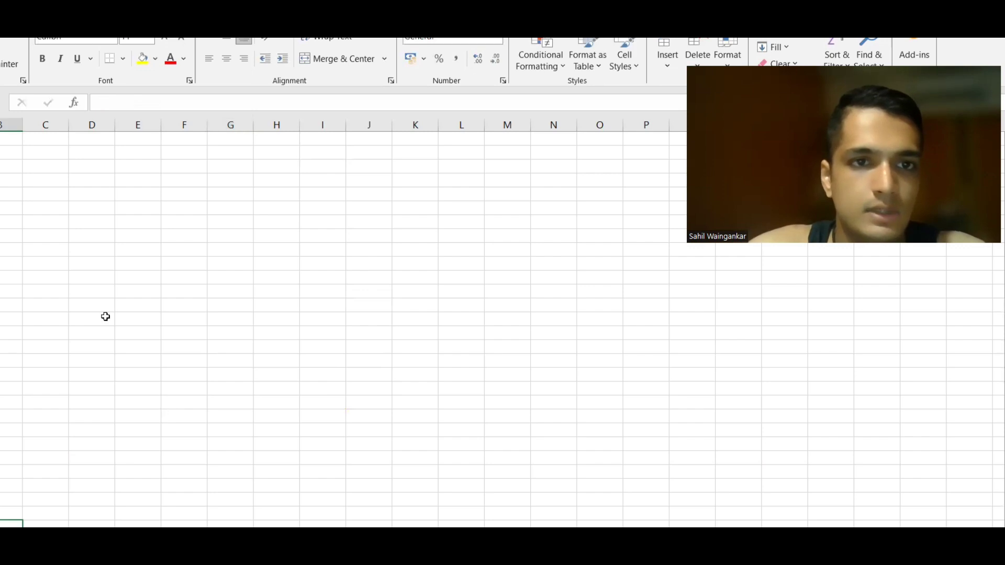
{"action": "left_click", "coordinate": [146, 166]}
{"action": "left_click", "coordinate": [164, 190]}
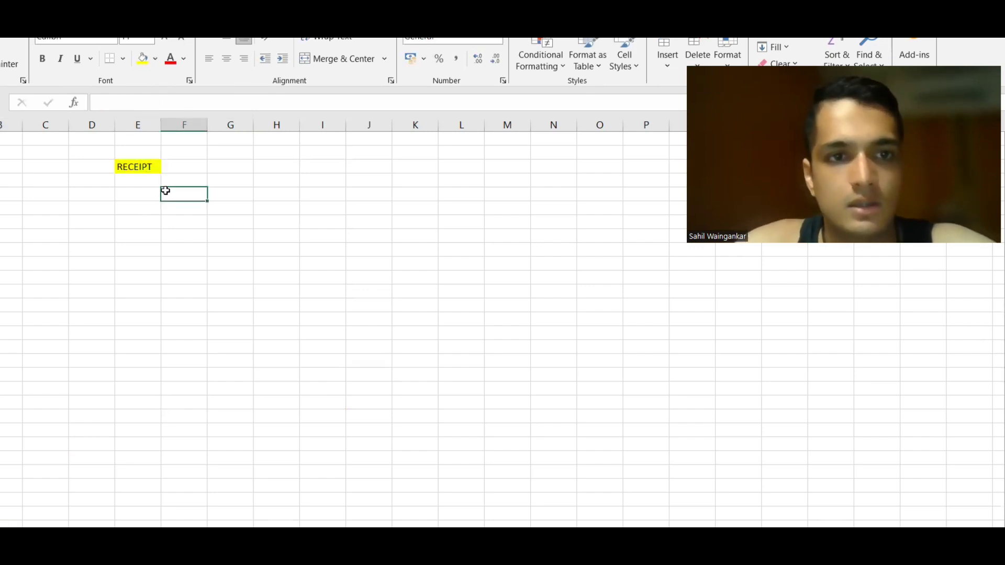
- Find the Hedging a receipt section in the PDF and underline part of the word "borrowing" in its first calculation step
{"action": "key", "text": "alt+Tab"}
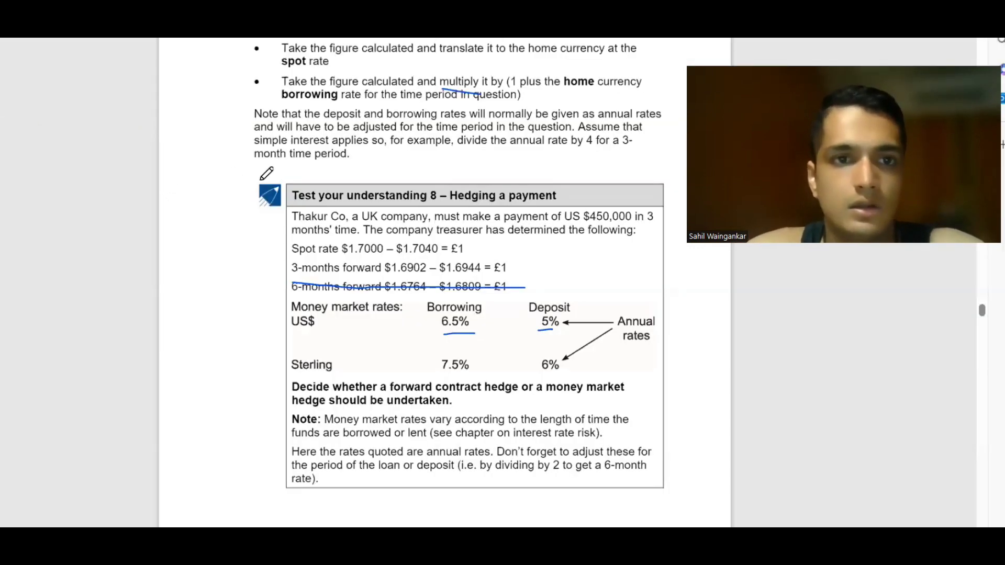
{"action": "key", "text": "alt+Tab"}
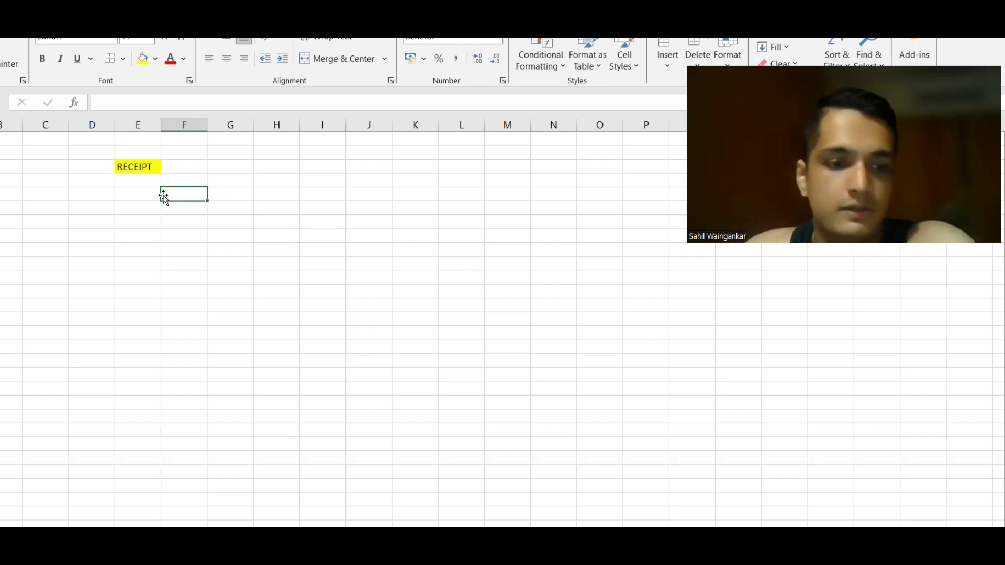
{"action": "key", "text": "alt+Tab"}
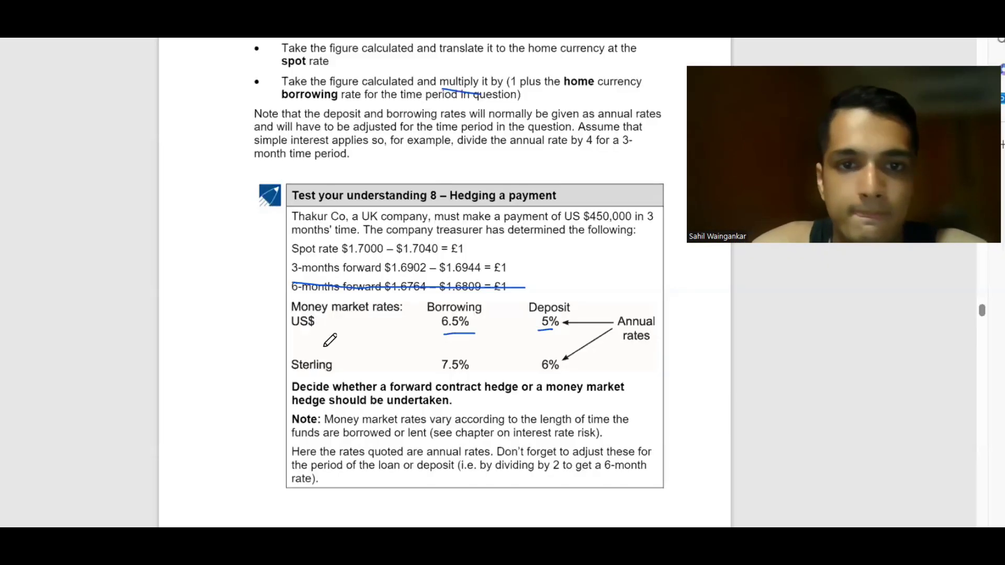
{"action": "scroll", "coordinate": [329, 340], "scroll_direction": "down", "scroll_amount": 15}
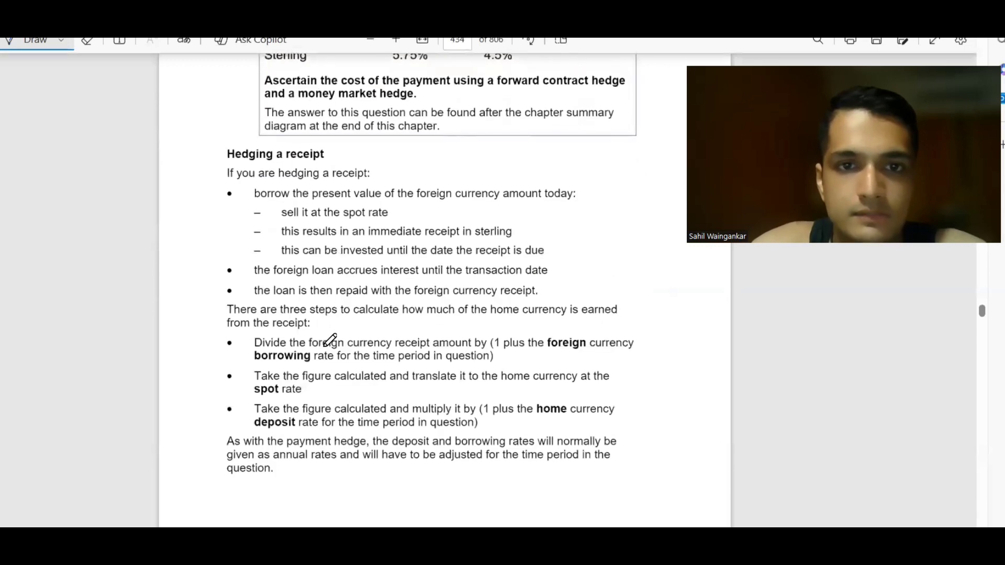
{"action": "scroll", "coordinate": [329, 341], "scroll_direction": "down", "scroll_amount": 6}
{"action": "scroll", "coordinate": [329, 341], "scroll_direction": "up", "scroll_amount": 4}
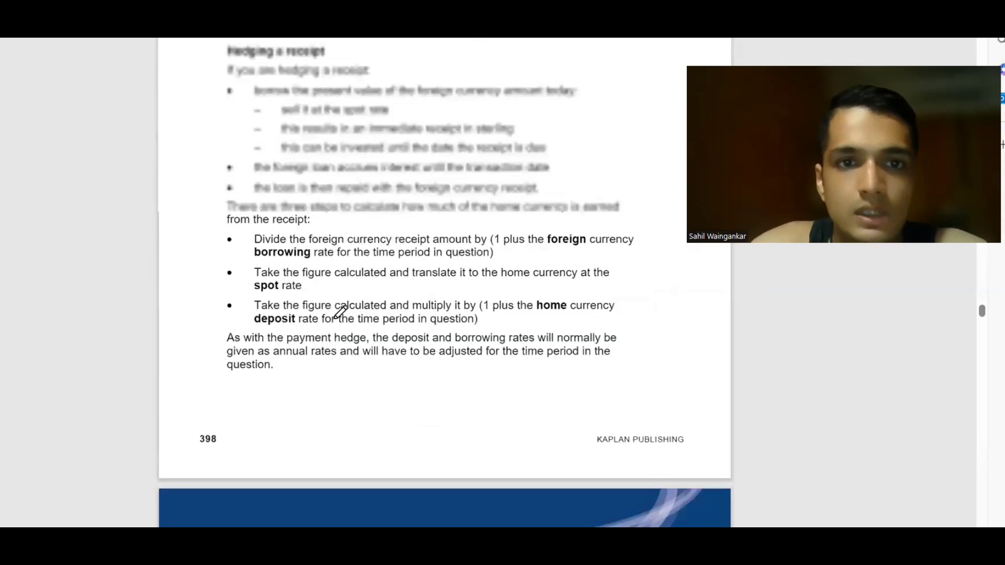
{"action": "key", "text": "alt+Tab"}
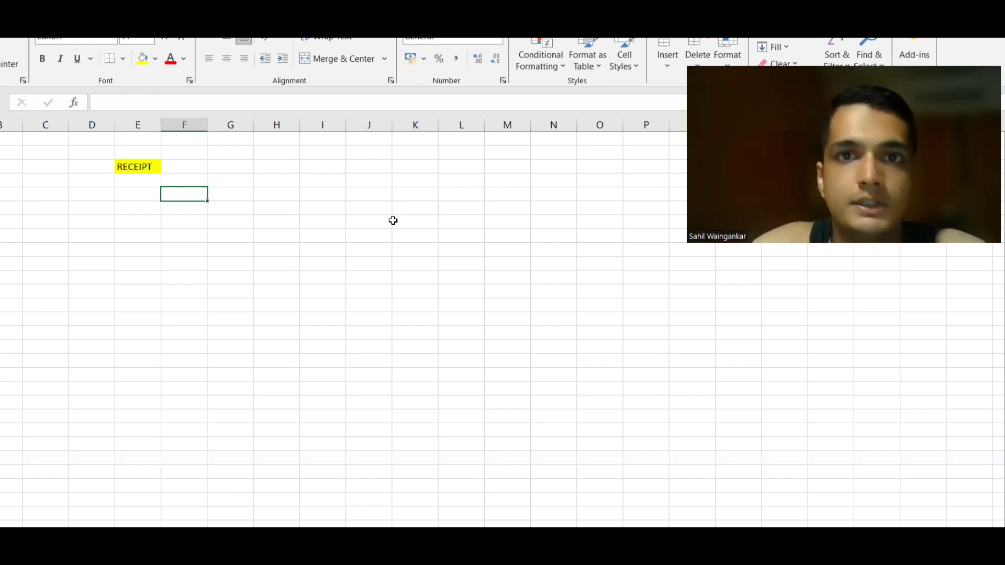
{"action": "key", "text": "alt+Tab"}
{"action": "left_click_drag", "start_coordinate": [275, 265], "coordinate": [287, 264]}
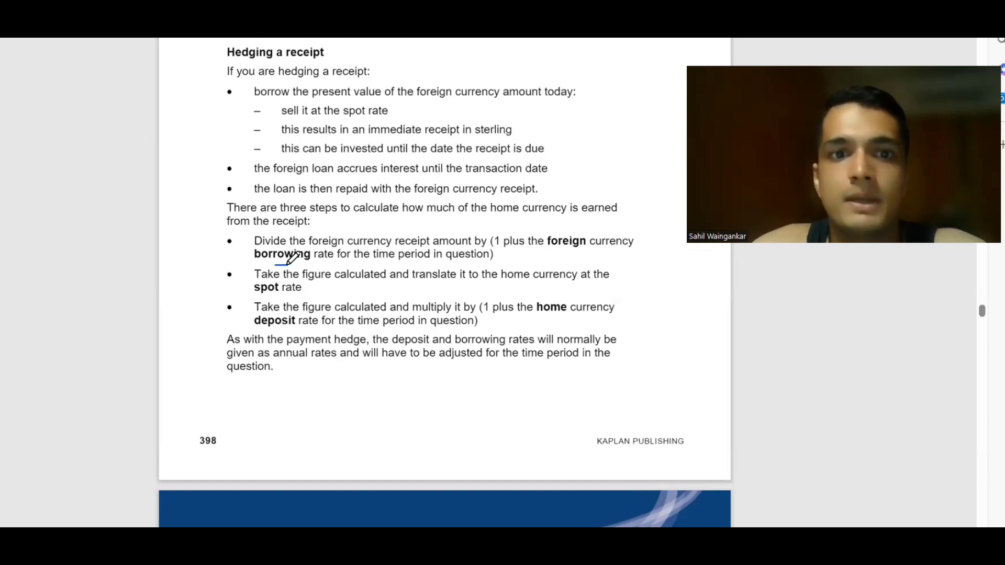
{"action": "key", "text": "alt+Tab"}
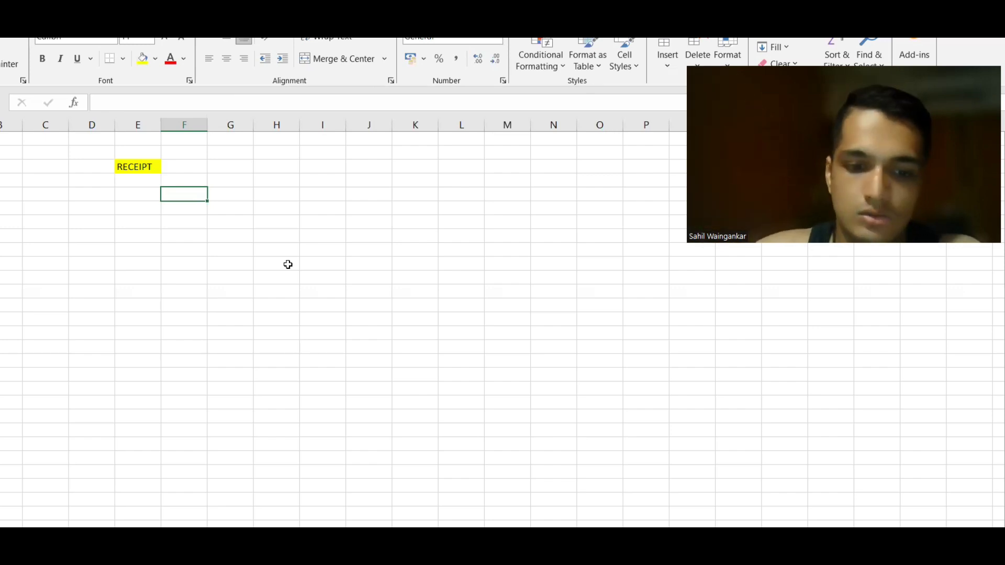
- Review the LOAN figures in column L of the $ 10000 payment example in the worksheet
{"action": "key", "text": "Left"}
{"action": "key", "text": "Left"}
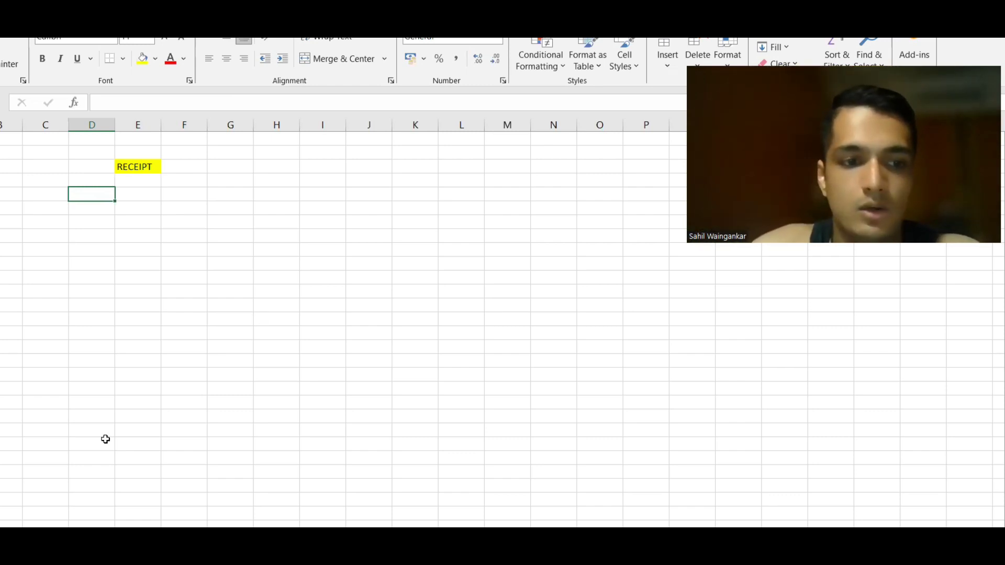
{"action": "key", "text": "ctrl+Page_Down"}
{"action": "scroll", "coordinate": [306, 464], "scroll_direction": "up", "scroll_amount": 10}
{"action": "scroll", "coordinate": [306, 463], "scroll_direction": "down", "scroll_amount": 5}
{"action": "right_click", "coordinate": [306, 464]}
{"action": "left_click", "coordinate": [526, 329]}
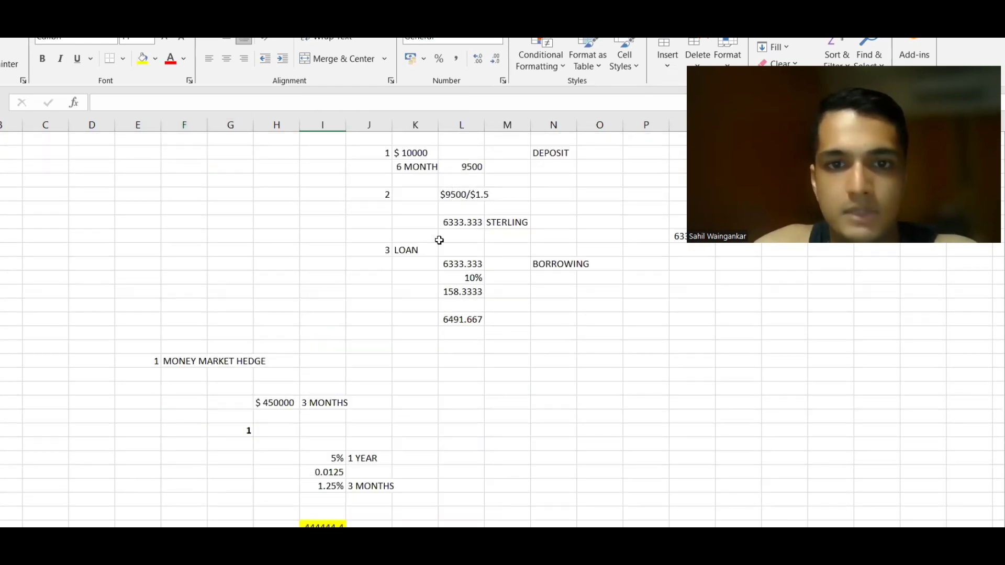
{"action": "left_click_drag", "start_coordinate": [453, 260], "coordinate": [475, 341]}
{"action": "left_click", "coordinate": [530, 344]}
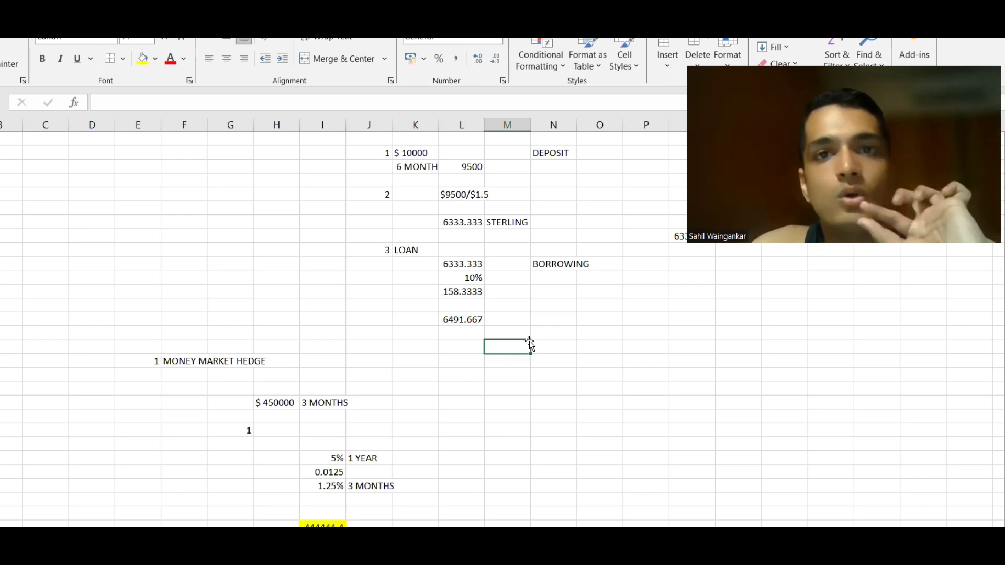
{"action": "left_click_drag", "start_coordinate": [455, 248], "coordinate": [462, 327]}
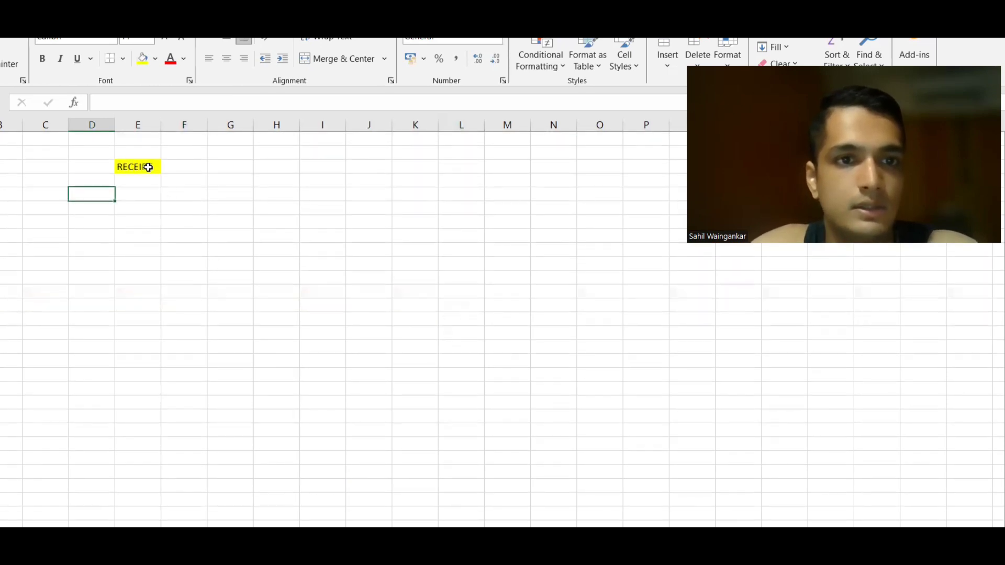
- Make the RECEIPT label in column E bold
{"action": "left_click", "coordinate": [148, 167]}
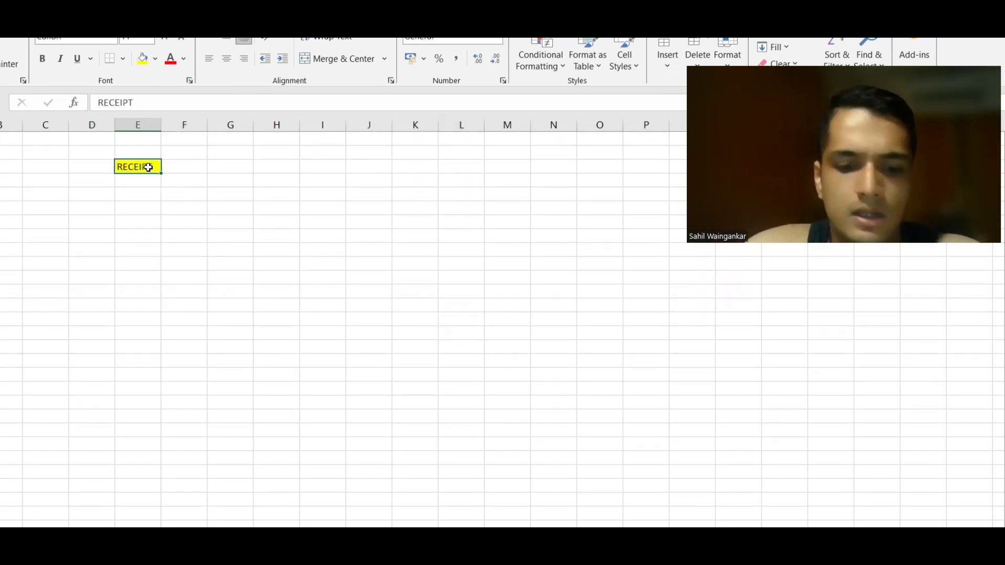
{"action": "key", "text": "ctrl+b"}
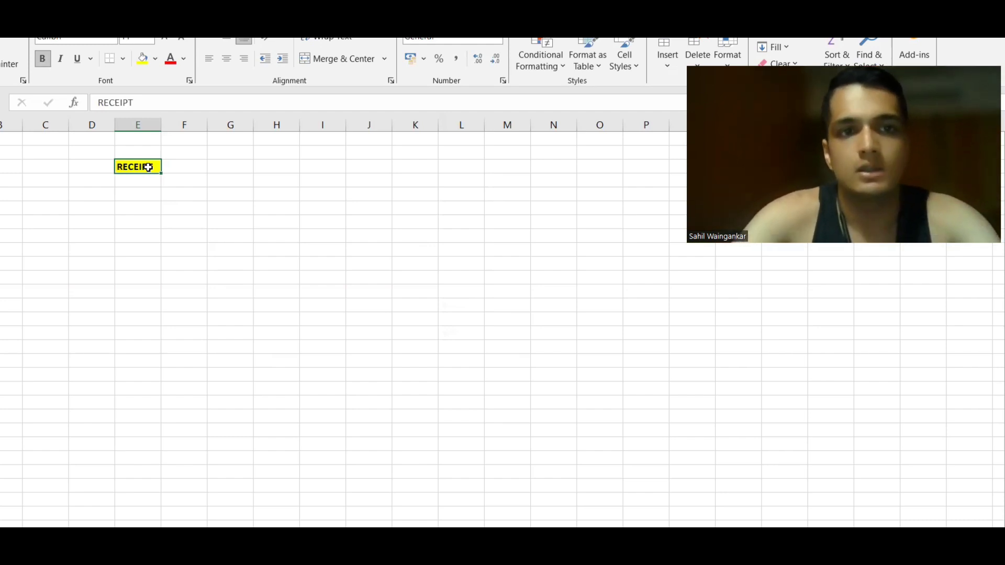
{"action": "left_click", "coordinate": [210, 169]}
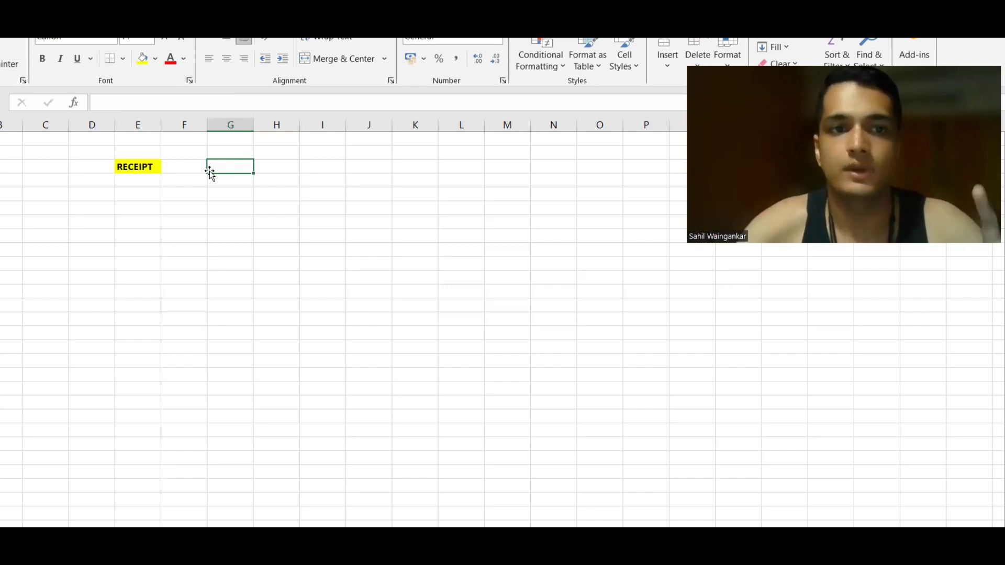
- Switch back to the PDF's three calculation steps for hedging a receipt
{"action": "left_click", "coordinate": [101, 197]}
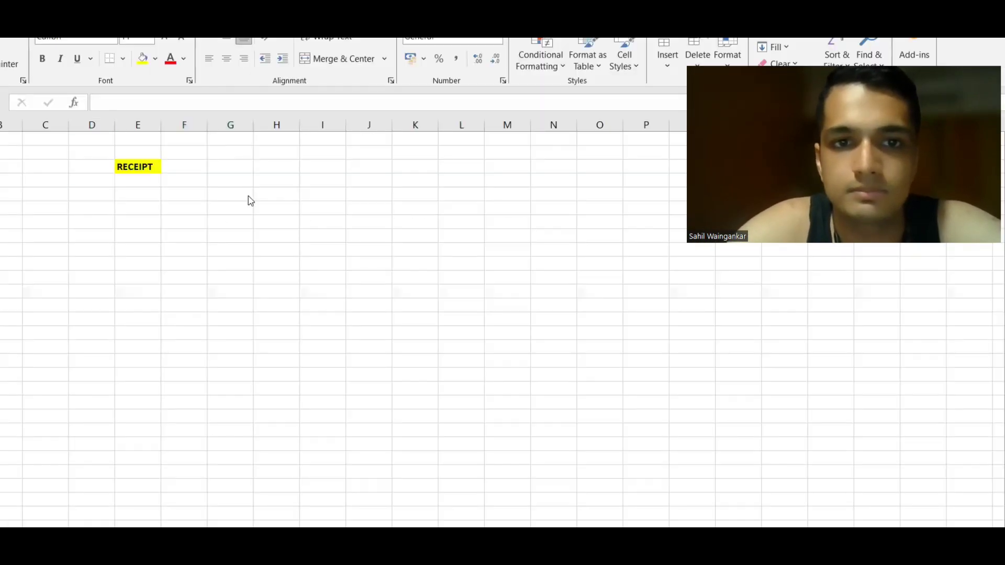
{"action": "key", "text": "alt+Tab"}
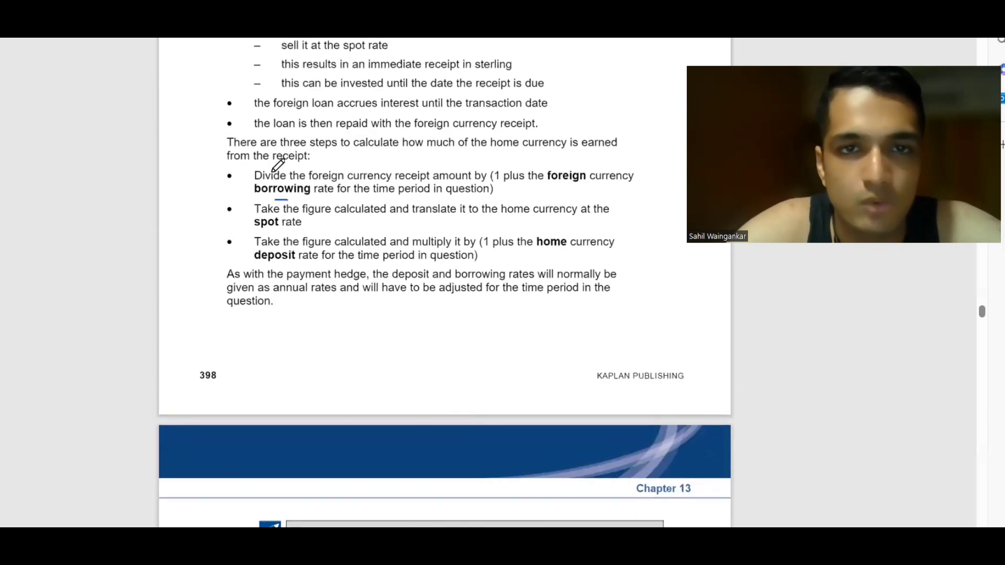
- Mark the first of the three receipt-hedging calculation steps in the PDF with a diagonal pen stroke at its bullet
{"action": "scroll", "coordinate": [275, 167], "scroll_direction": "up", "scroll_amount": 3}
{"action": "scroll", "coordinate": [277, 167], "scroll_direction": "down", "scroll_amount": 2}
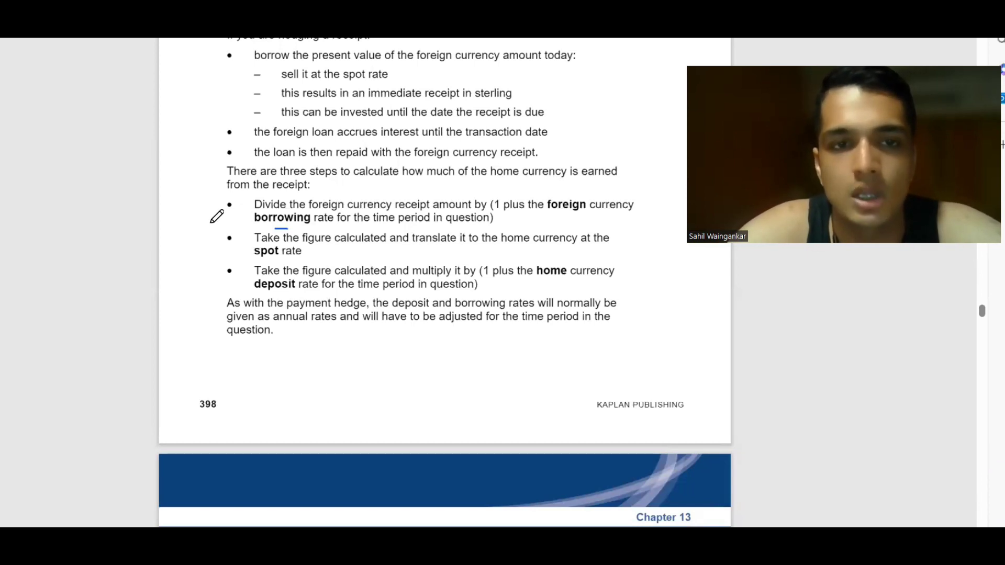
{"action": "mouse_move", "coordinate": [239, 199]}
{"action": "left_mouse_down"}
{"action": "mouse_move", "coordinate": [189, 236]}
{"action": "mouse_move", "coordinate": [229, 203]}
{"action": "left_mouse_up"}
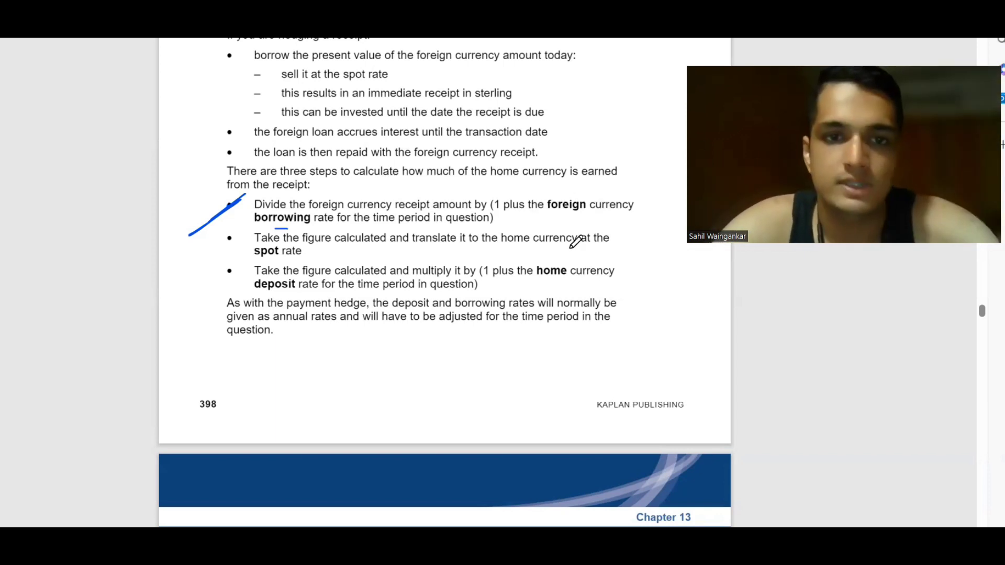
- Find the Additional question – Hedging a receipt on page 399 and mark its heading with a diagonal pen stroke
{"action": "scroll", "coordinate": [573, 241], "scroll_direction": "down", "scroll_amount": 6}
{"action": "scroll", "coordinate": [576, 242], "scroll_direction": "down", "scroll_amount": 3}
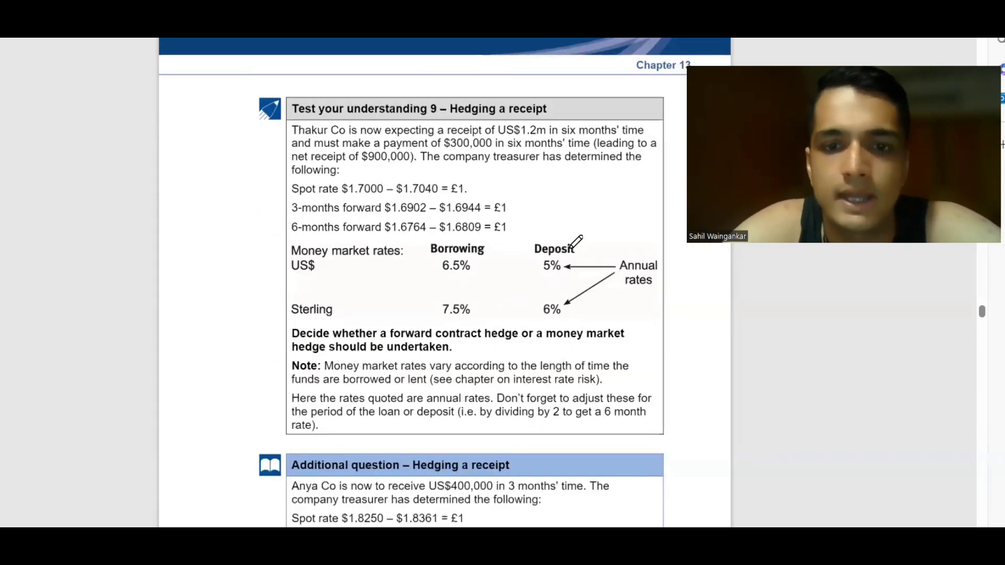
{"action": "scroll", "coordinate": [329, 252], "scroll_direction": "down", "scroll_amount": 6}
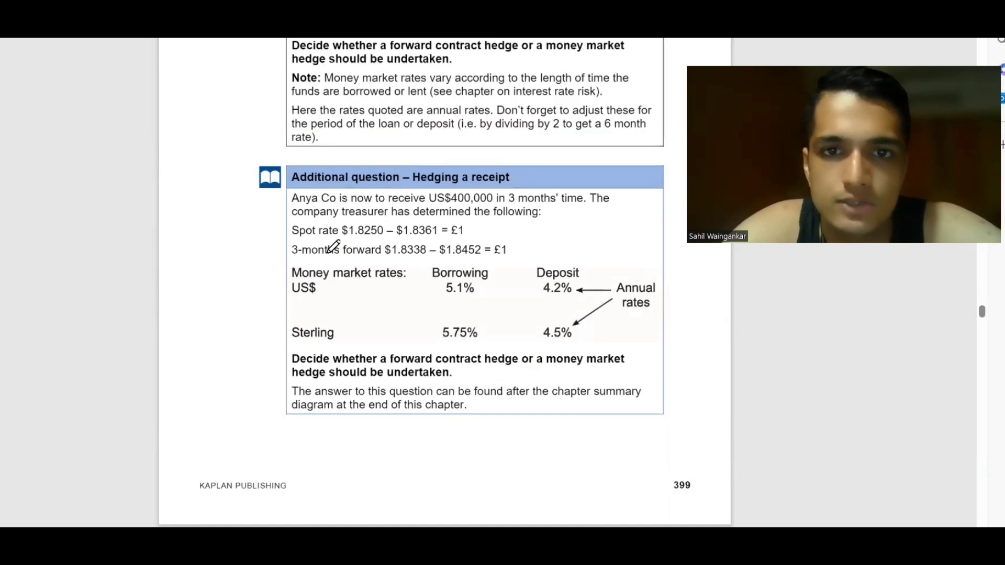
{"action": "left_click_drag", "start_coordinate": [296, 136], "coordinate": [251, 219]}
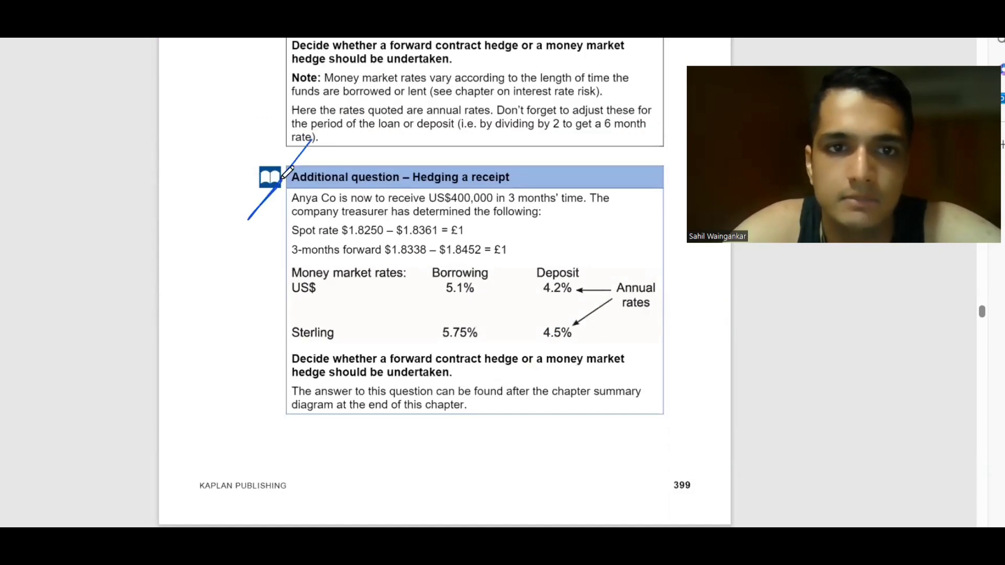
{"action": "scroll", "coordinate": [288, 173], "scroll_direction": "up", "scroll_amount": 9}
{"action": "scroll", "coordinate": [287, 172], "scroll_direction": "up", "scroll_amount": 14}
{"action": "scroll", "coordinate": [298, 104], "scroll_direction": "down", "scroll_amount": 9}
{"action": "scroll", "coordinate": [296, 112], "scroll_direction": "down", "scroll_amount": 14}
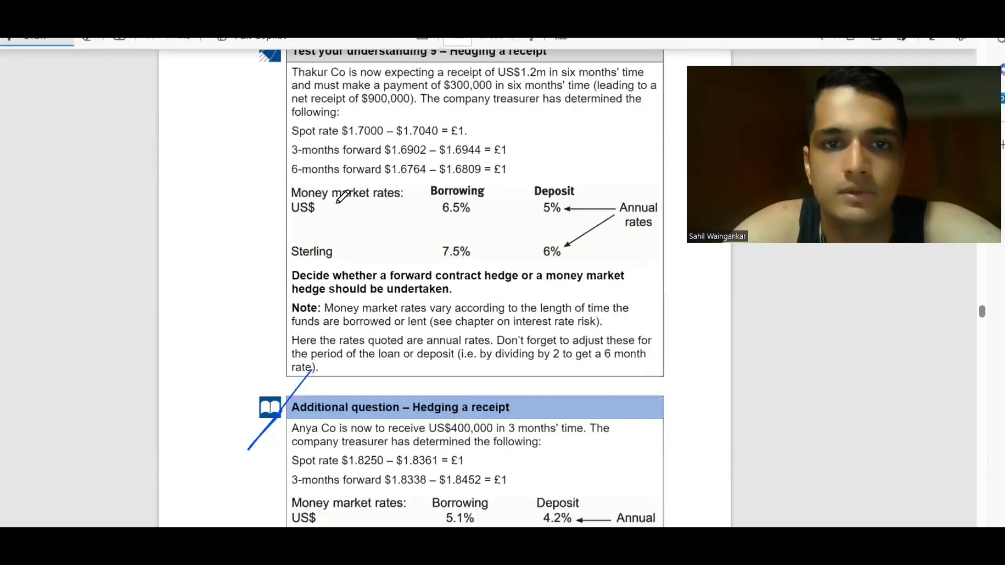
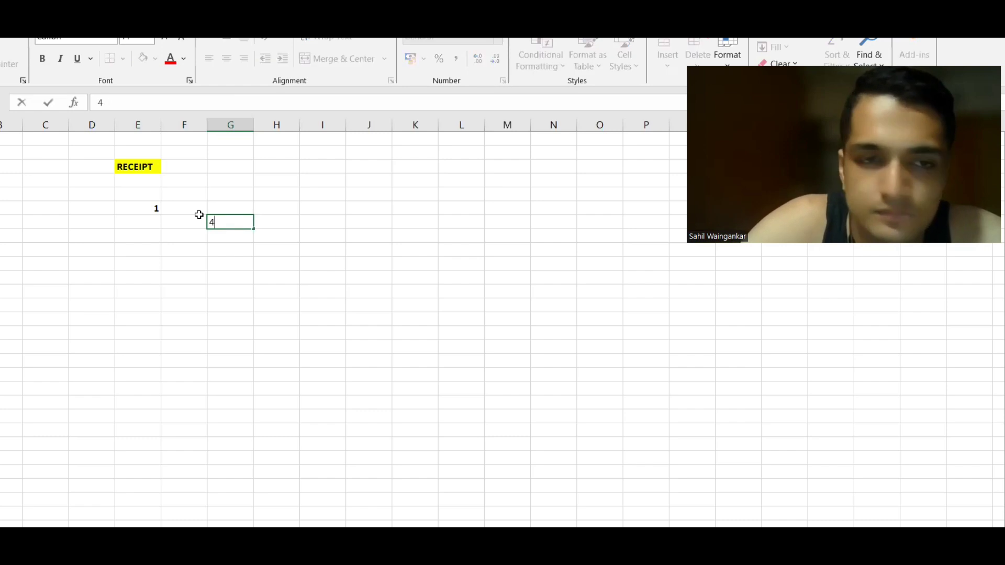
- In the worksheet, enter the 400000 receipt in G7 and the question's US$ borrowing rate of 5.1% in H9
{"action": "key", "text": "Return"}
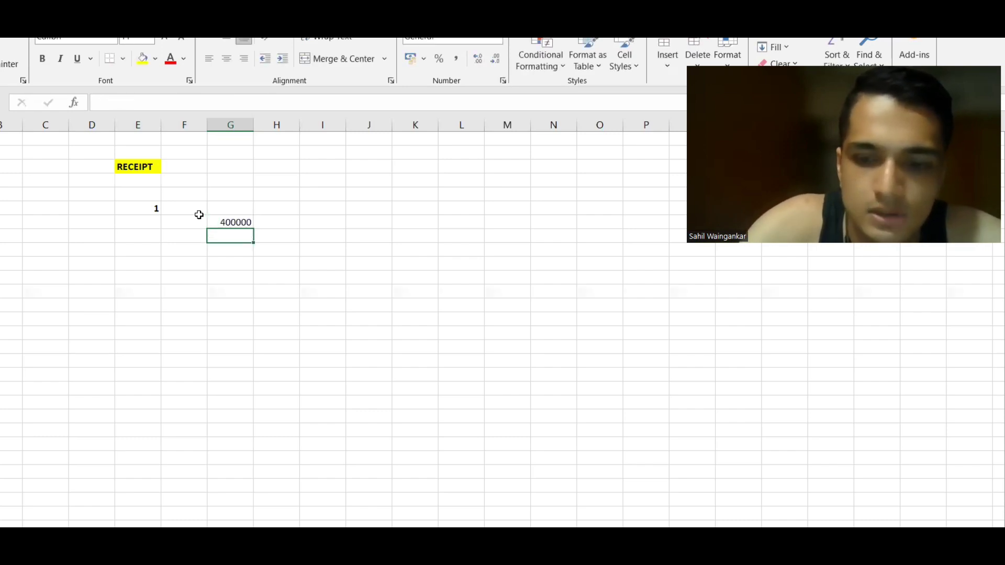
{"action": "type", "text": "="}
{"action": "key", "text": "BackSpace"}
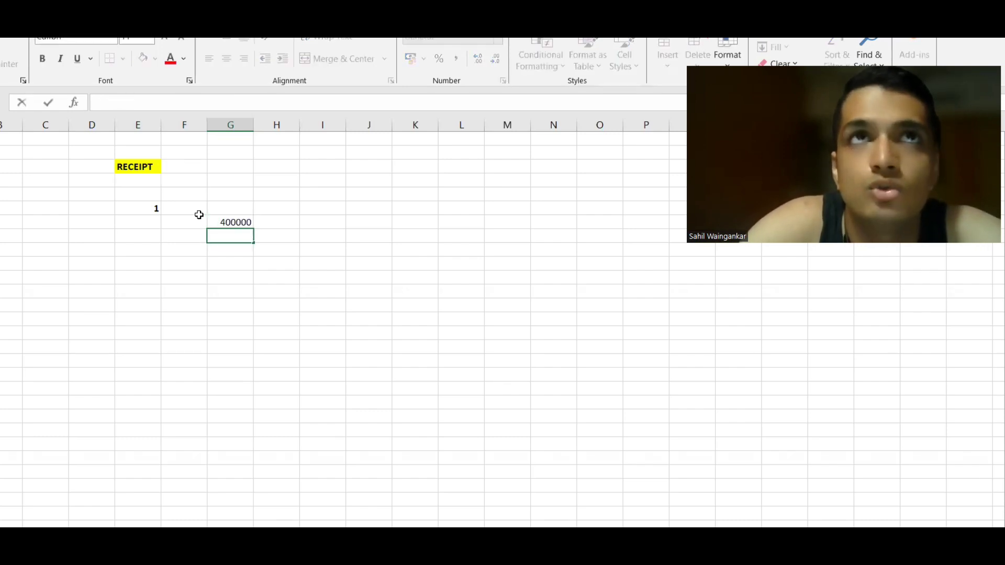
{"action": "key", "text": "Right"}
{"action": "key", "text": "Down"}
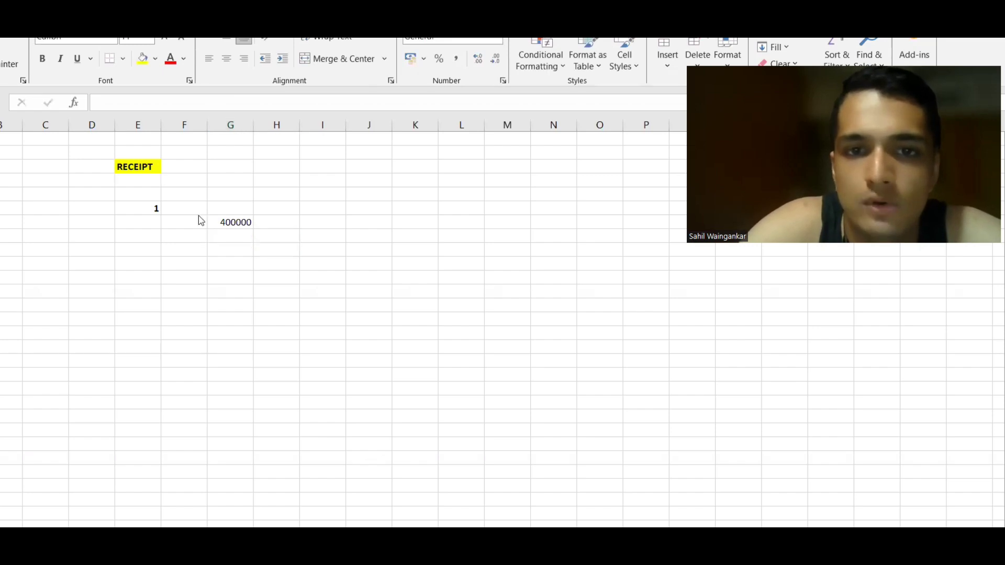
{"action": "key", "text": "alt+Tab"}
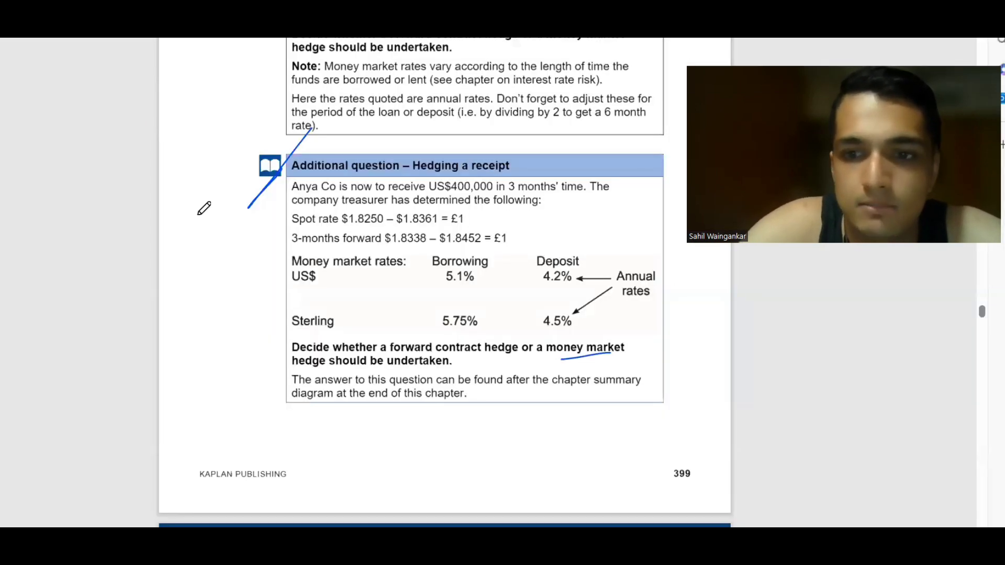
{"action": "key", "text": "alt+Tab"}
{"action": "type", "text": "5.1%"}
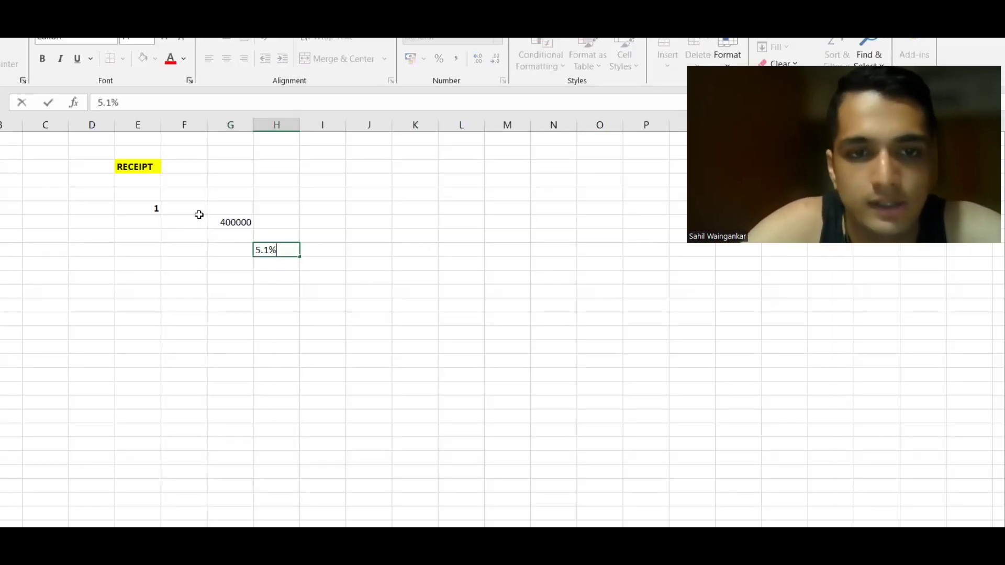
{"action": "key", "text": "Return"}
- Calculate the three-month borrowing rate in H10 with the formula =H9*3/12
{"action": "type", "text": "="}
{"action": "key", "text": "Up"}
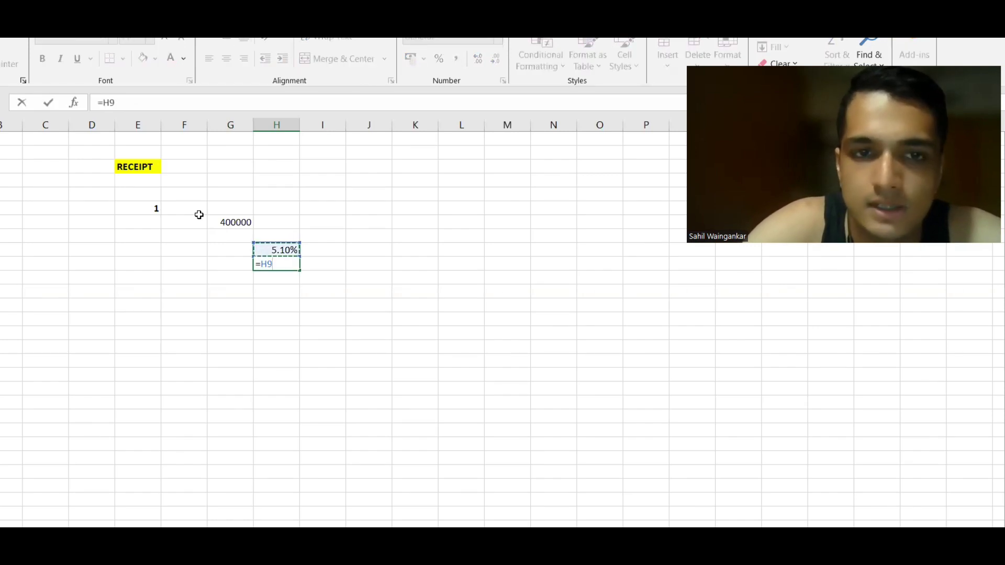
{"action": "type", "text": "*3/12"}
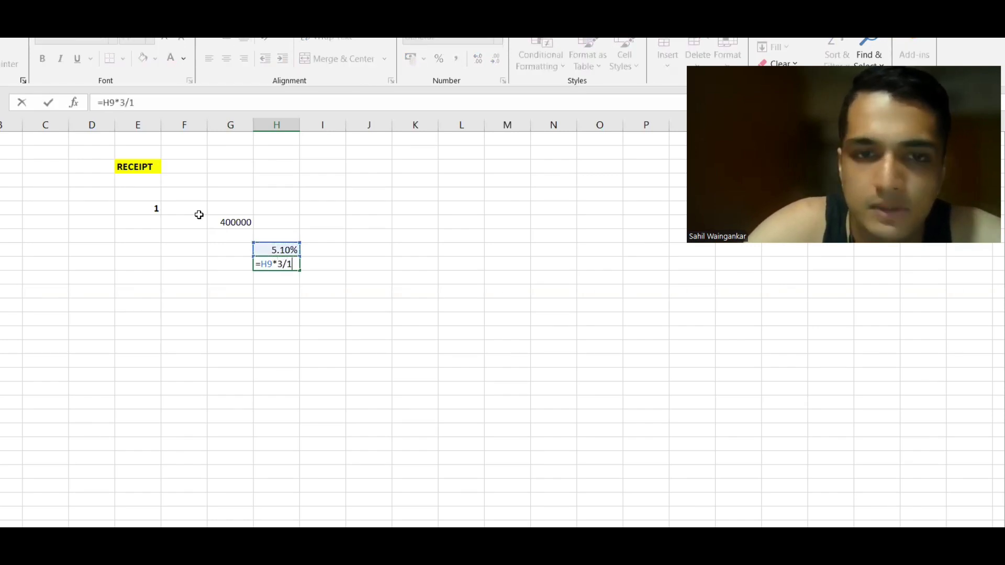
{"action": "key", "text": "alt+Tab"}
{"action": "key", "text": "alt+Tab"}
{"action": "key", "text": "Return"}
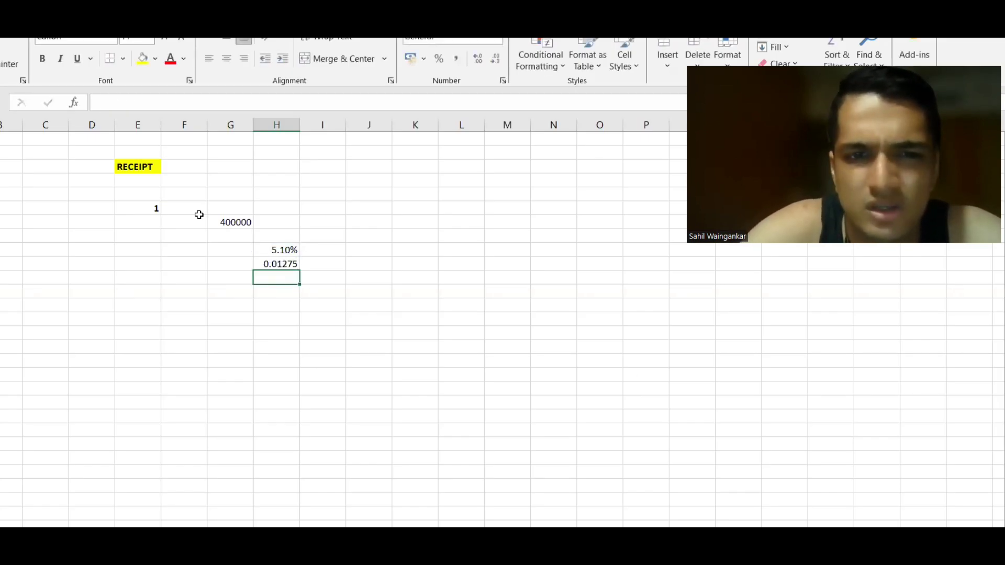
- Calculate the discount divisor in G8 under the receipt amount with the formula =1+H10
{"action": "left_click", "coordinate": [222, 232]}
{"action": "type", "text": "="}
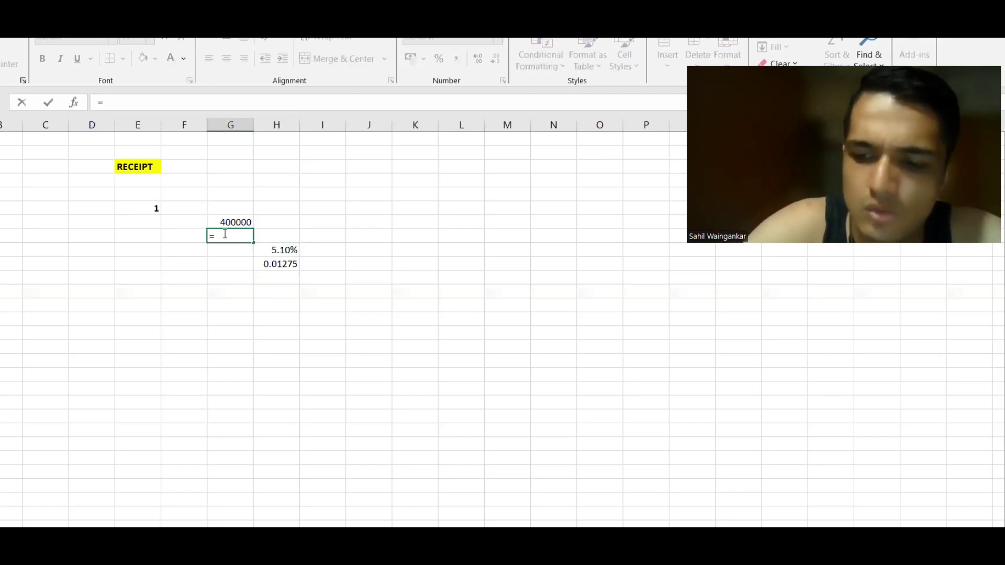
{"action": "type", "text": "1+"}
{"action": "left_click", "coordinate": [281, 261]}
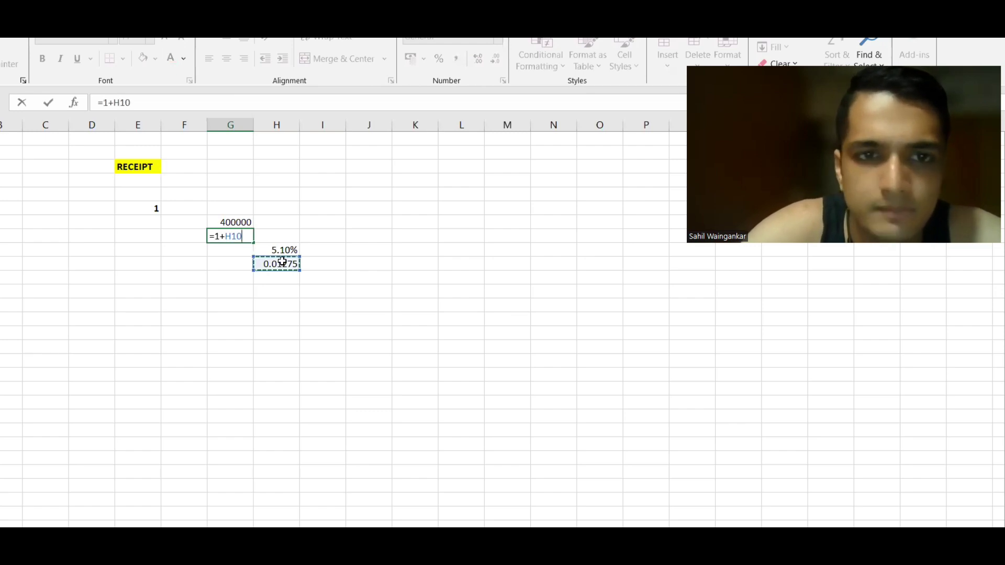
{"action": "key", "text": "Return"}
- Calculate the amount to borrow in G9 with =G7/G8 and highlight the cell yellow
{"action": "type", "text": "=G9/G10"}
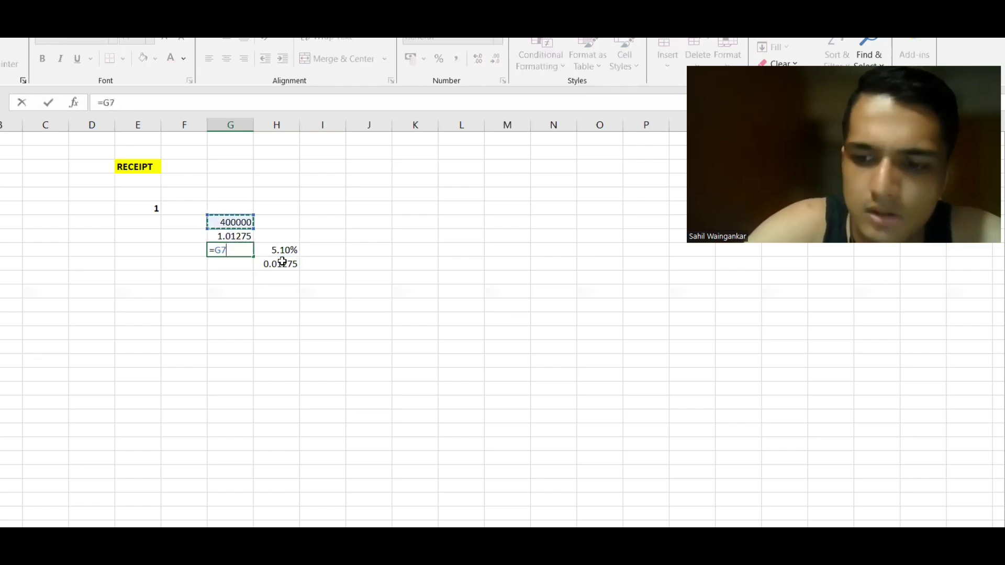
{"action": "key", "text": "Return"}
{"action": "left_click", "coordinate": [232, 249]}
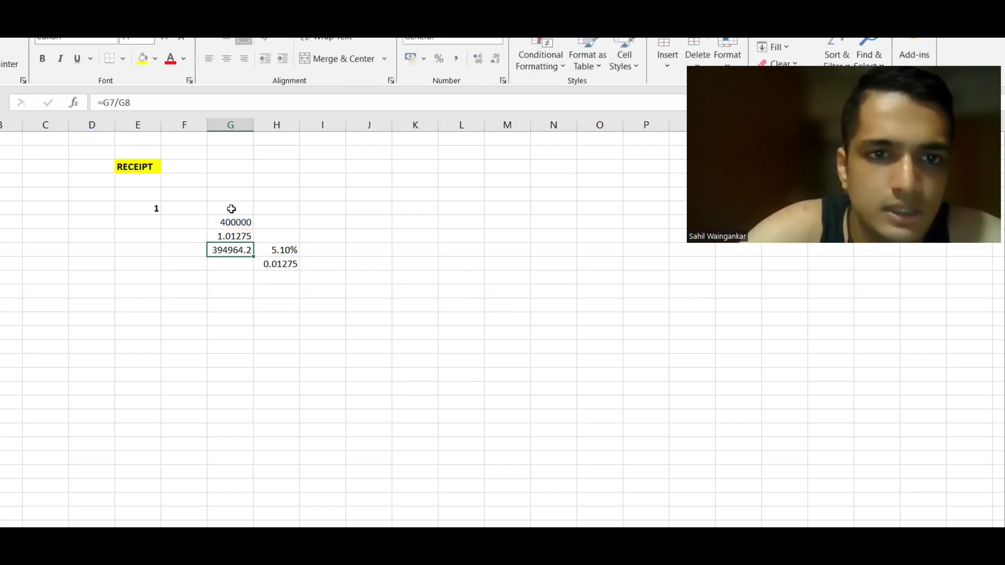
{"action": "left_click", "coordinate": [142, 58]}
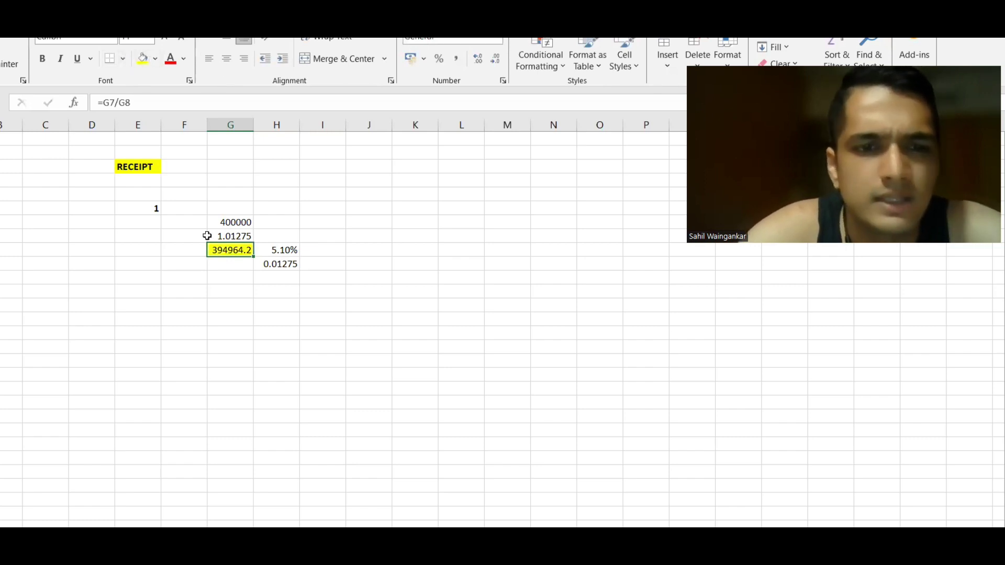
- Label the second step with 2 in E13 and bring the highlighted step 1 result into G13 by formula
{"action": "left_click", "coordinate": [157, 304]}
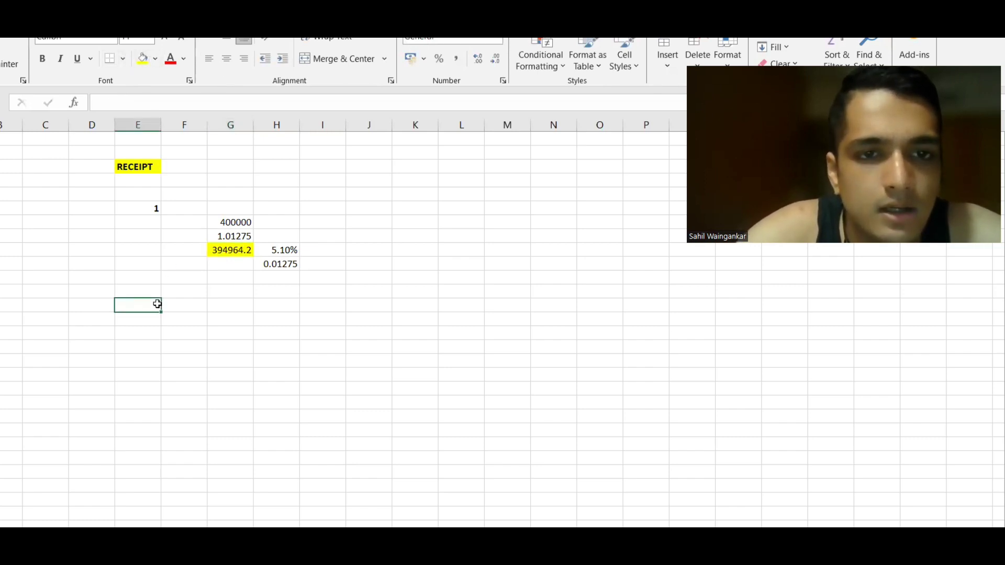
{"action": "key", "text": "Right"}
{"action": "key", "text": "Right"}
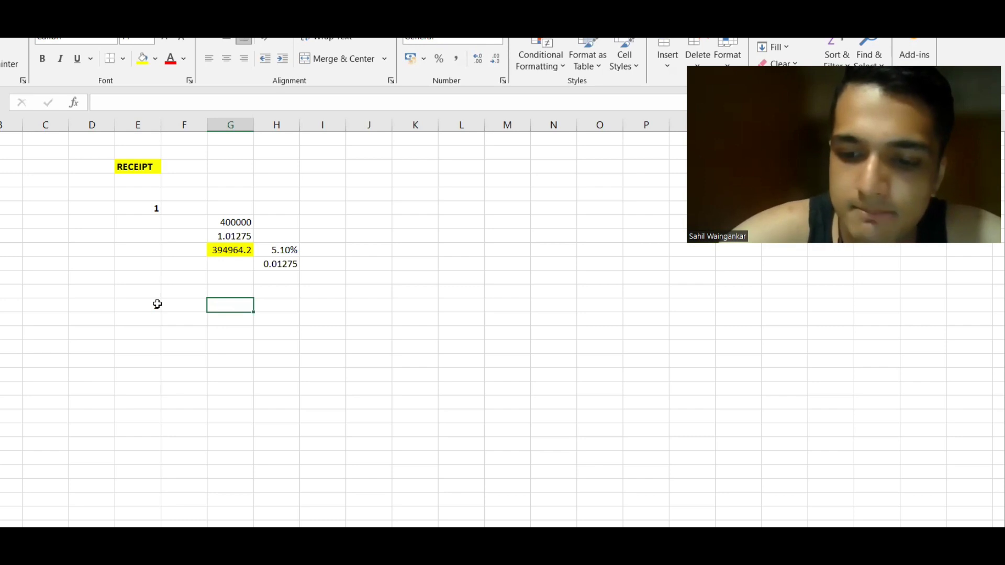
{"action": "type", "text": "=G11"}
{"action": "key", "text": "Return"}
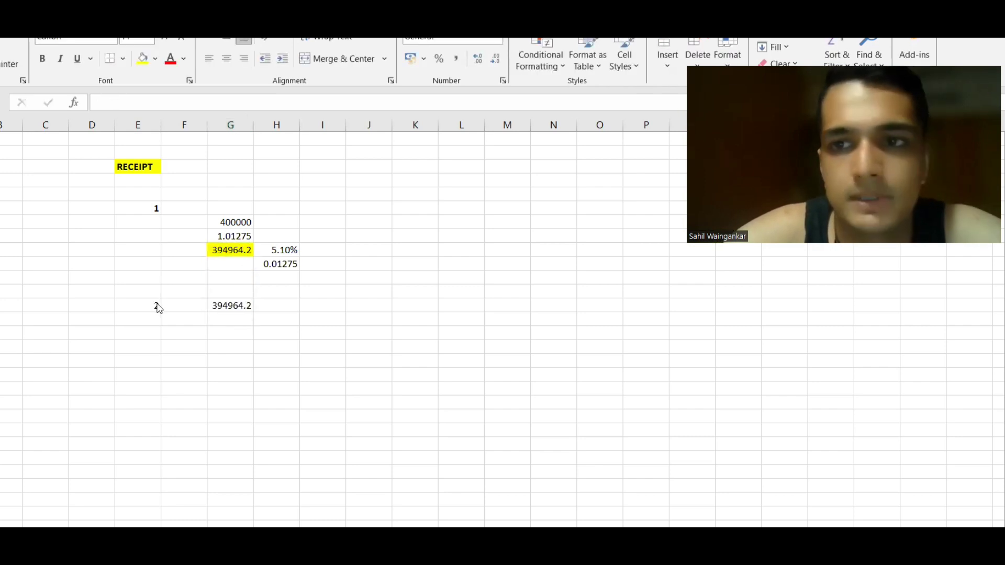
- Look up the spot rate in the PDF question and enter 1.8361 in G14
{"action": "key", "text": "alt+Tab"}
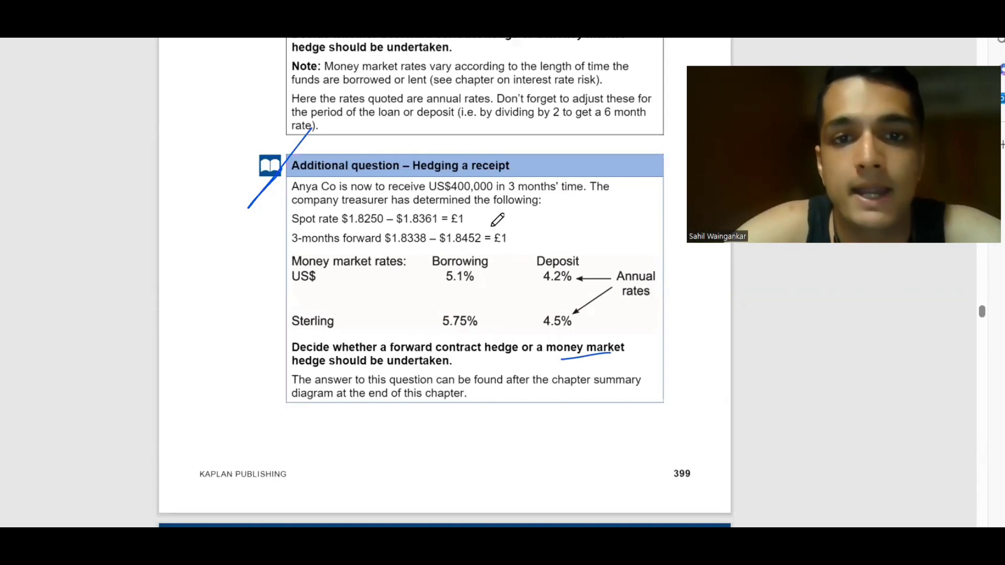
{"action": "key", "text": "alt+Tab"}
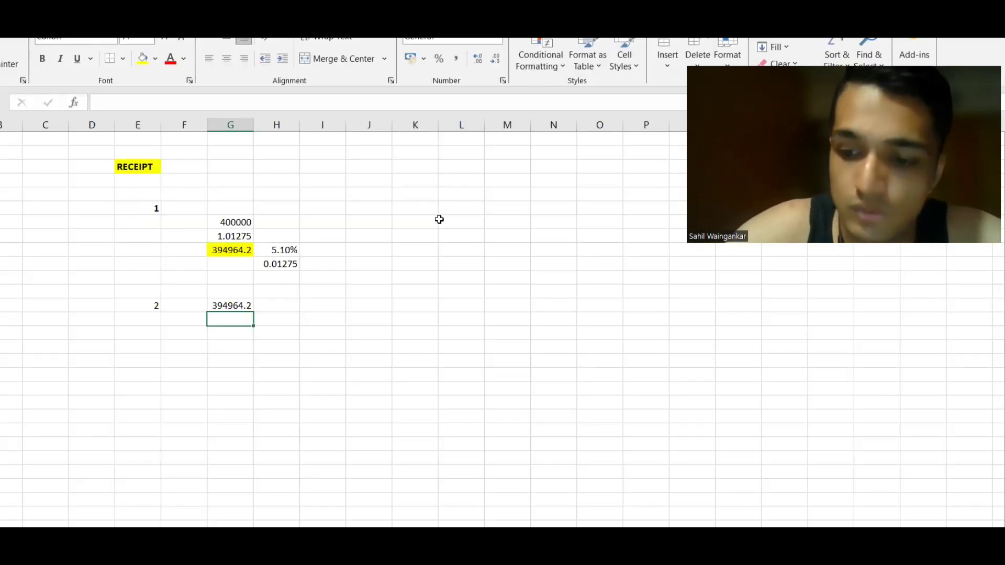
{"action": "type", "text": "1.8361"}
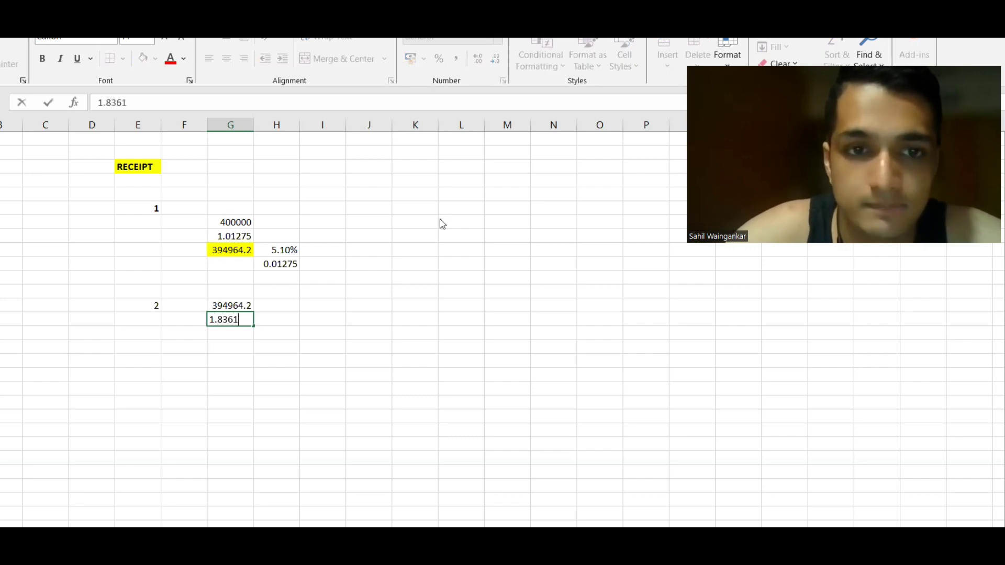
{"action": "key", "text": "alt+Tab"}
{"action": "key", "text": "alt+Tab"}
{"action": "key", "text": "Return"}
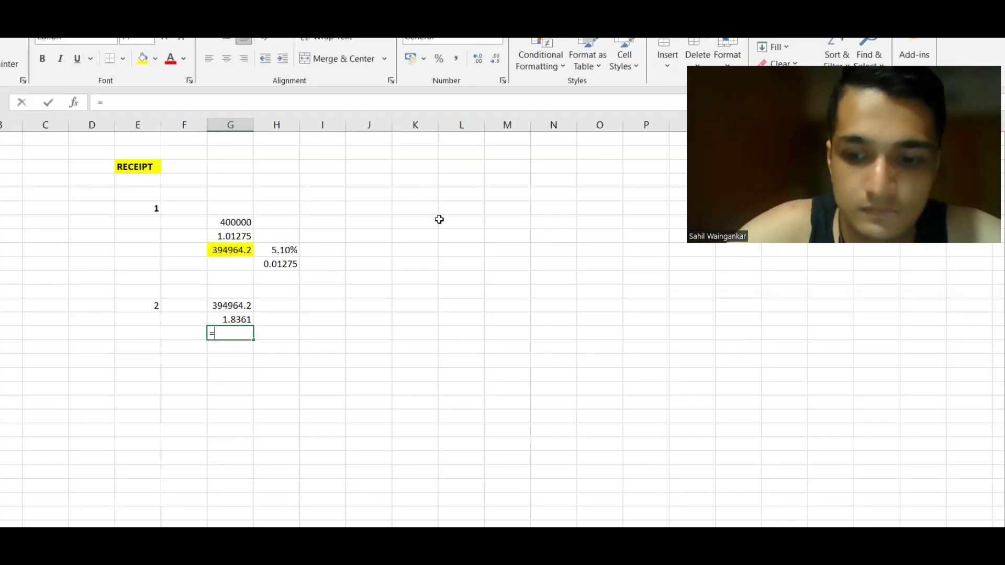
- Convert the borrowed dollars to sterling in G15 with =G13/G14 and highlight the cell yellow
{"action": "type", "text": "="}
{"action": "key", "text": "Up"}
{"action": "key", "text": "Up"}
{"action": "type", "text": "/"}
{"action": "key", "text": "Up"}
{"action": "key", "text": "Return"}
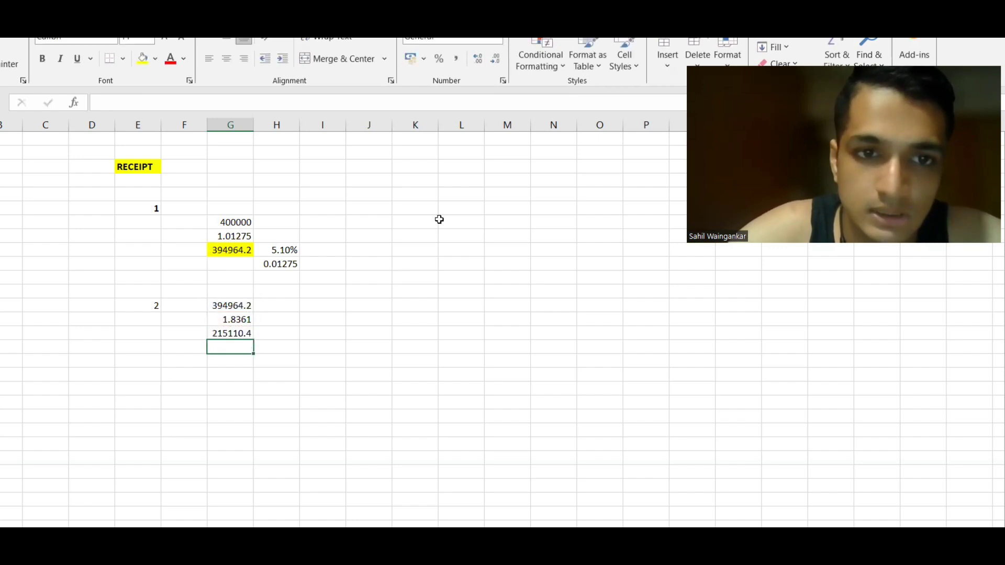
{"action": "key", "text": "Up"}
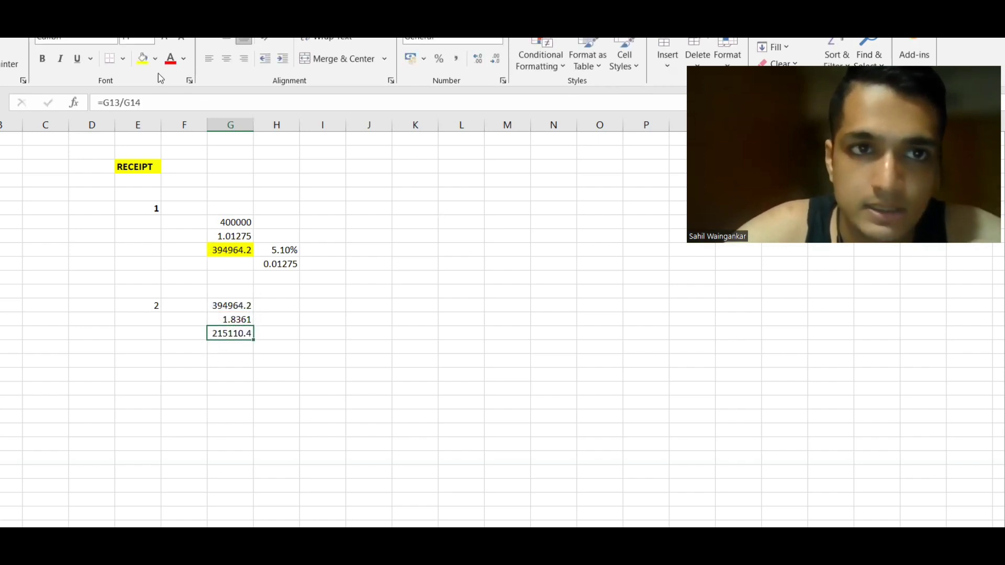
{"action": "left_click", "coordinate": [143, 58]}
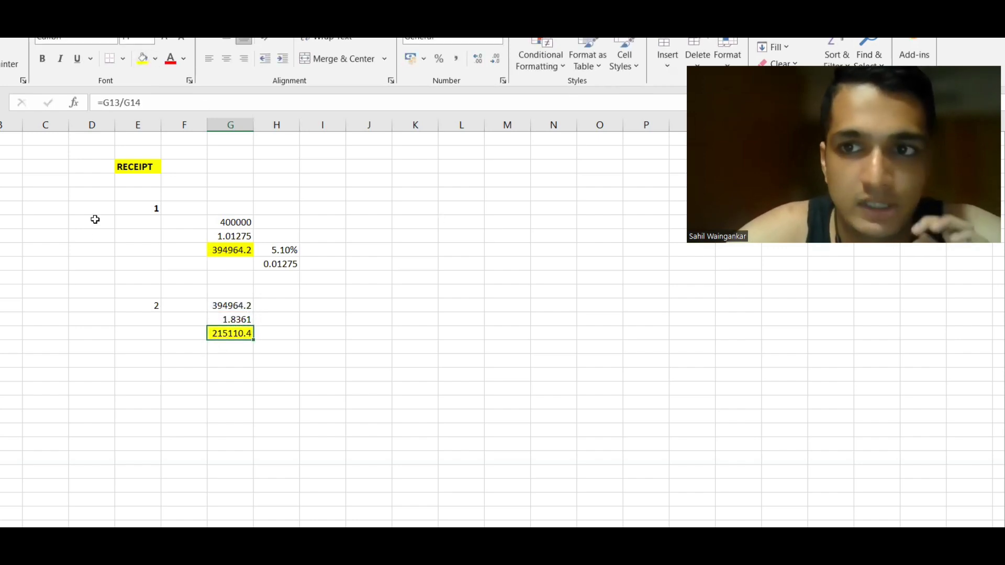
- Label the third step of the receipt hedge with 3 in E19
{"action": "left_click", "coordinate": [142, 386]}
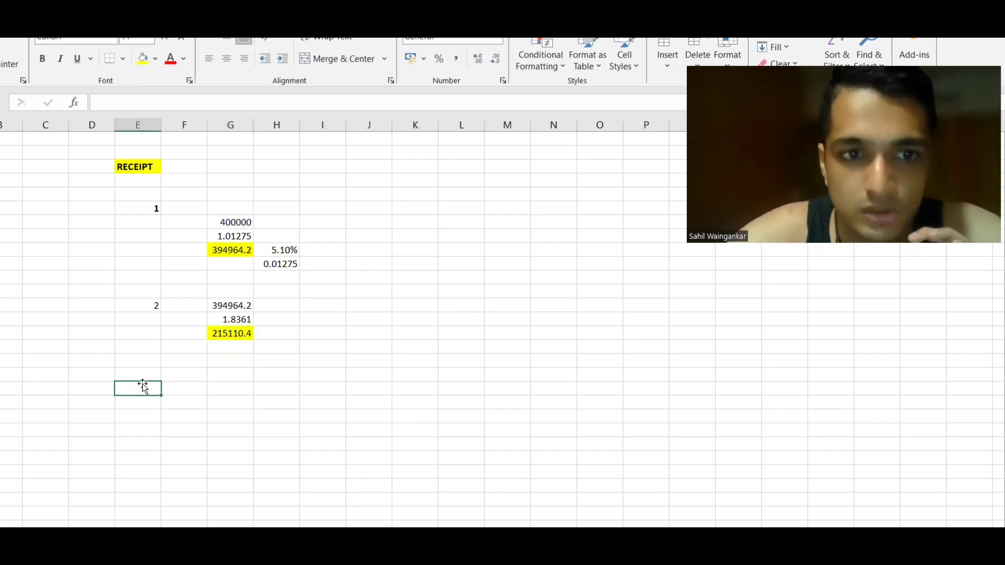
{"action": "type", "text": "3"}
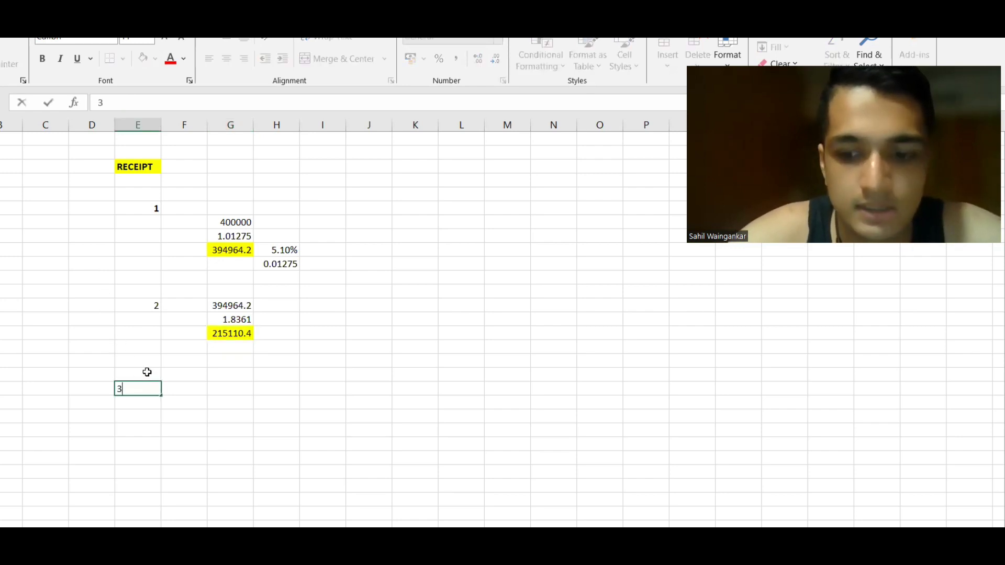
{"action": "key", "text": "Tab"}
{"action": "key", "text": "Tab"}
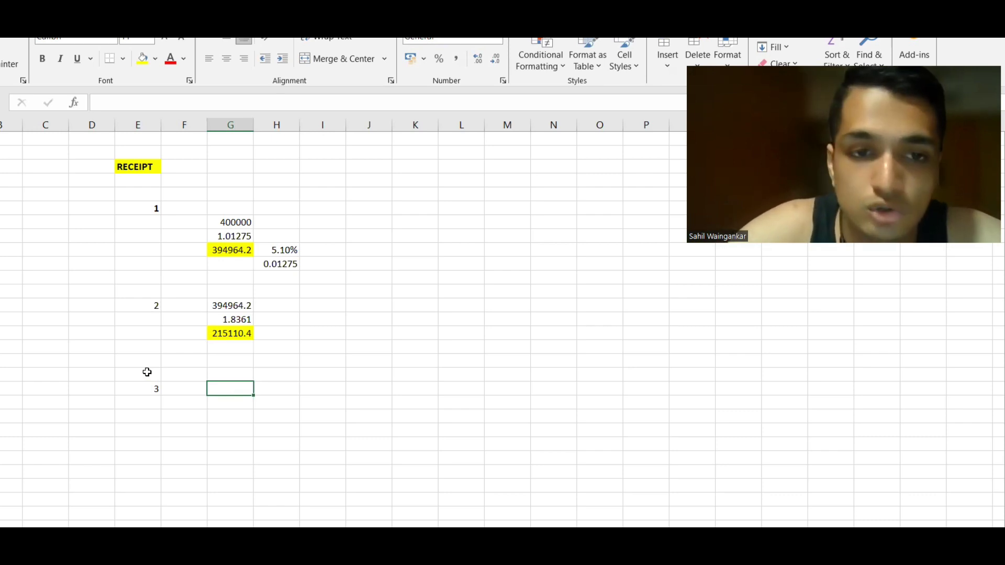
- Bring the highlighted sterling result of step 2 into G20 with the formula =G15
{"action": "key", "text": "Up"}
{"action": "key", "text": "Up"}
{"action": "key", "text": "Up"}
{"action": "key", "text": "Down"}
{"action": "key", "text": "Down"}
{"action": "key", "text": "Down"}
{"action": "key", "text": "Down"}
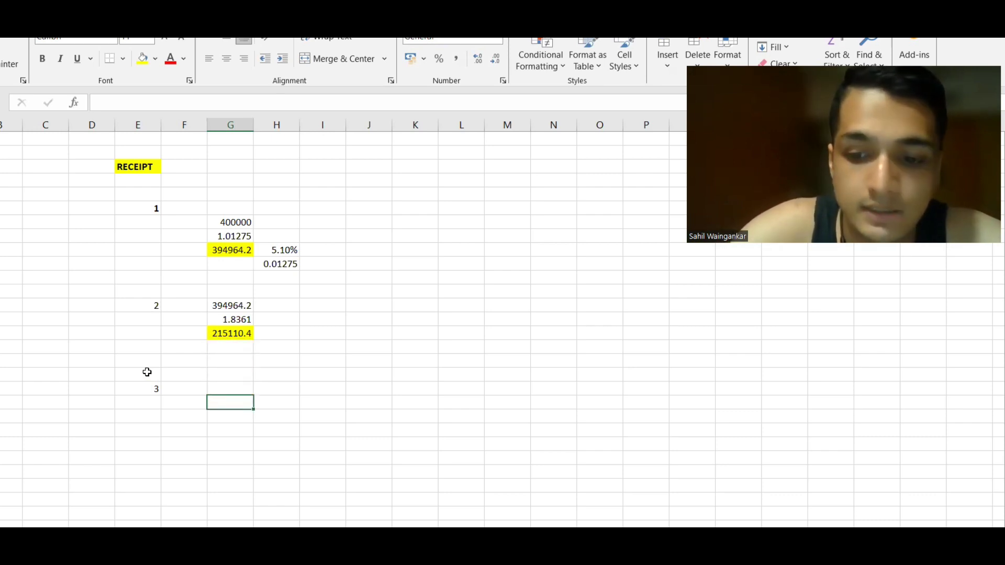
{"action": "type", "text": "="}
{"action": "key", "text": "Up"}
{"action": "key", "text": "Up"}
{"action": "key", "text": "Up"}
{"action": "key", "text": "Up"}
{"action": "key", "text": "Up"}
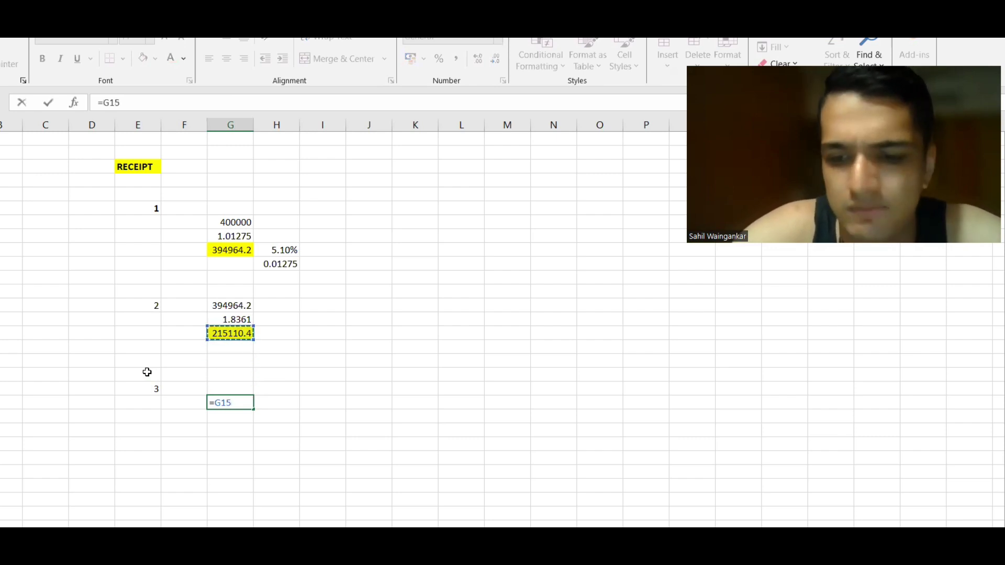
{"action": "key", "text": "Return"}
{"action": "type", "text": "="}
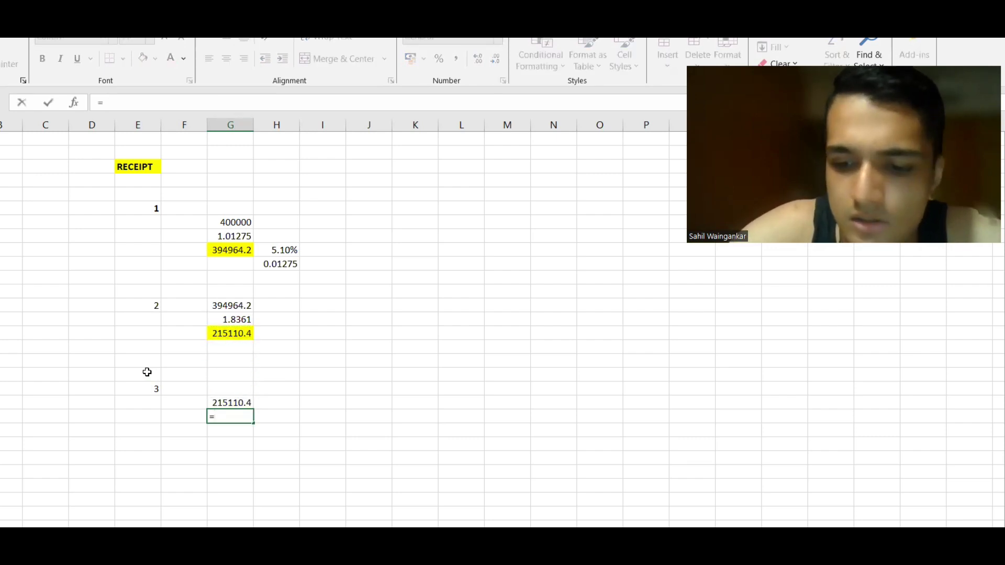
{"action": "key", "text": "Up"}
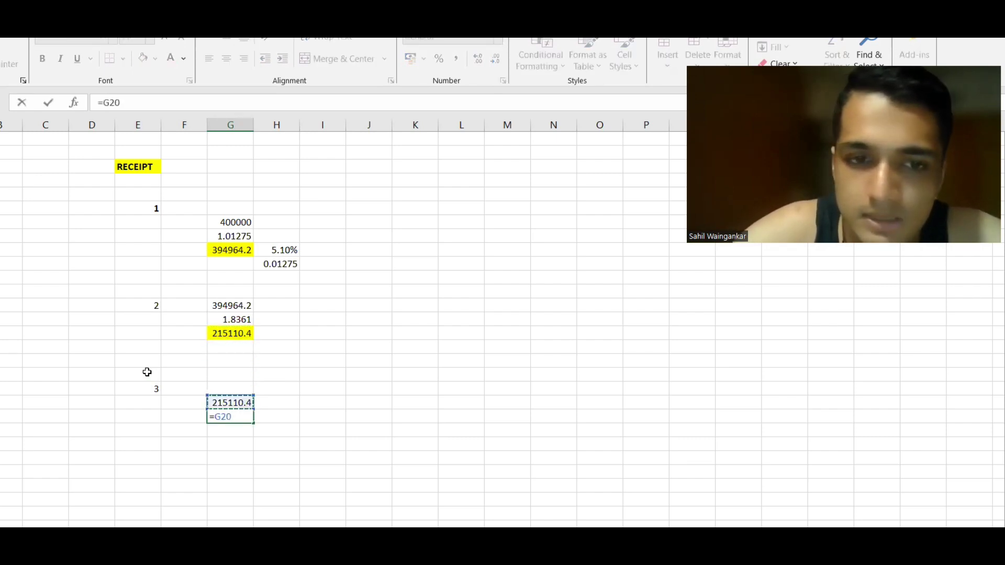
{"action": "key", "text": "BackSpace"}
{"action": "key", "text": "BackSpace"}
{"action": "key", "text": "BackSpace"}
{"action": "key", "text": "Escape"}
- Look up the sterling deposit rate in the PDF question and enter 4.5% in H21
{"action": "key", "text": "Right"}
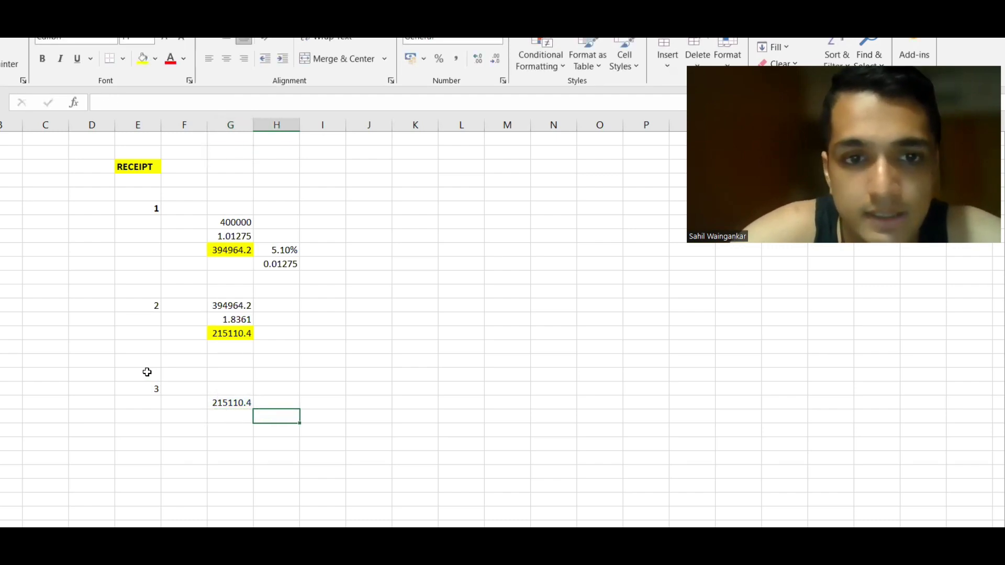
{"action": "key", "text": "alt+Tab"}
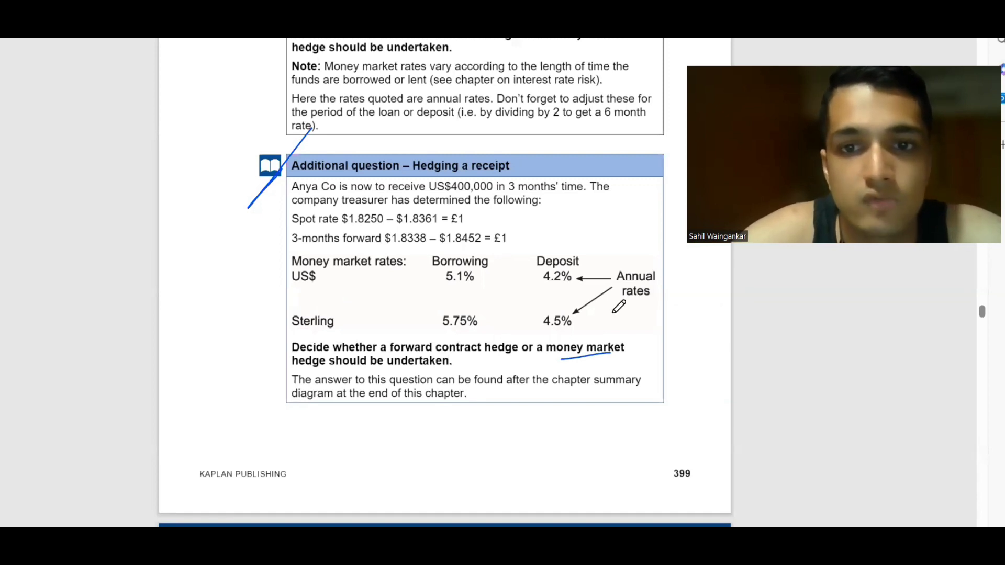
{"action": "key", "text": "alt+Tab"}
{"action": "type", "text": "4.5%"}
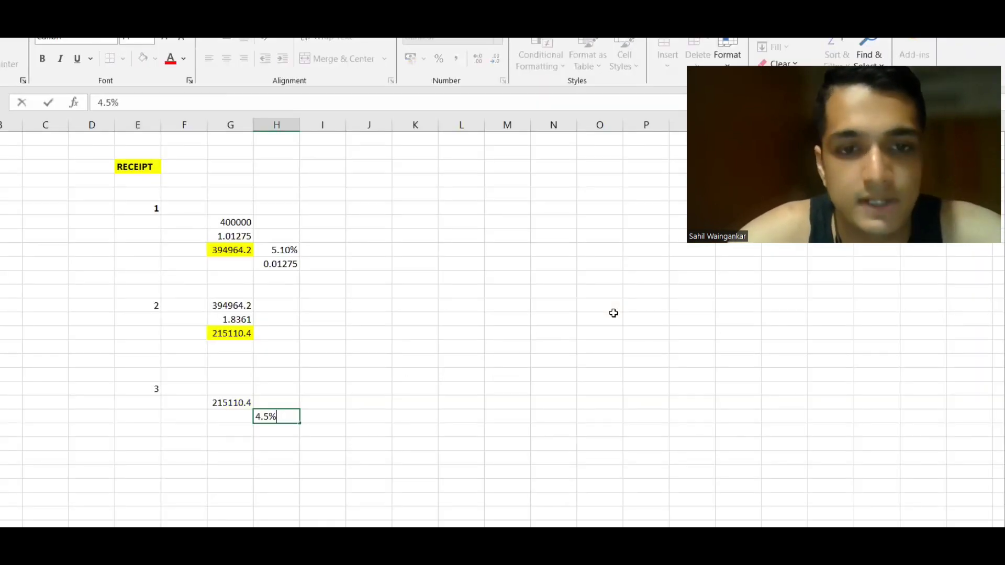
{"action": "key", "text": "Return"}
- Convert the annual deposit rate to a three-month rate in H22 with =H21*3/12
{"action": "type", "text": "="}
{"action": "key", "text": "Up"}
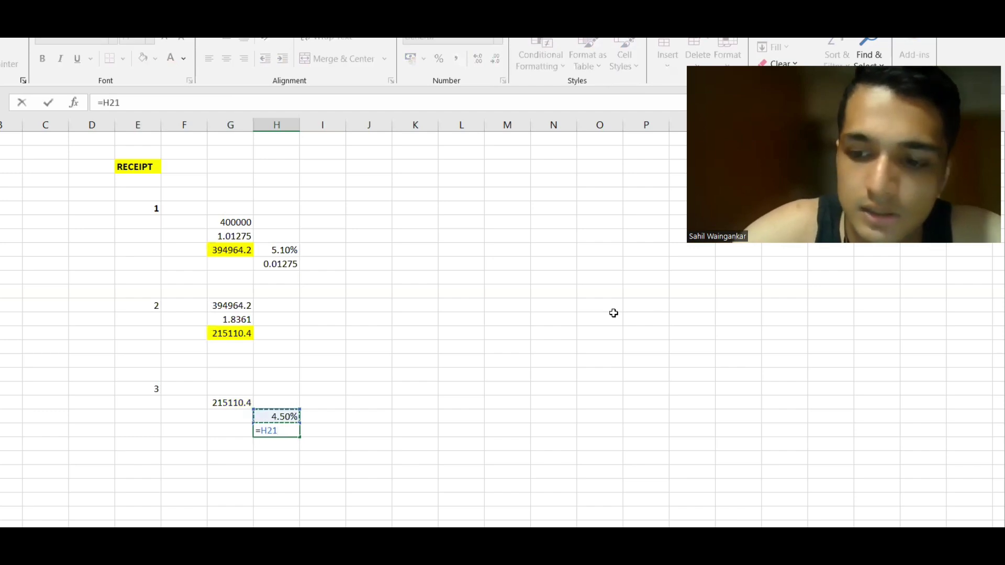
{"action": "type", "text": "*3/12"}
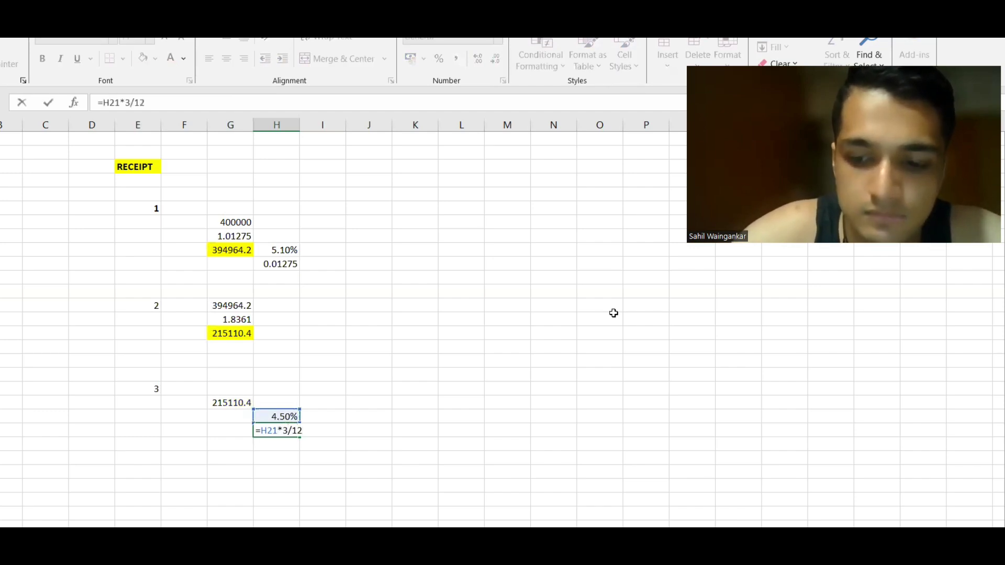
{"action": "key", "text": "Return"}
- Build the three-month deposit growth factor in G21 with =1+H22
{"action": "key", "text": "Left"}
{"action": "key", "text": "Up"}
{"action": "key", "text": "Up"}
{"action": "type", "text": "="}
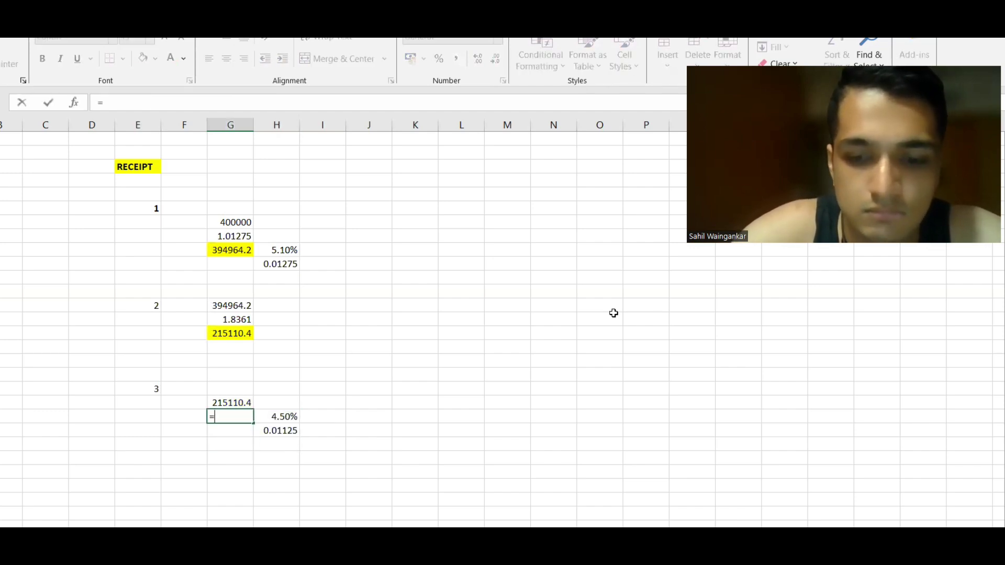
{"action": "type", "text": "1+"}
{"action": "left_click", "coordinate": [279, 428]}
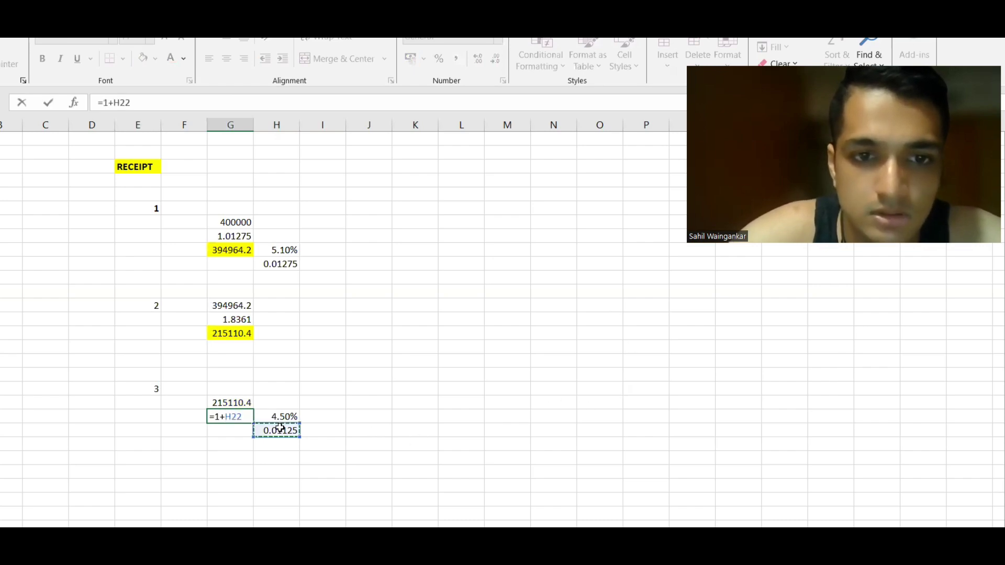
{"action": "key", "text": "Return"}
- Calculate the sterling deposit's value after three months in G23 with =G20*G21 and highlight the cell yellow
{"action": "key", "text": "Down"}
{"action": "type", "text": "="}
{"action": "key", "text": "Up"}
{"action": "key", "text": "Up"}
{"action": "key", "text": "Up"}
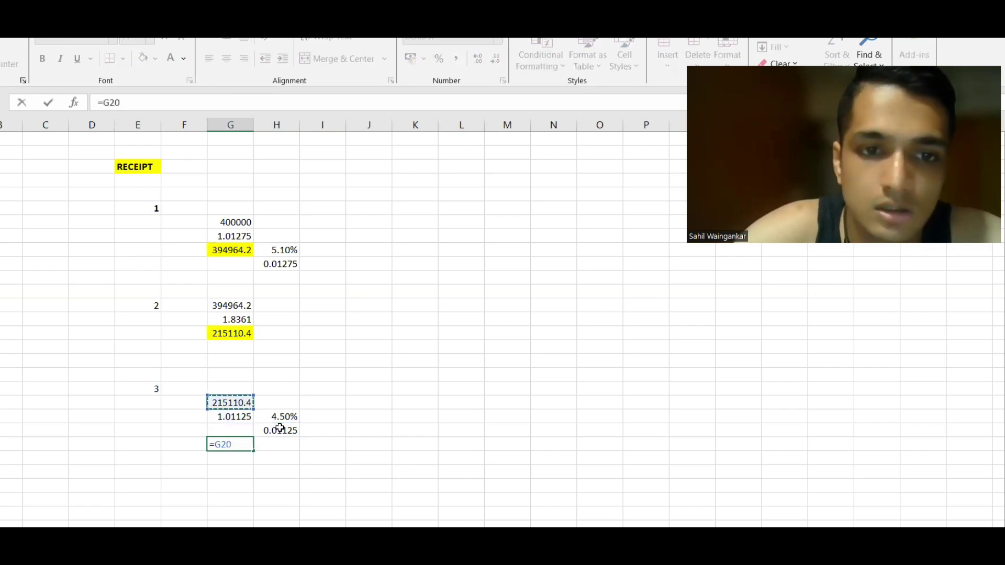
{"action": "type", "text": "*"}
{"action": "key", "text": "Up"}
{"action": "key", "text": "Up"}
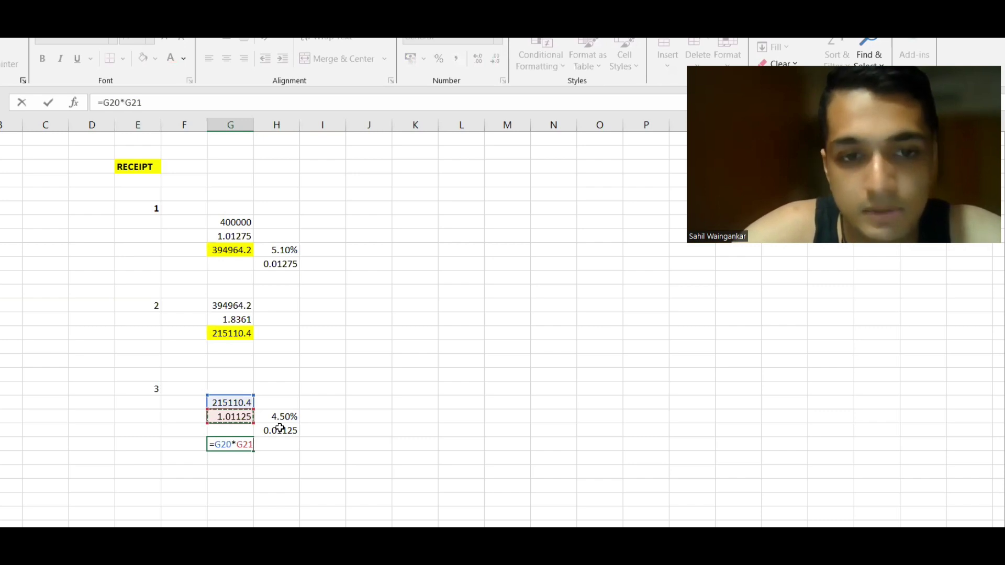
{"action": "key", "text": "Return"}
{"action": "left_click", "coordinate": [242, 444]}
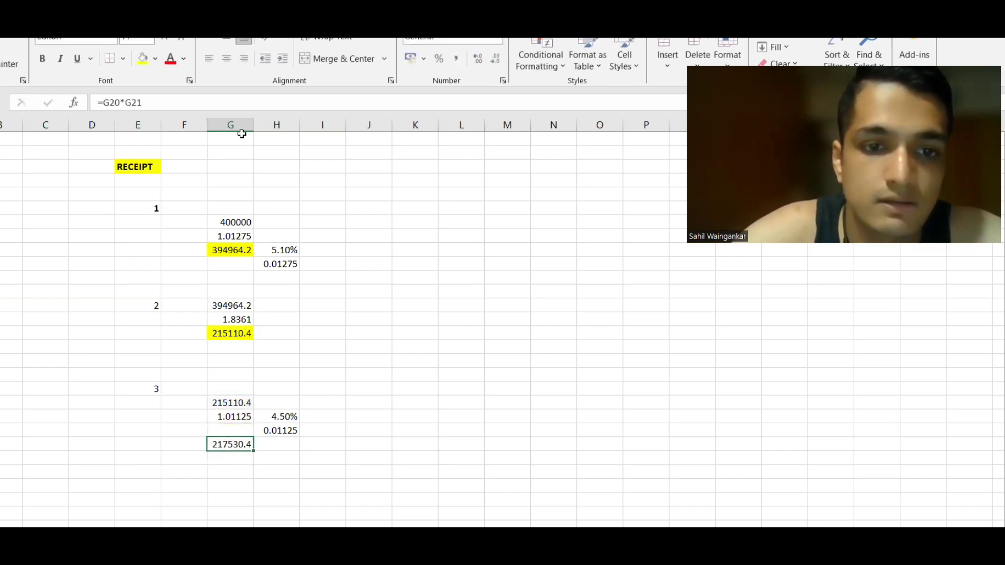
{"action": "left_click", "coordinate": [143, 59]}
{"action": "left_click", "coordinate": [374, 289]}
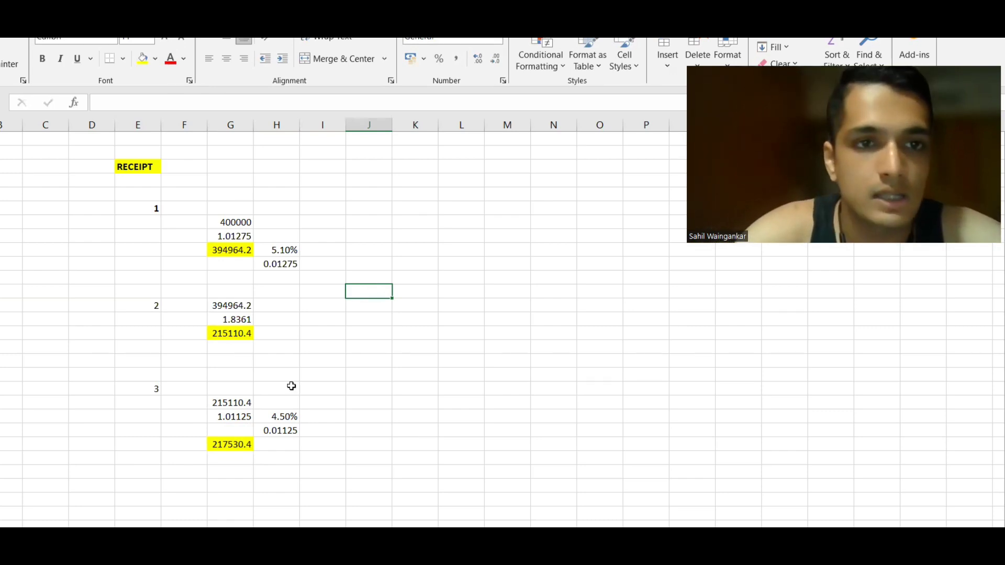
- Add the heading MONEY MARKET in G3, beside the RECEIPT title
{"action": "scroll", "coordinate": [289, 386], "scroll_direction": "up", "scroll_amount": 1}
{"action": "scroll", "coordinate": [290, 385], "scroll_direction": "down", "scroll_amount": 1}
{"action": "left_click", "coordinate": [215, 155]}
{"action": "left_click", "coordinate": [219, 163]}
{"action": "type", "text": "MONEY MARKE"}
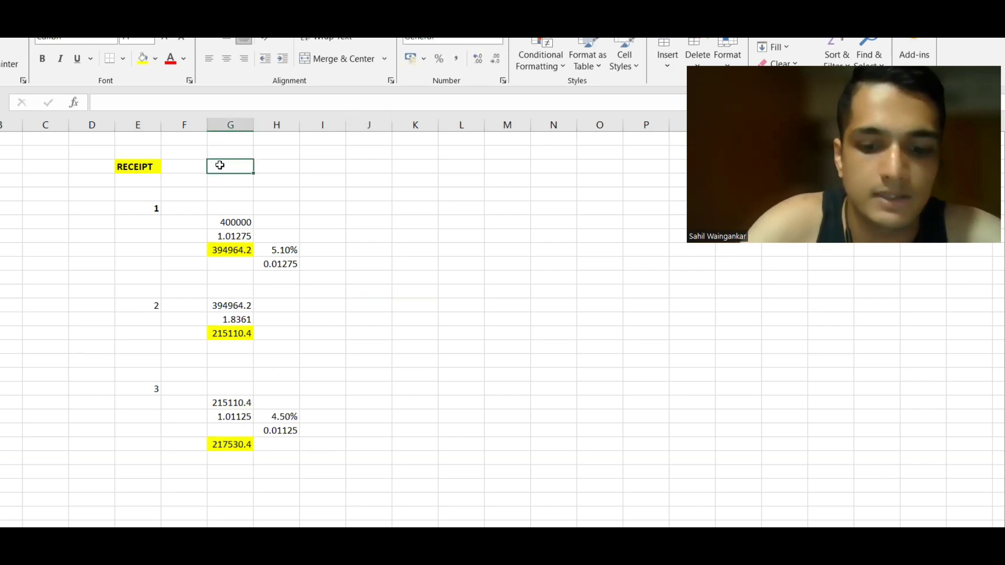
{"action": "type", "text": "T HEDGE"}
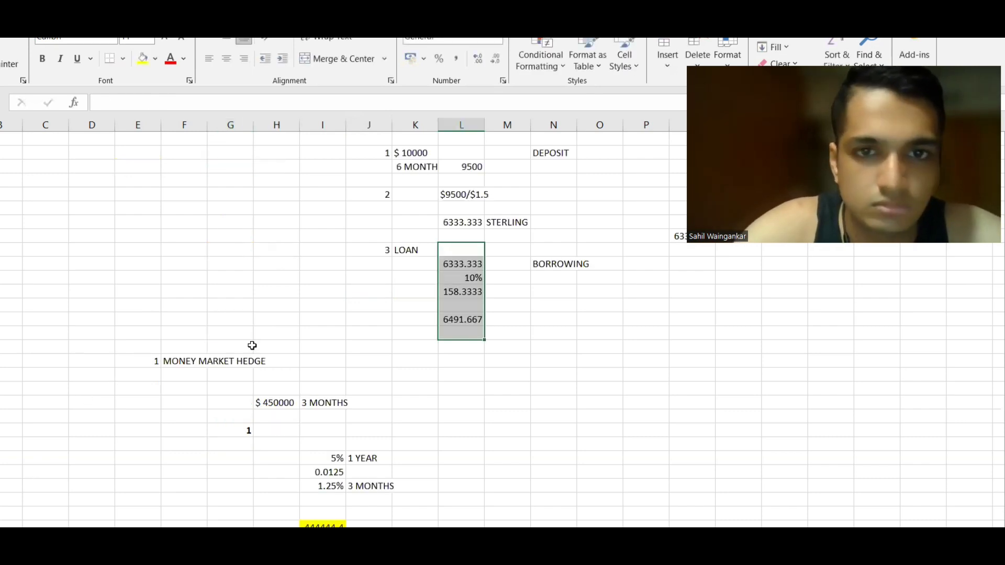
- On the earlier payment hedge sheet, enter the section number 2 in column E below the money market hedge workings
{"action": "scroll", "coordinate": [251, 342], "scroll_direction": "up", "scroll_amount": 8}
{"action": "scroll", "coordinate": [251, 343], "scroll_direction": "down", "scroll_amount": 6}
{"action": "scroll", "coordinate": [299, 319], "scroll_direction": "up", "scroll_amount": 5}
{"action": "scroll", "coordinate": [345, 306], "scroll_direction": "down", "scroll_amount": 3}
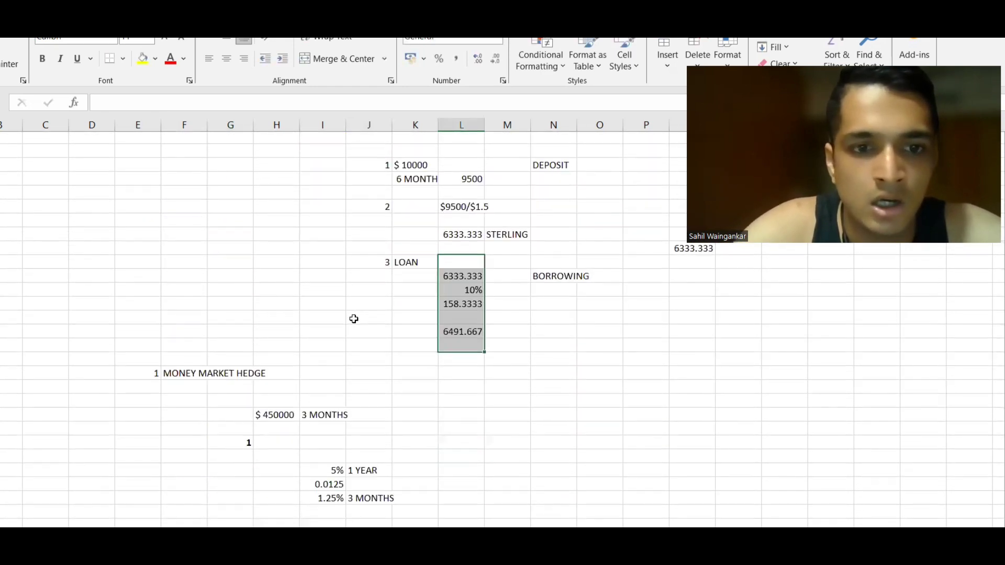
{"action": "left_click", "coordinate": [204, 375]}
{"action": "scroll", "coordinate": [204, 376], "scroll_direction": "down", "scroll_amount": 8}
{"action": "scroll", "coordinate": [204, 376], "scroll_direction": "down", "scroll_amount": 4}
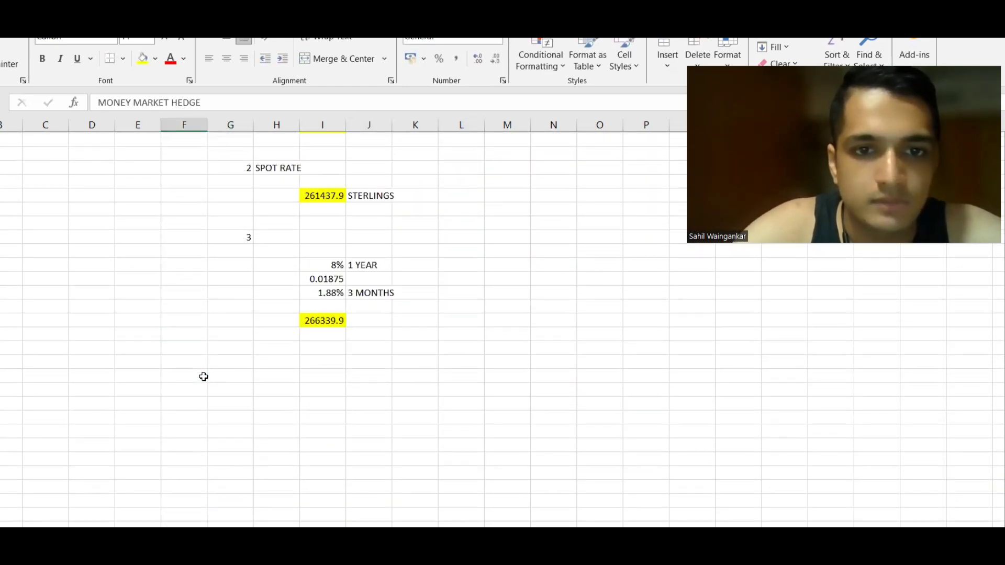
{"action": "left_click", "coordinate": [137, 308]}
{"action": "type", "text": "2"}
{"action": "key", "text": "Tab"}
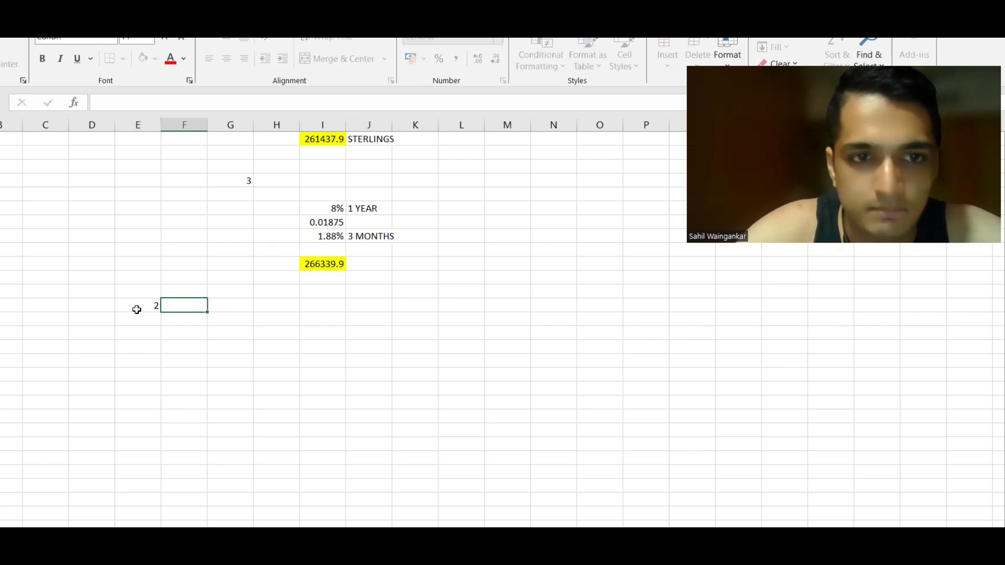
- Return to the receipt sheet and add the heading FORWARD MARKET in F26, below the money market workings
{"action": "key", "text": "ctrl+Page_Up"}
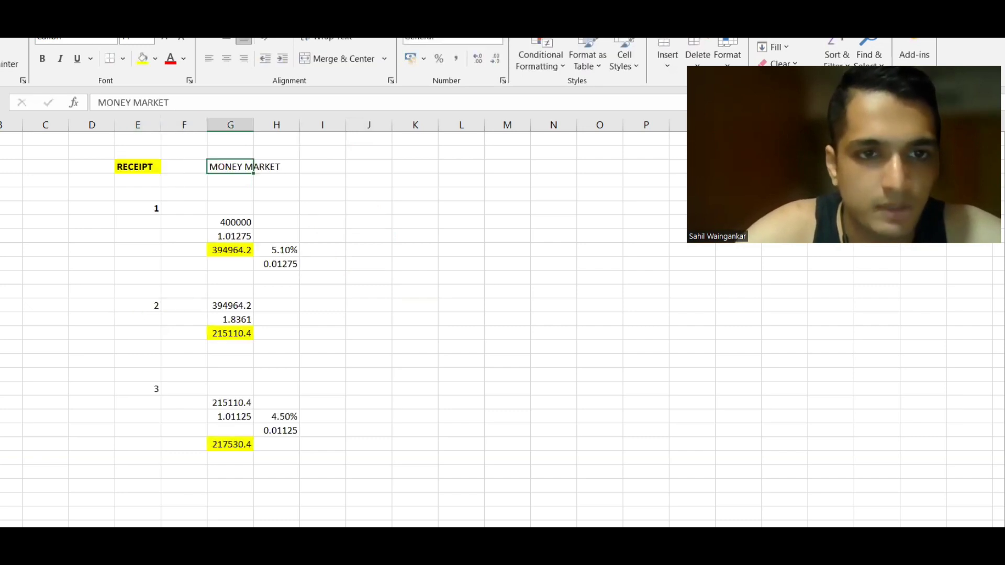
{"action": "scroll", "coordinate": [201, 304], "scroll_direction": "down", "scroll_amount": 2}
{"action": "left_click", "coordinate": [182, 431]}
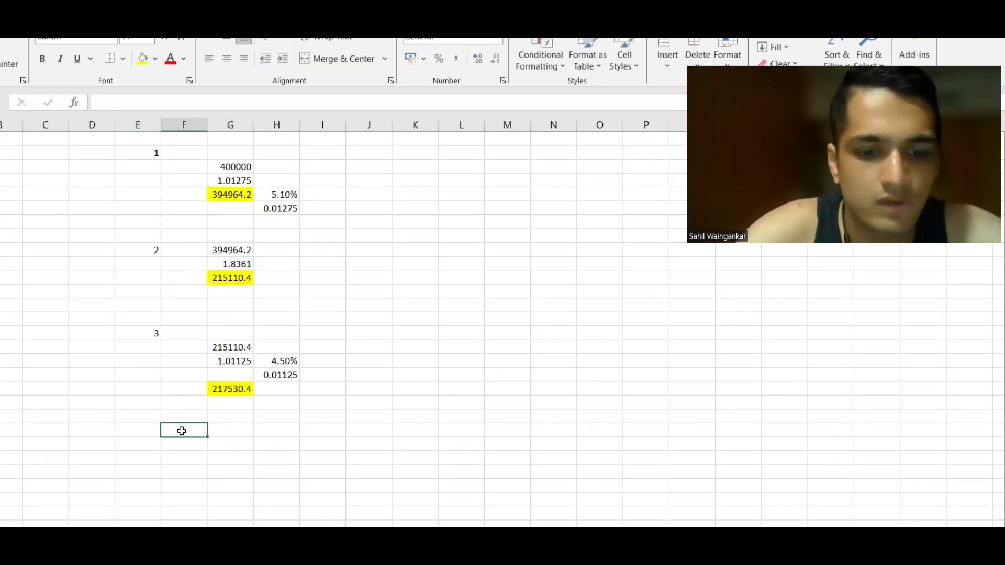
{"action": "type", "text": "FORMWA"}
{"action": "key", "text": "BackSpace"}
{"action": "key", "text": "BackSpace"}
{"action": "key", "text": "BackSpace"}
{"action": "key", "text": "BackSpace"}
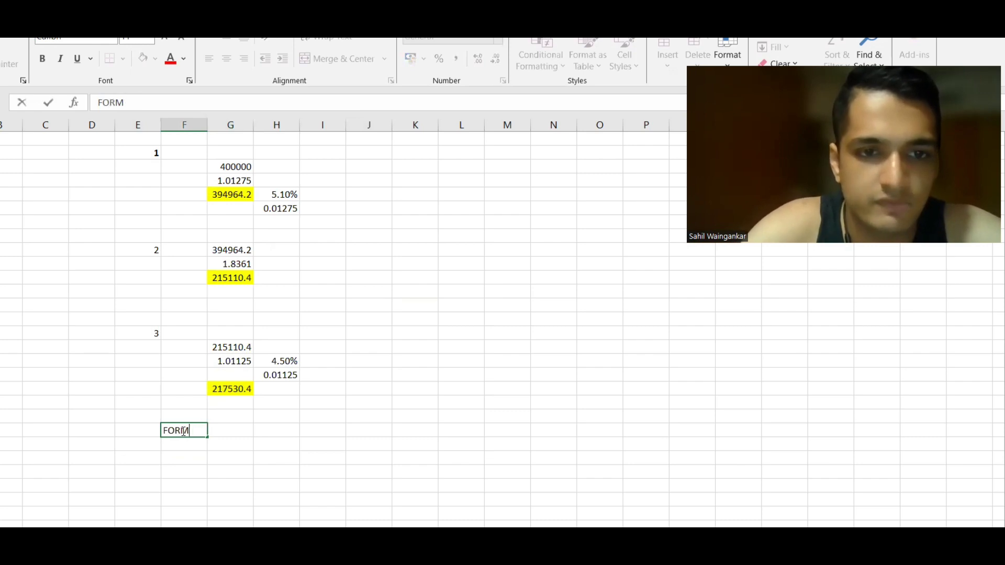
{"action": "type", "text": "RWARD MARR"}
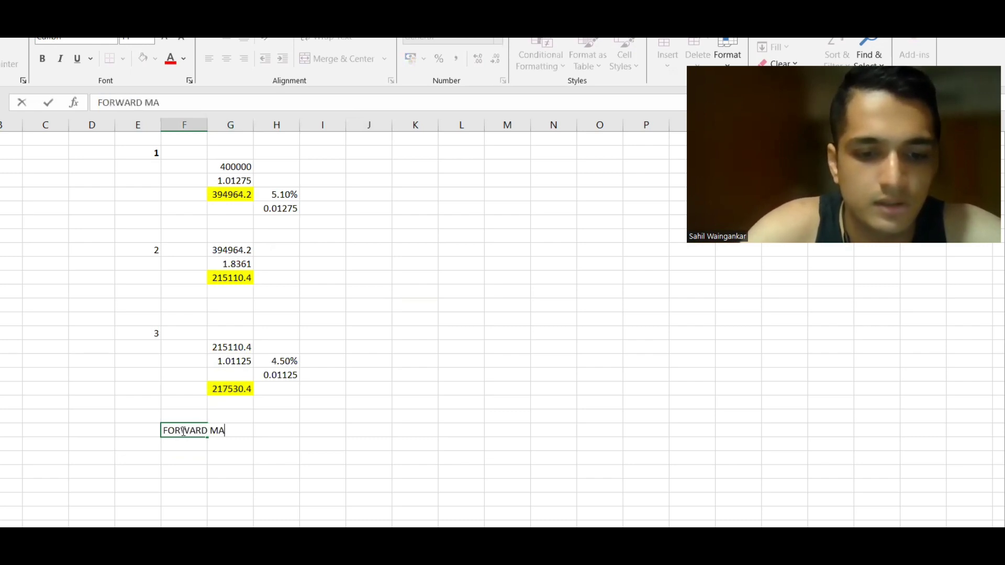
{"action": "key", "text": "BackSpace"}
{"action": "type", "text": "KET"}
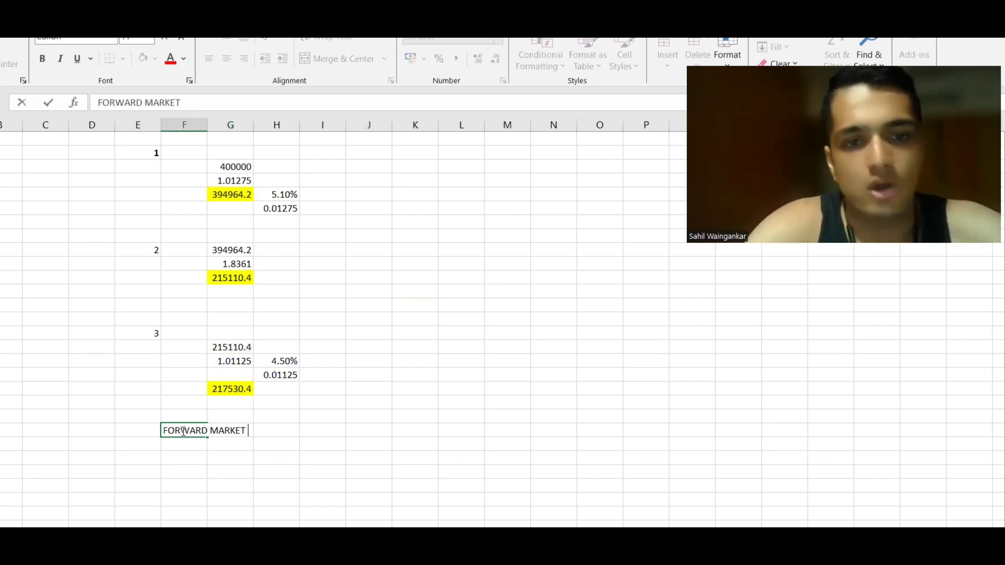
{"action": "key", "text": "Return"}
- Check the dollar receipt in the PDF question and enter 400000 in G29 under the FORWARD MARKET heading
{"action": "key", "text": "Down"}
{"action": "key", "text": "Right"}
{"action": "key", "text": "Right"}
{"action": "key", "text": "Left"}
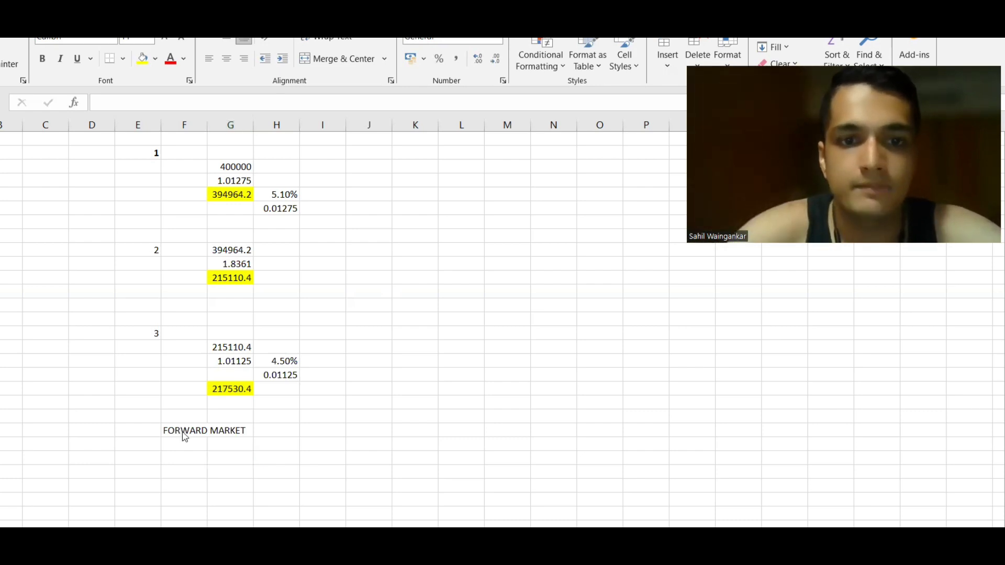
{"action": "key", "text": "alt+Tab"}
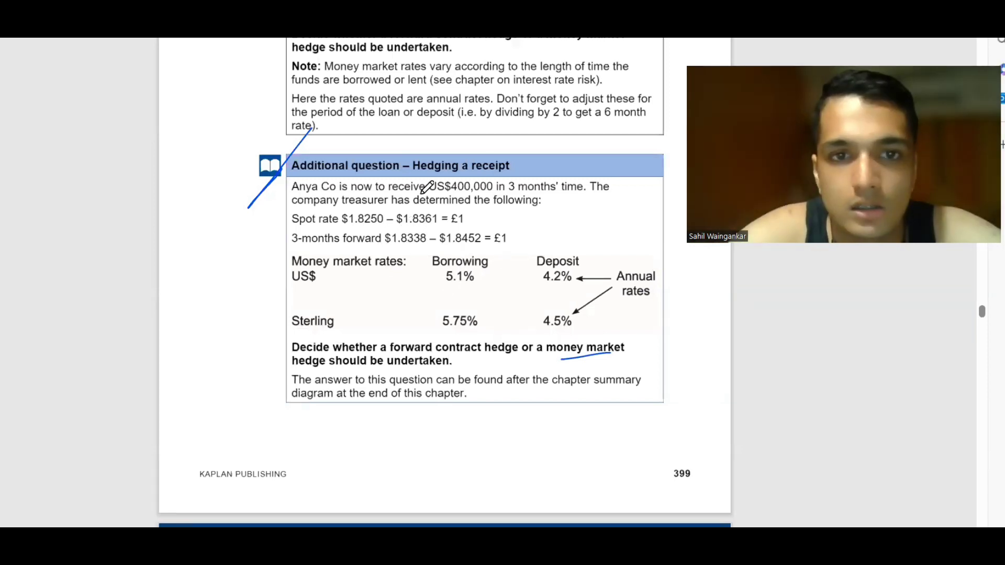
{"action": "key", "text": "alt+Tab"}
{"action": "left_click", "coordinate": [210, 456]}
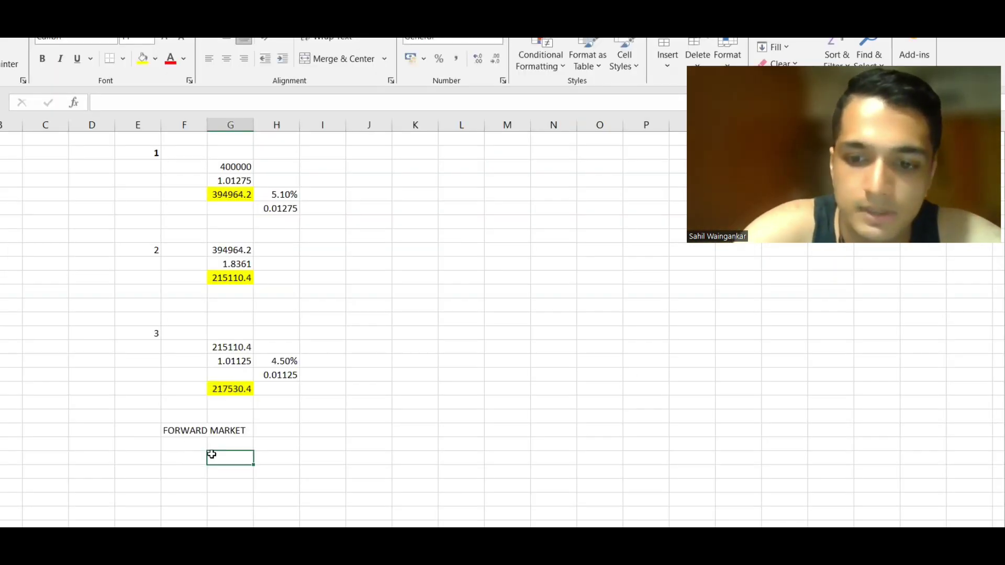
{"action": "key", "text": "alt+Tab"}
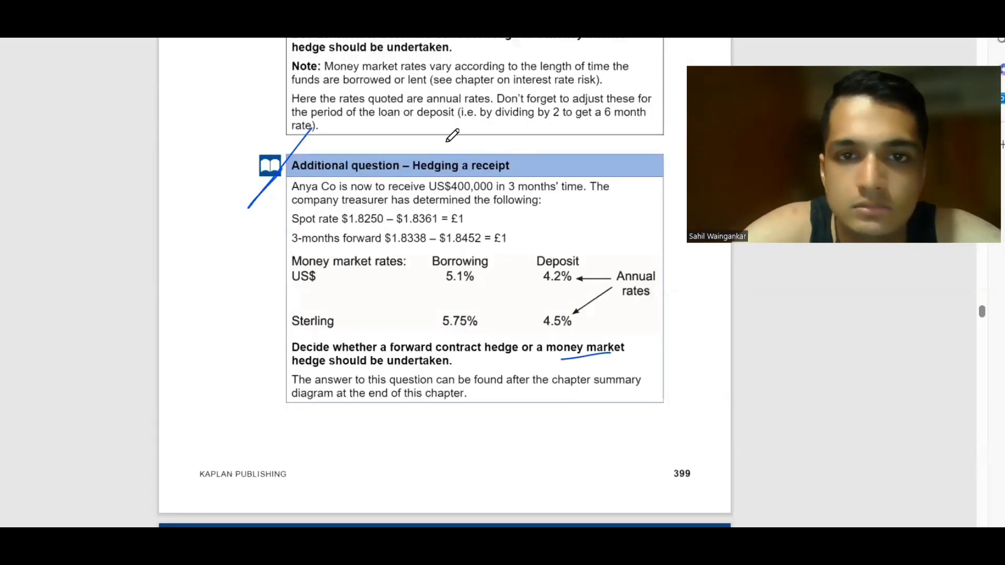
{"action": "key", "text": "alt+Tab"}
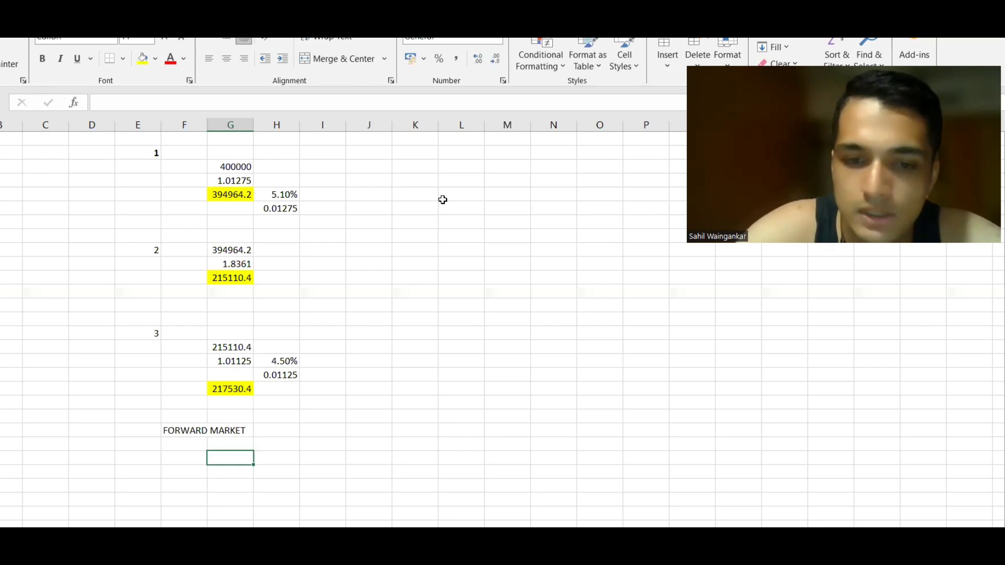
{"action": "key", "text": "Down"}
{"action": "type", "text": "40"}
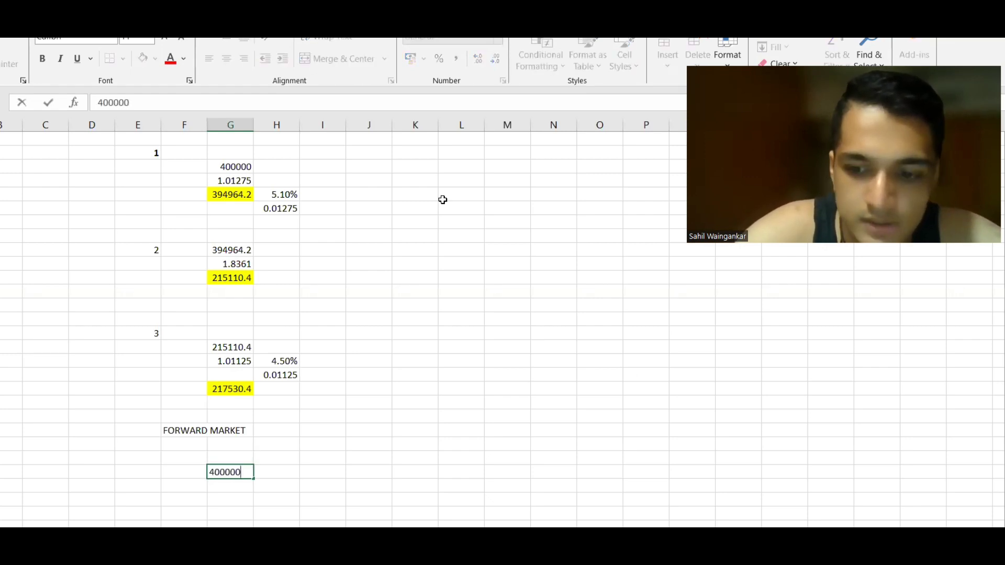
- Label the forward market columns D in G28 and P in H28, and enter 1 in H30 under P
{"action": "key", "text": "Up"}
{"action": "type", "text": "D"}
{"action": "key", "text": "Tab"}
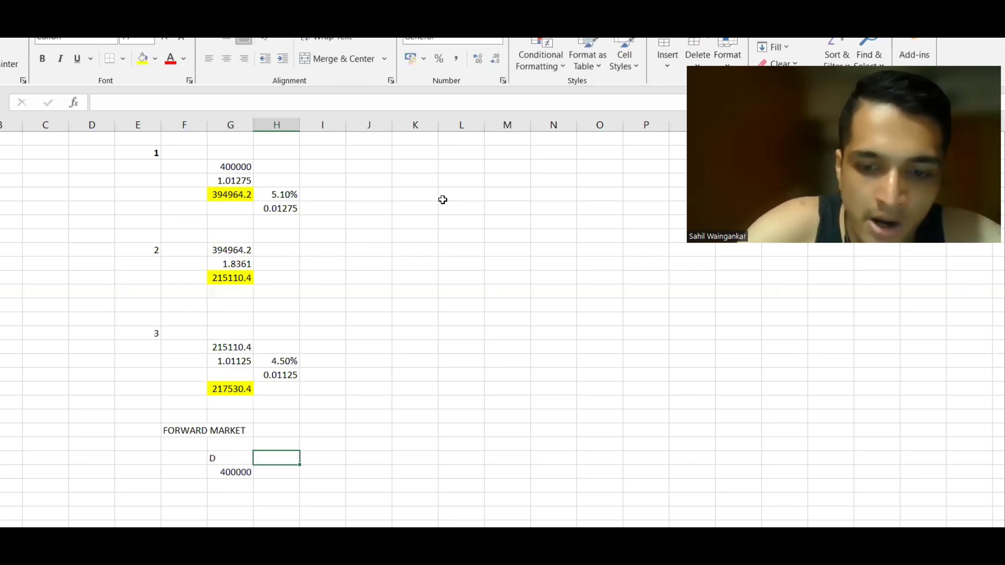
{"action": "type", "text": "P"}
{"action": "key", "text": "Down"}
{"action": "key", "text": "Down"}
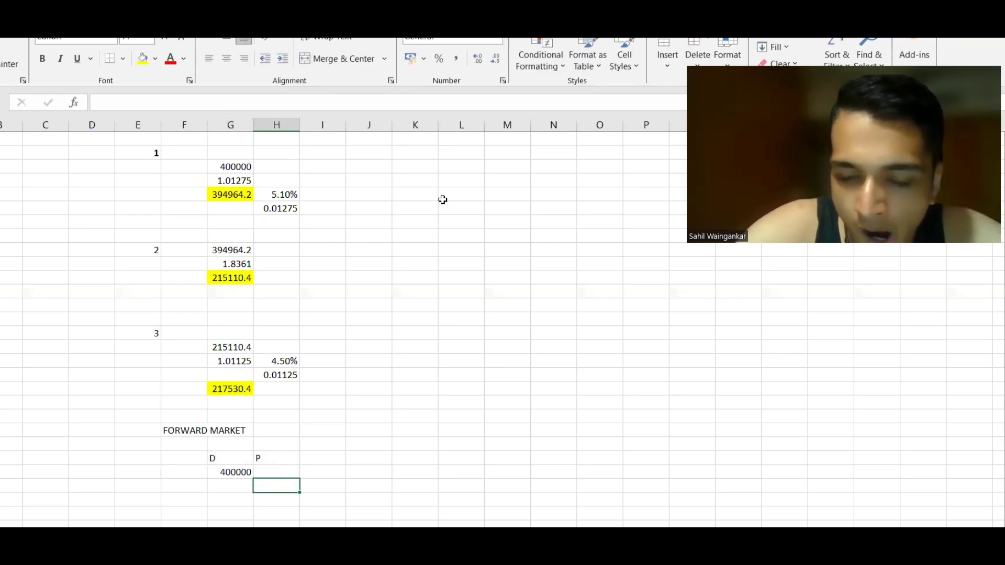
{"action": "type", "text": "1"}
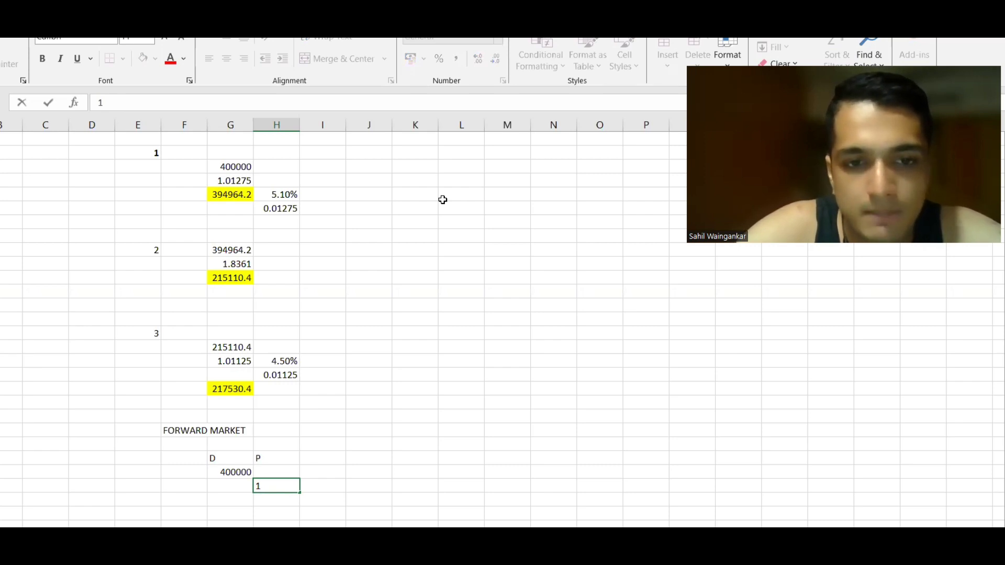
{"action": "key", "text": "Left"}
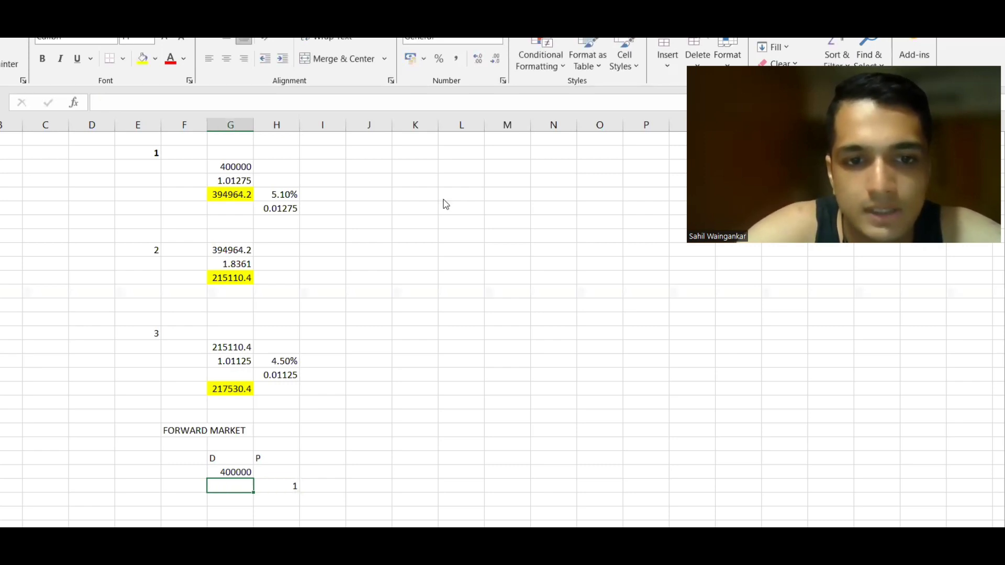
- Fill cell H29 yellow in the P column beside the 400000 dollar receipt
{"action": "left_click", "coordinate": [275, 468]}
{"action": "left_click", "coordinate": [144, 58]}
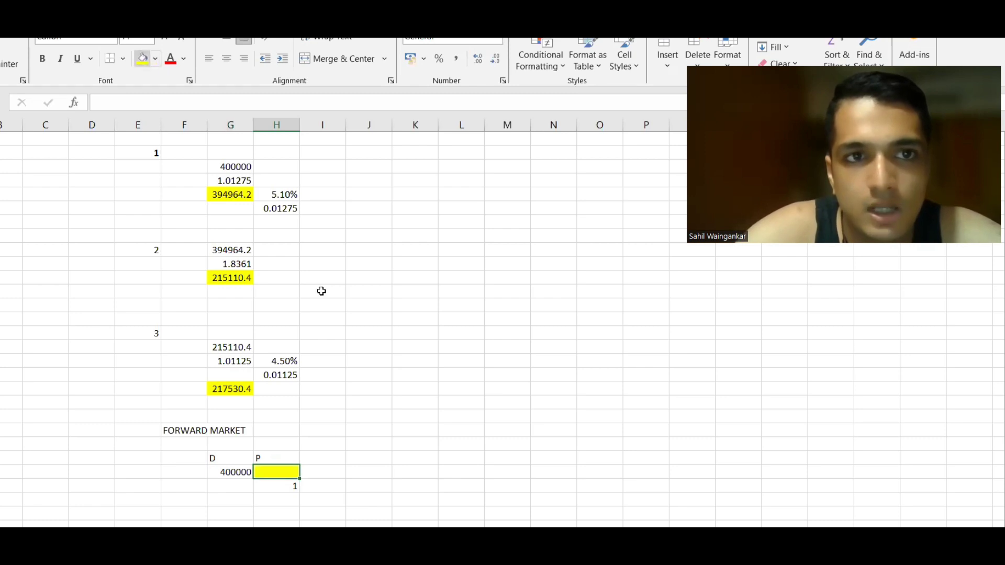
{"action": "left_click", "coordinate": [339, 308]}
- Check the 3-months forward rate in the PDF receipt question and enter 1.8452 in G30 below 400000
{"action": "left_click", "coordinate": [230, 488]}
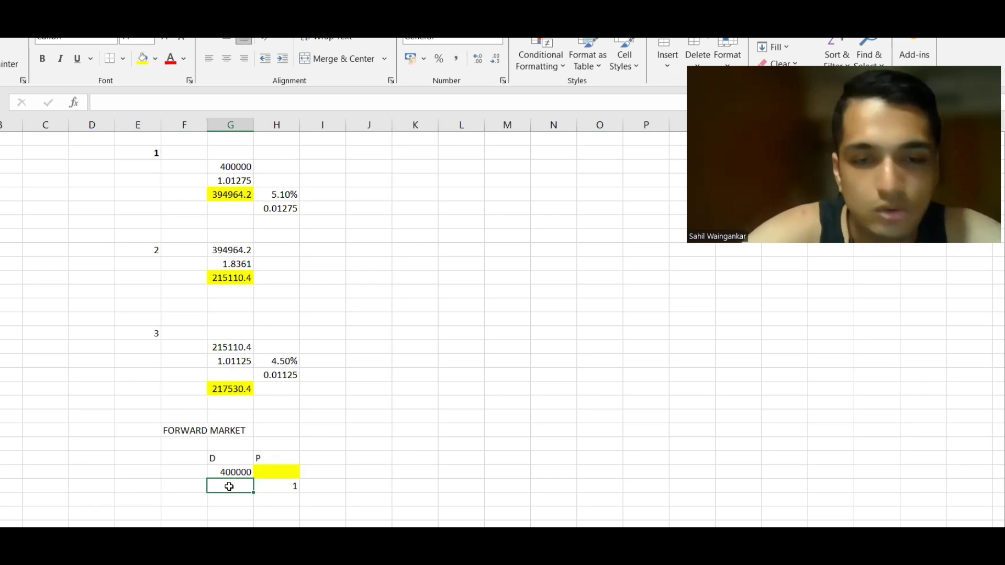
{"action": "key", "text": "alt+Tab"}
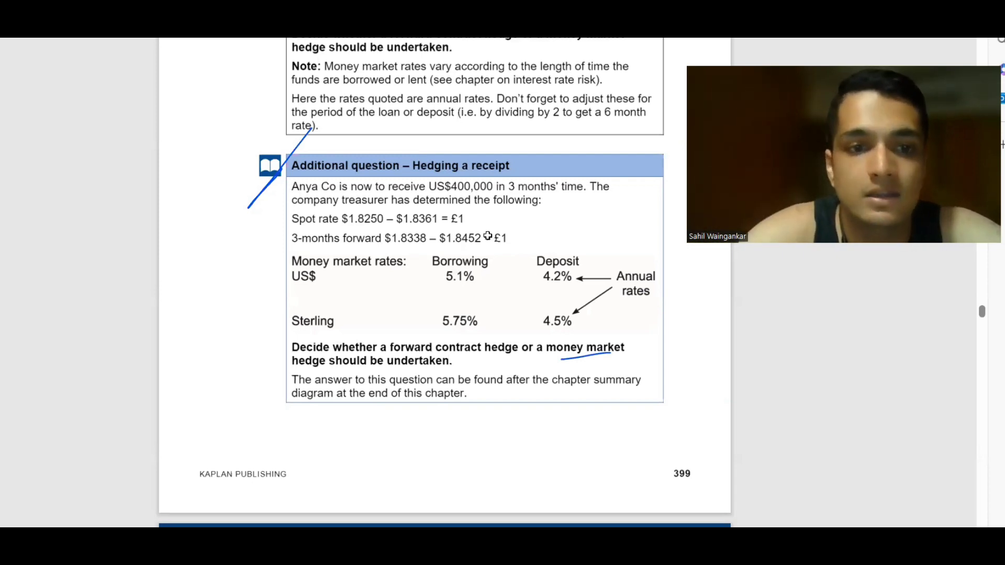
{"action": "key", "text": "alt+Tab"}
{"action": "type", "text": "1.84"}
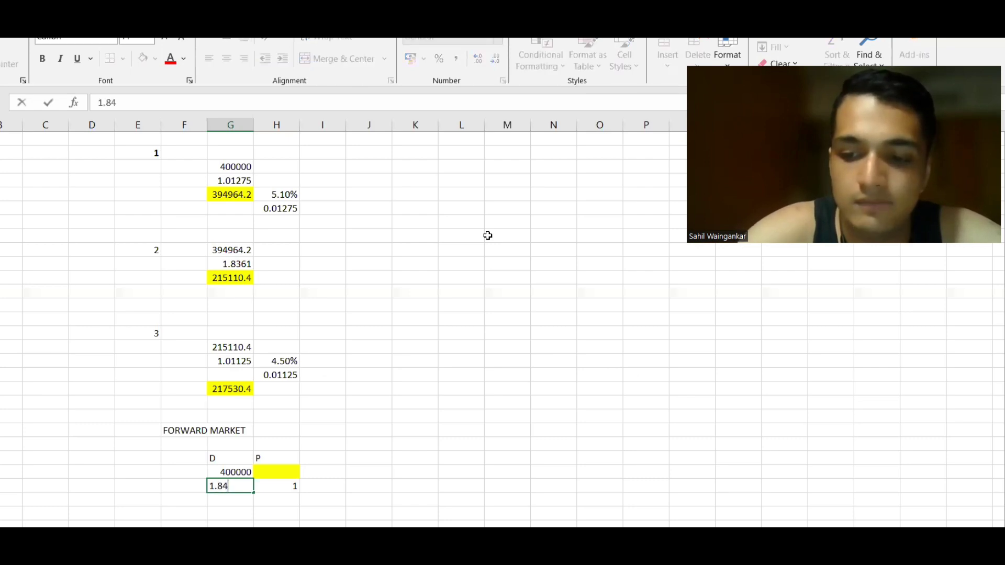
{"action": "type", "text": "52"}
{"action": "key", "text": "alt+Tab"}
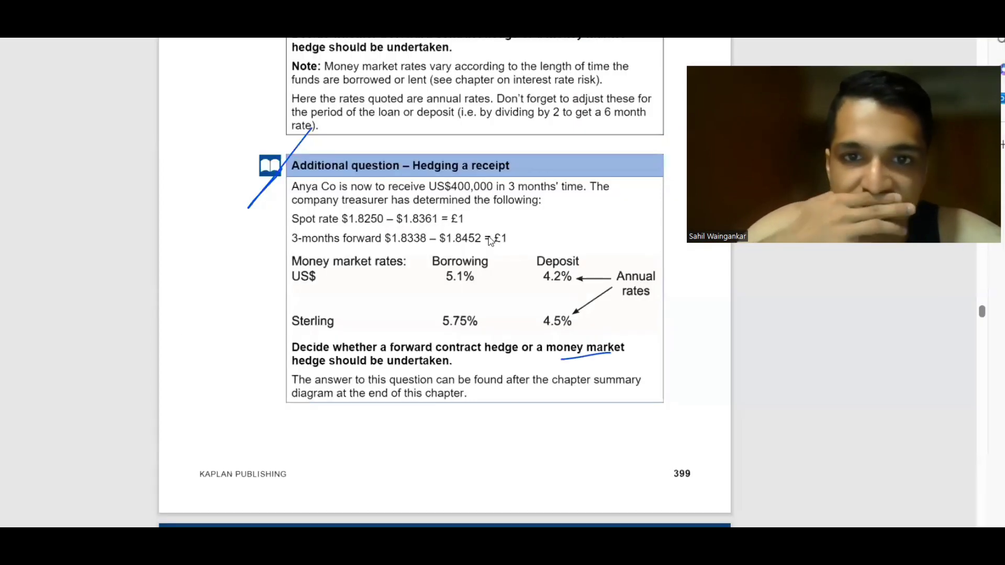
{"action": "key", "text": "alt+Tab"}
- Calculate the sterling receipt under the forward contract in H29 with the formula =G29*H30/G30
{"action": "key", "text": "Right"}
{"action": "type", "text": "="}
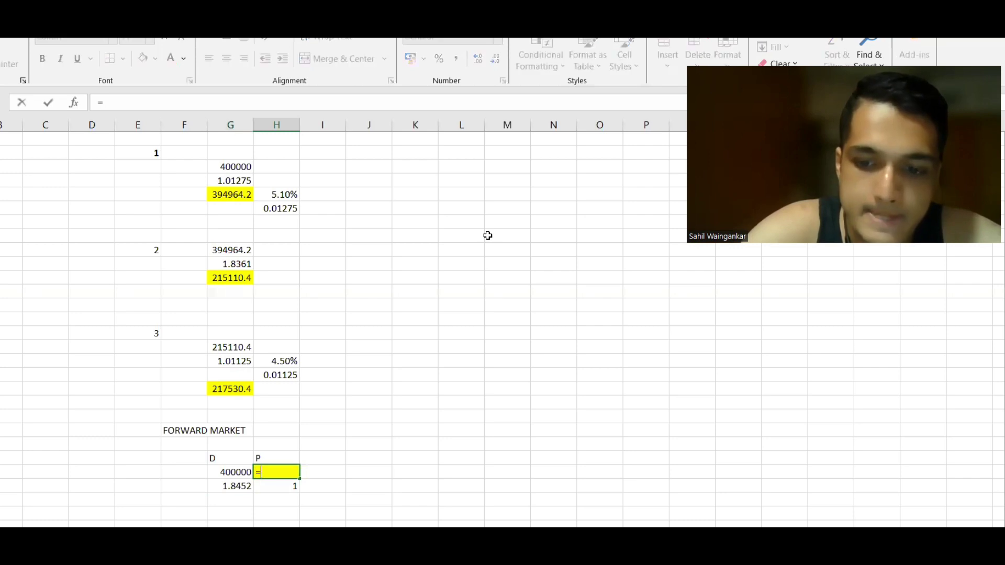
{"action": "key", "text": "Left"}
{"action": "type", "text": "*"}
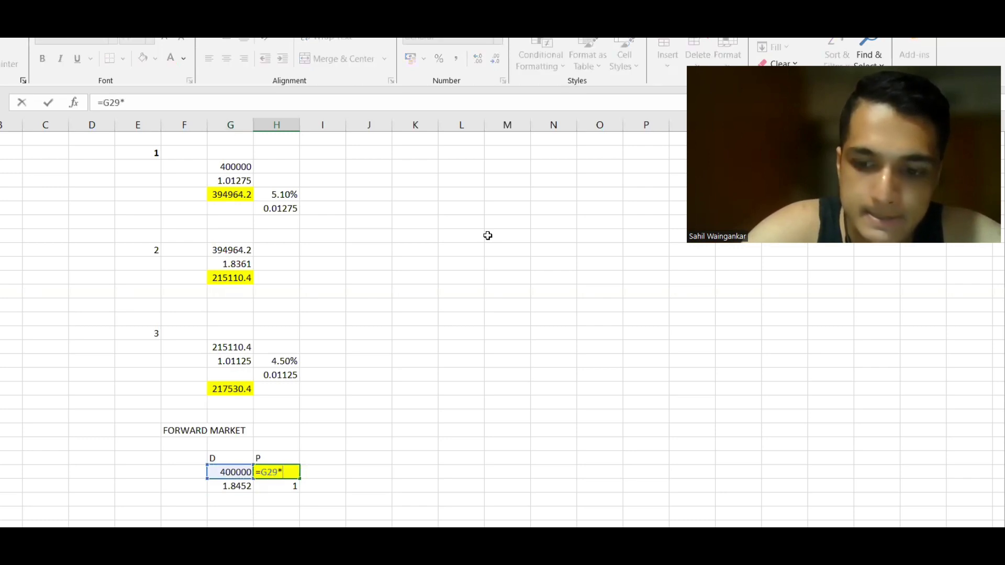
{"action": "key", "text": "Down"}
{"action": "type", "text": "/"}
{"action": "key", "text": "Left"}
{"action": "key", "text": "Down"}
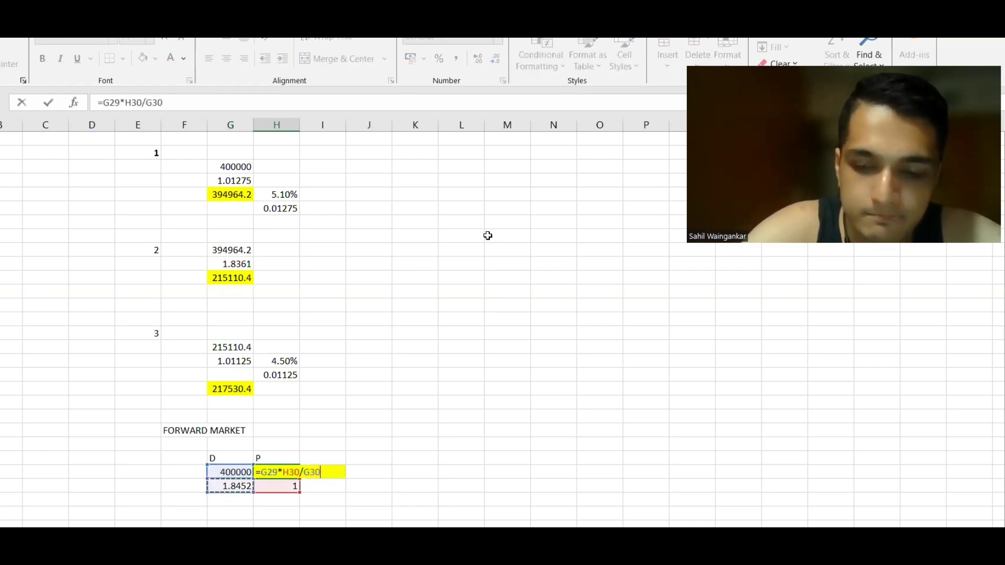
{"action": "key", "text": "Return"}
{"action": "left_click", "coordinate": [279, 472]}
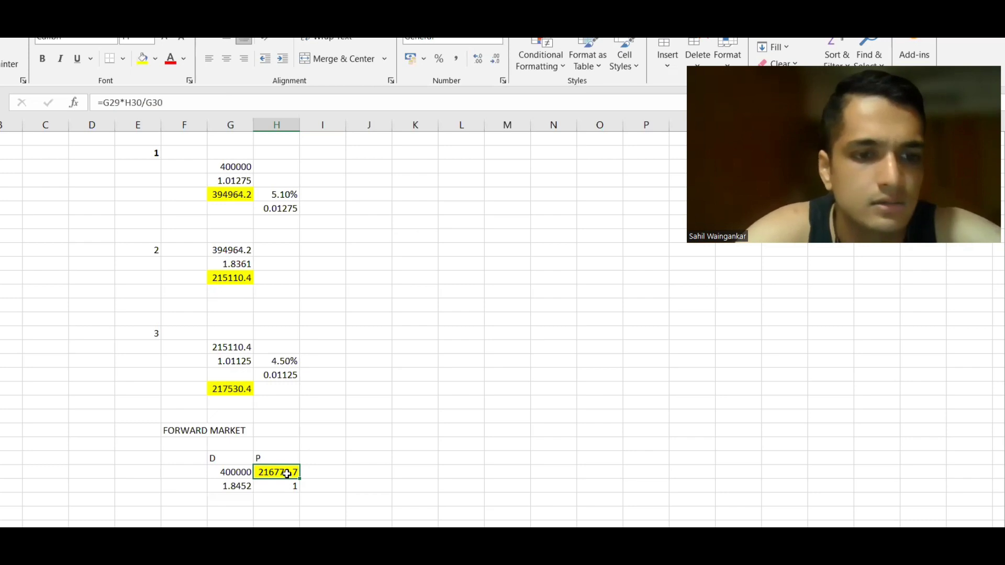
- On the payment hedge sheet, add the heading FORWARD MARKET HEDGE in column F beside section number 2
{"action": "key", "text": "ctrl+Page_Down"}
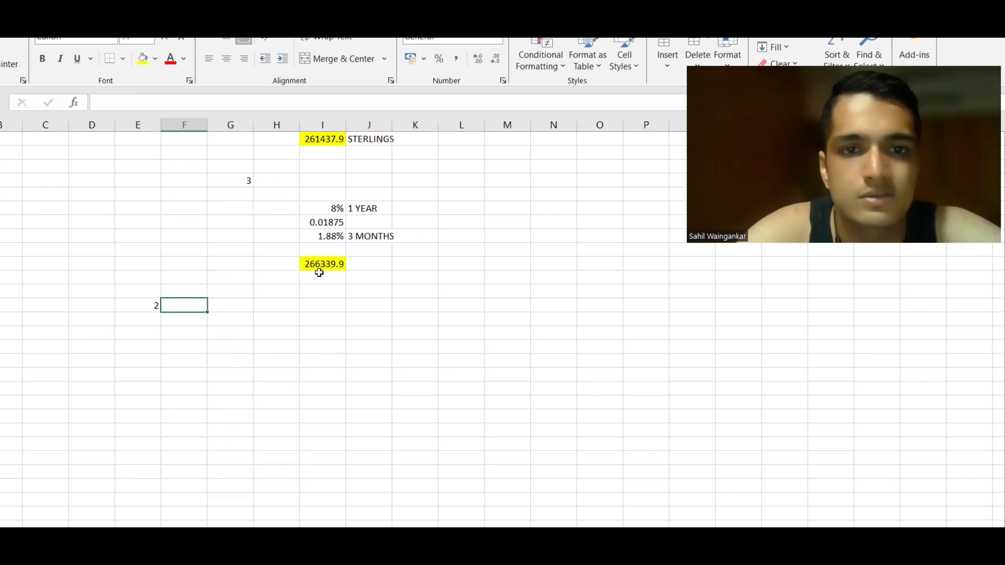
{"action": "scroll", "coordinate": [317, 270], "scroll_direction": "up", "scroll_amount": 7}
{"action": "scroll", "coordinate": [318, 273], "scroll_direction": "up", "scroll_amount": 5}
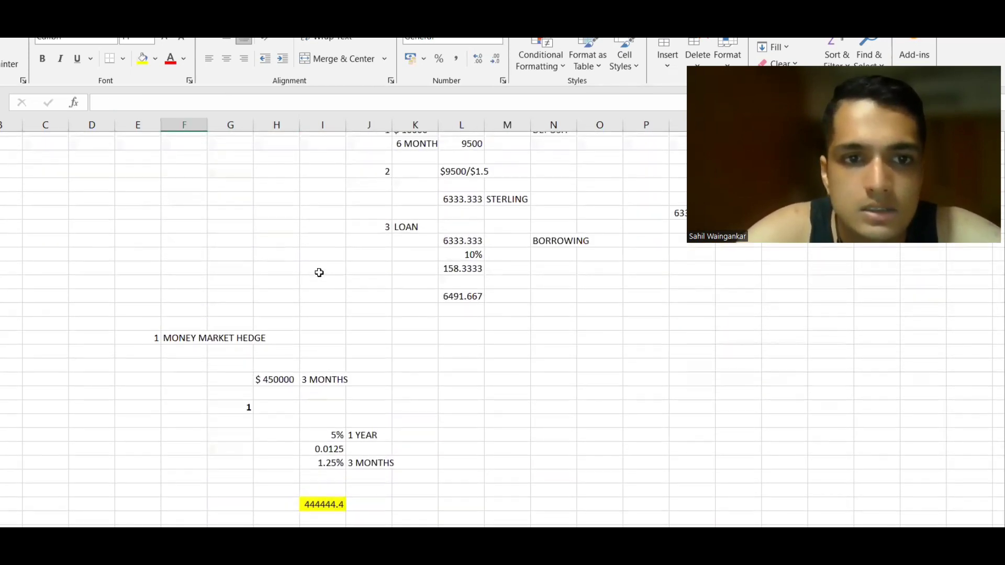
{"action": "scroll", "coordinate": [319, 272], "scroll_direction": "down", "scroll_amount": 11}
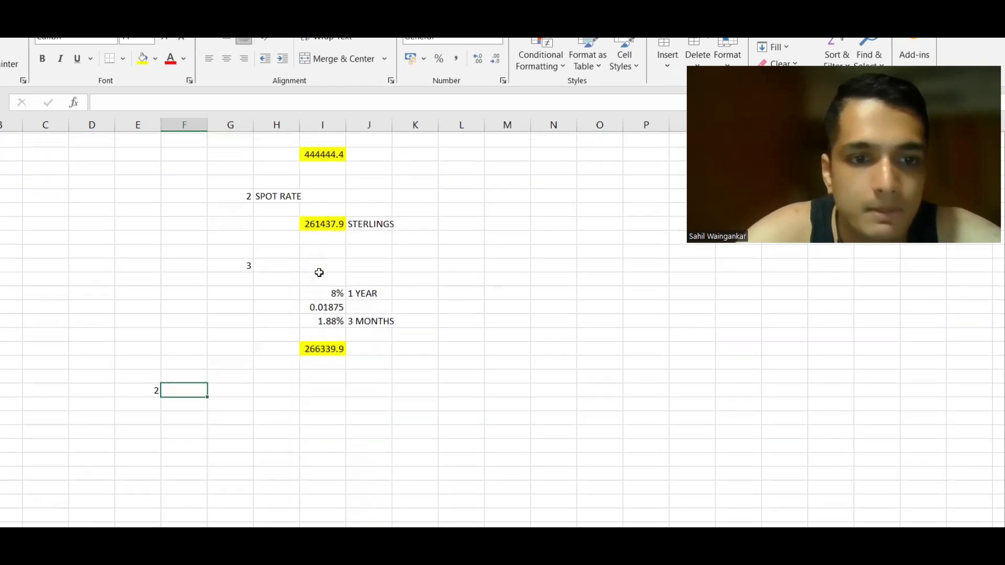
{"action": "type", "text": "FORW"}
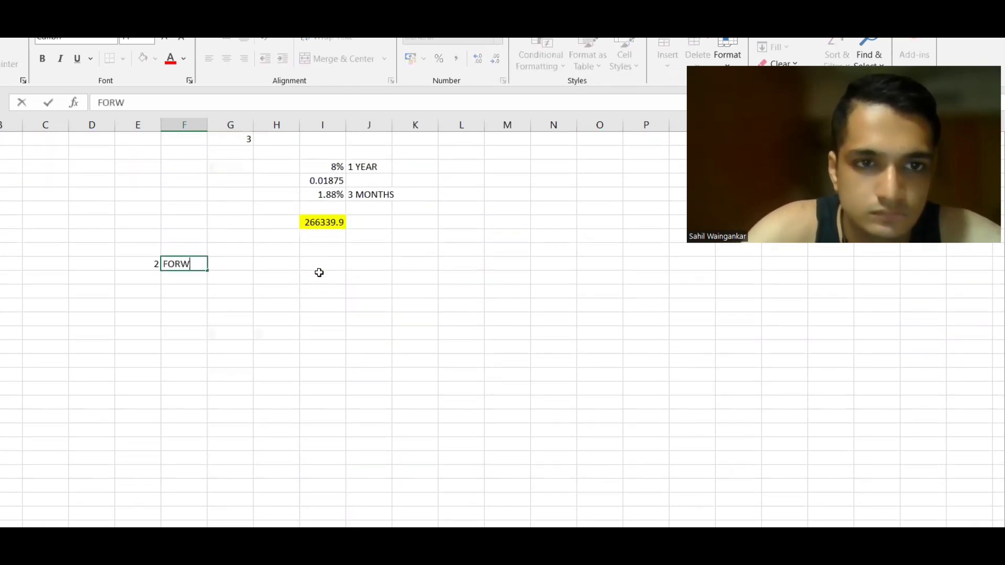
{"action": "type", "text": "ARD MARK"}
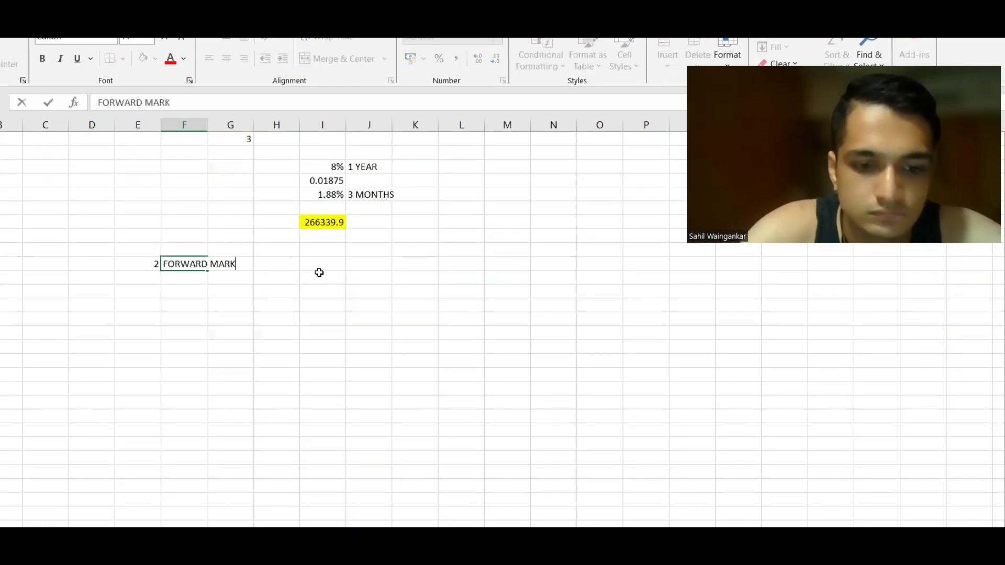
{"action": "type", "text": "ET HEDGE"}
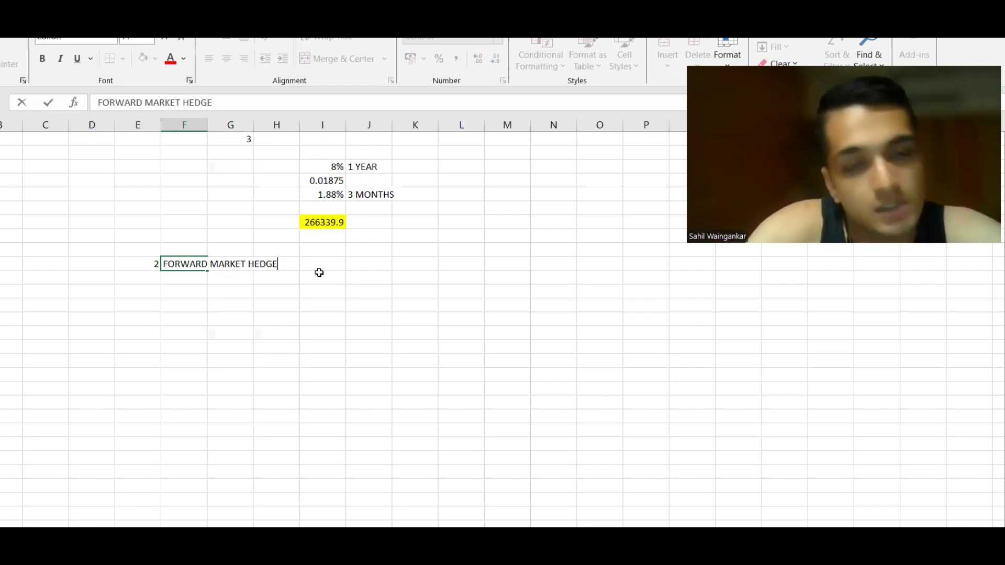
{"action": "key", "text": "Return"}
{"action": "key", "text": "Return"}
{"action": "key", "text": "Return"}
{"action": "key", "text": "Return"}
{"action": "key", "text": "Return"}
{"action": "key", "text": "Return"}
{"action": "key", "text": "Return"}
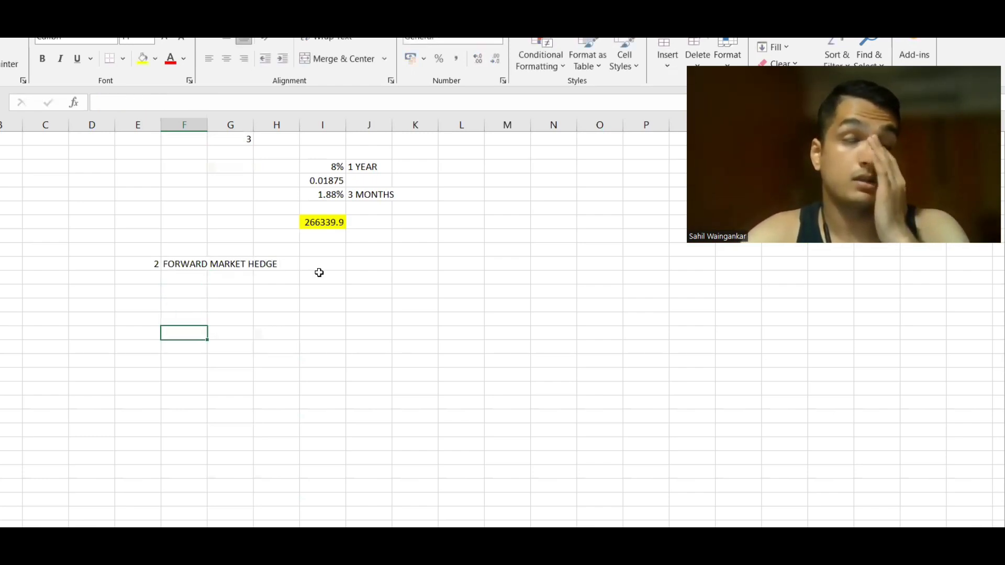
- Check the payment amount in the PDF's Test your understanding 8 and enter 450000 in column H, two rows below the FORWARD MARKET HEDGE heading
{"action": "key", "text": "Up"}
{"action": "key", "text": "Up"}
{"action": "key", "text": "Up"}
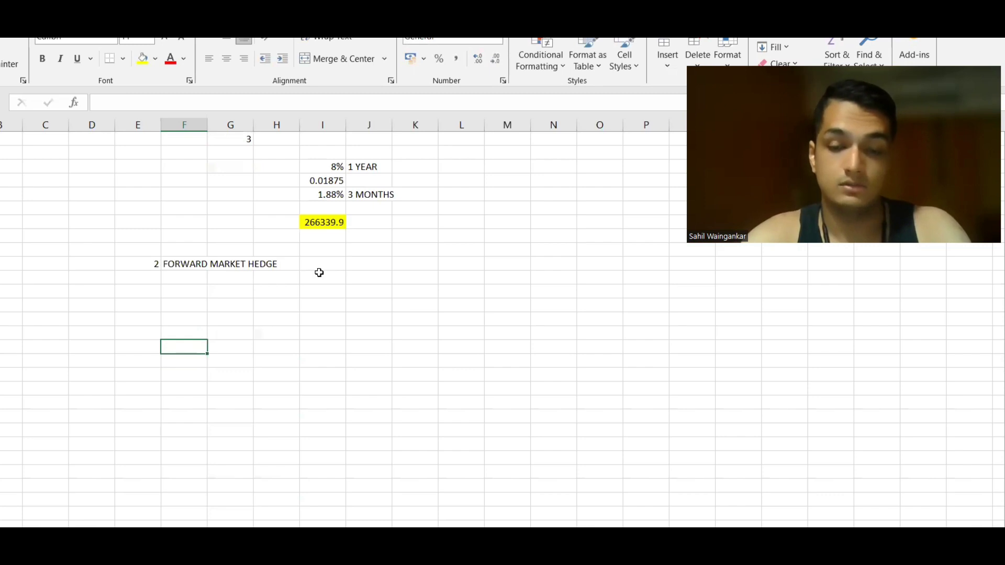
{"action": "key", "text": "Right"}
{"action": "key", "text": "Up"}
{"action": "key", "text": "Up"}
{"action": "key", "text": "Right"}
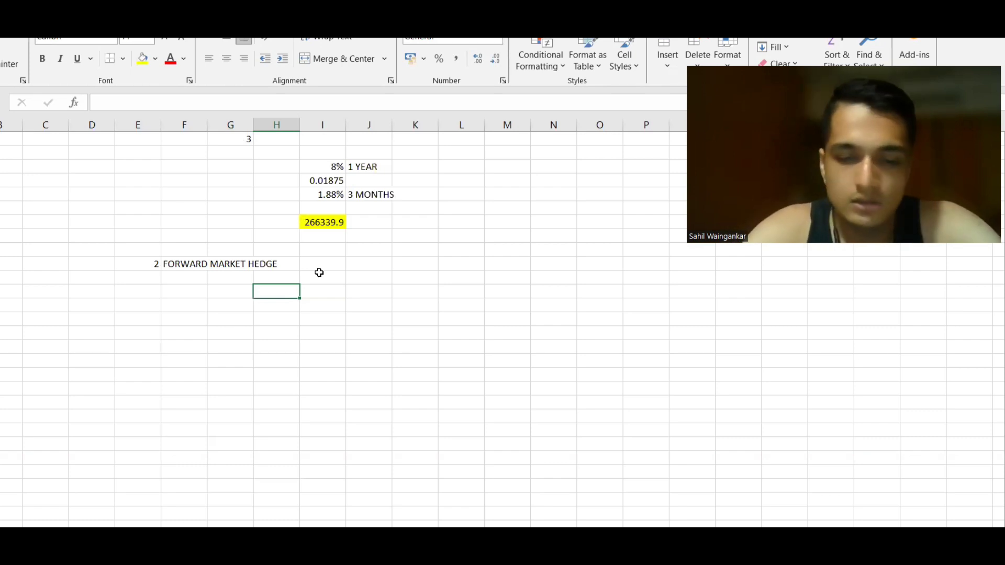
{"action": "key", "text": "alt+Tab"}
{"action": "scroll", "coordinate": [321, 269], "scroll_direction": "up", "scroll_amount": 10}
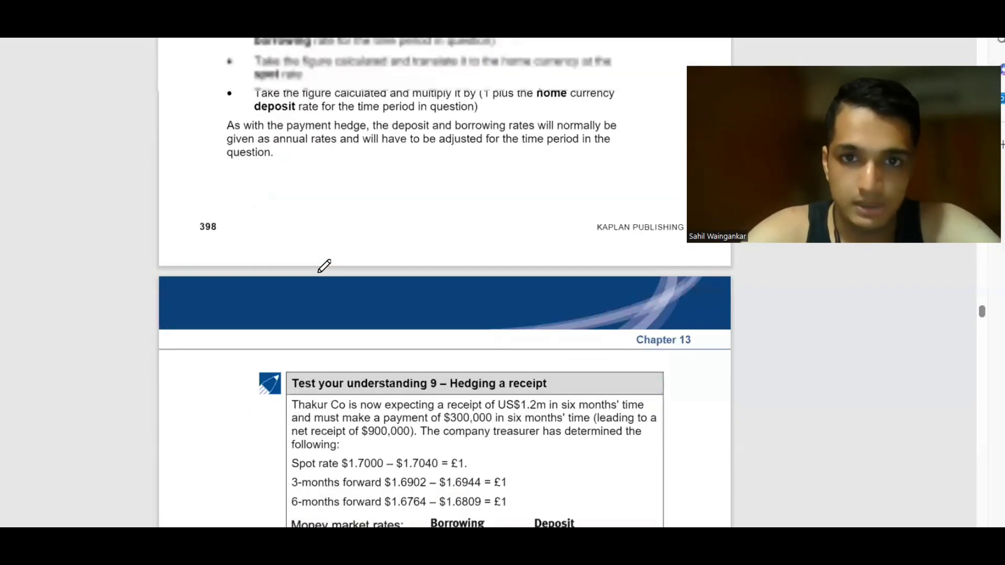
{"action": "scroll", "coordinate": [324, 266], "scroll_direction": "up", "scroll_amount": 15}
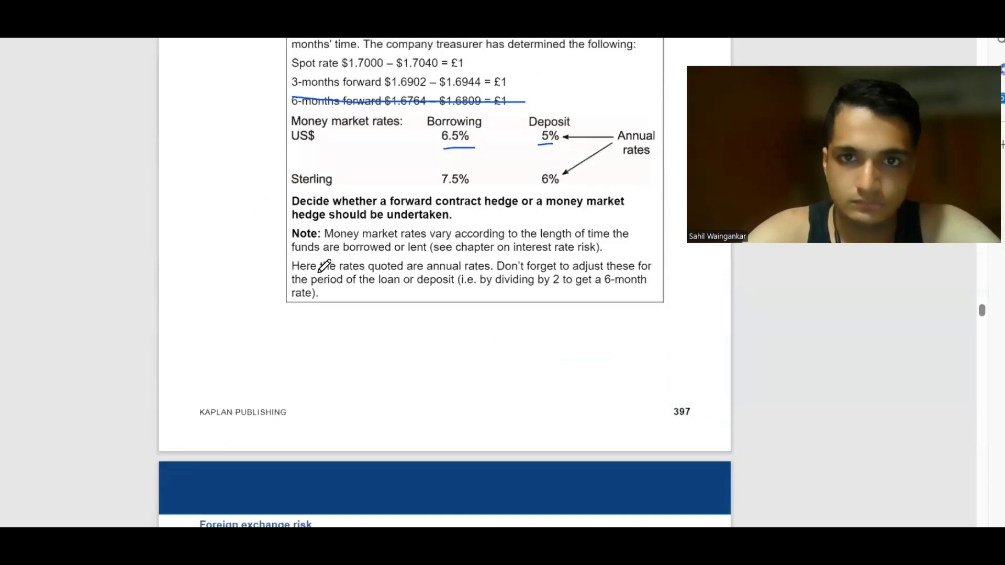
{"action": "scroll", "coordinate": [324, 266], "scroll_direction": "up", "scroll_amount": 3}
{"action": "key", "text": "alt+Tab"}
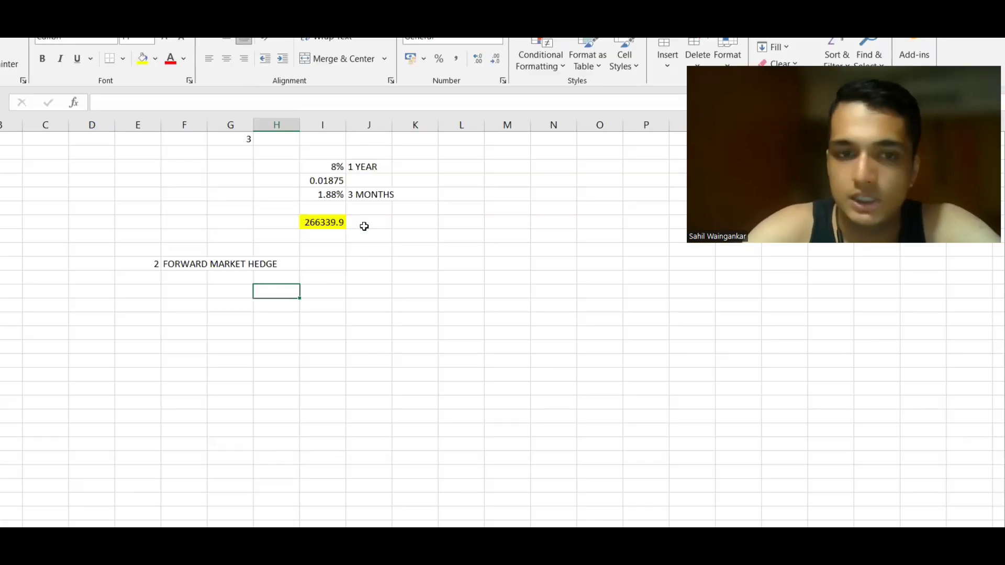
{"action": "type", "text": "450000"}
{"action": "key", "text": "Tab"}
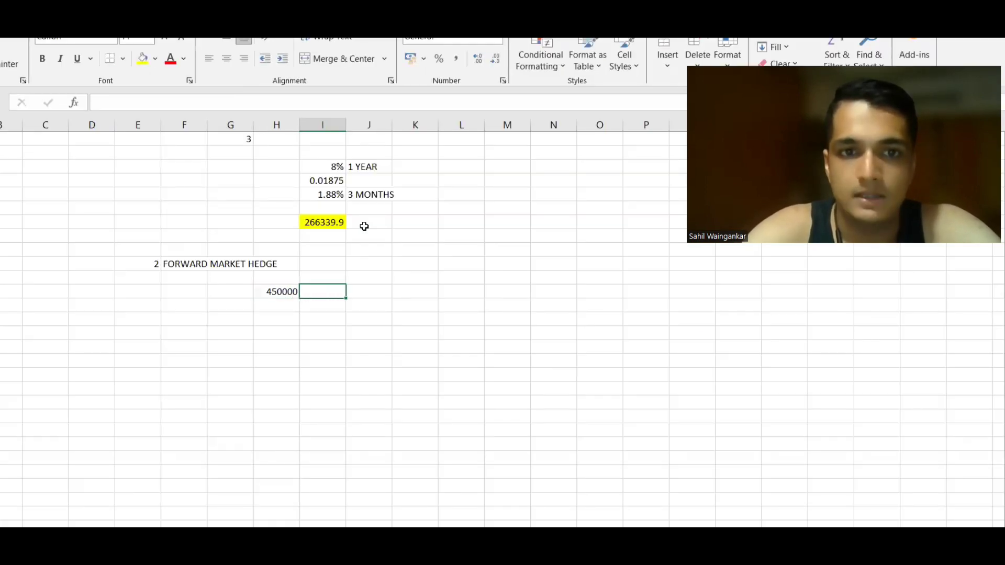
- Fill the column I cell beside 450000 yellow and enter 1 in the cell below it
{"action": "left_click", "coordinate": [142, 59]}
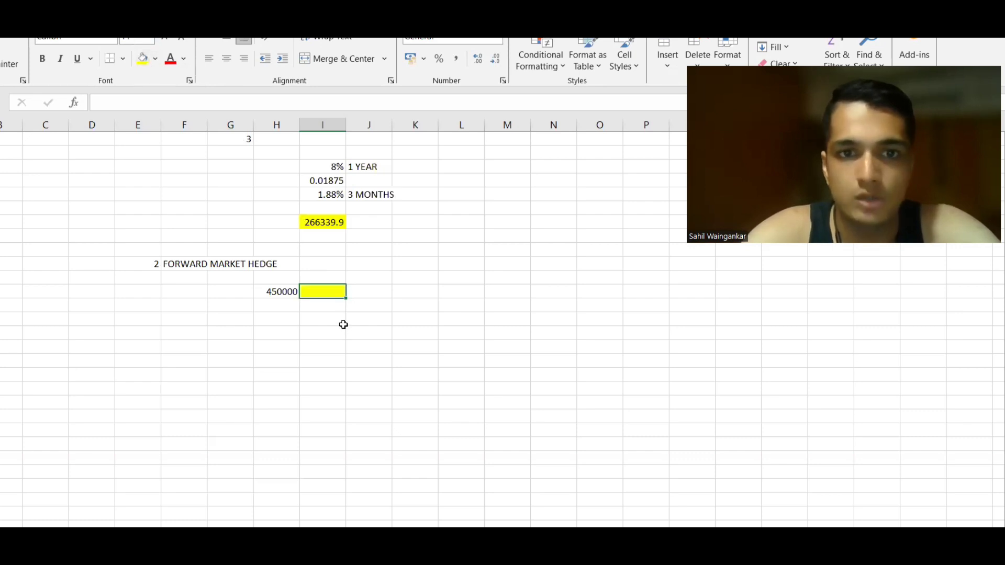
{"action": "left_click", "coordinate": [337, 307]}
{"action": "type", "text": "1"}
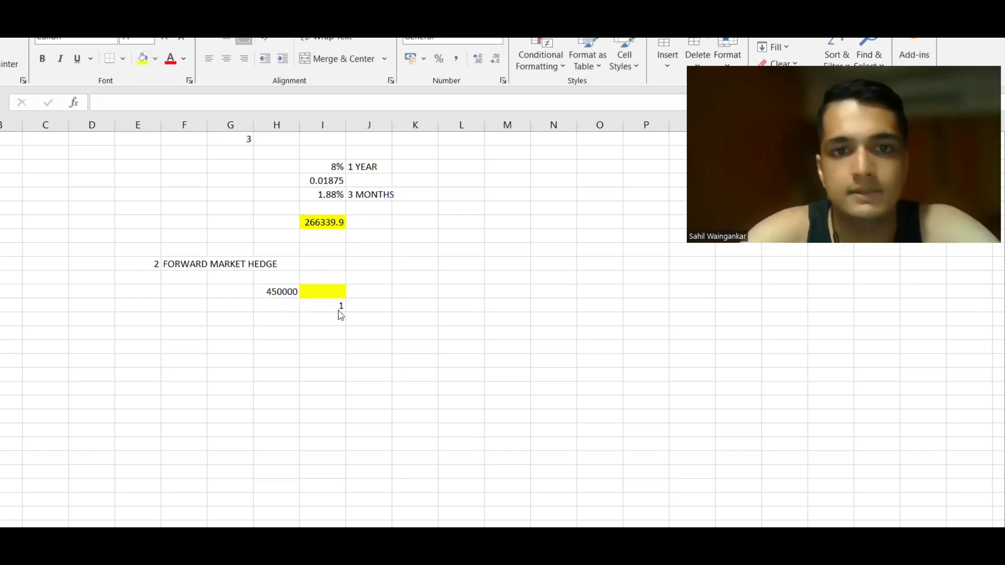
- Review the forward rates in the PDF payment question and the money market and forward market results on the receipt sheet
{"action": "key", "text": "alt+Tab"}
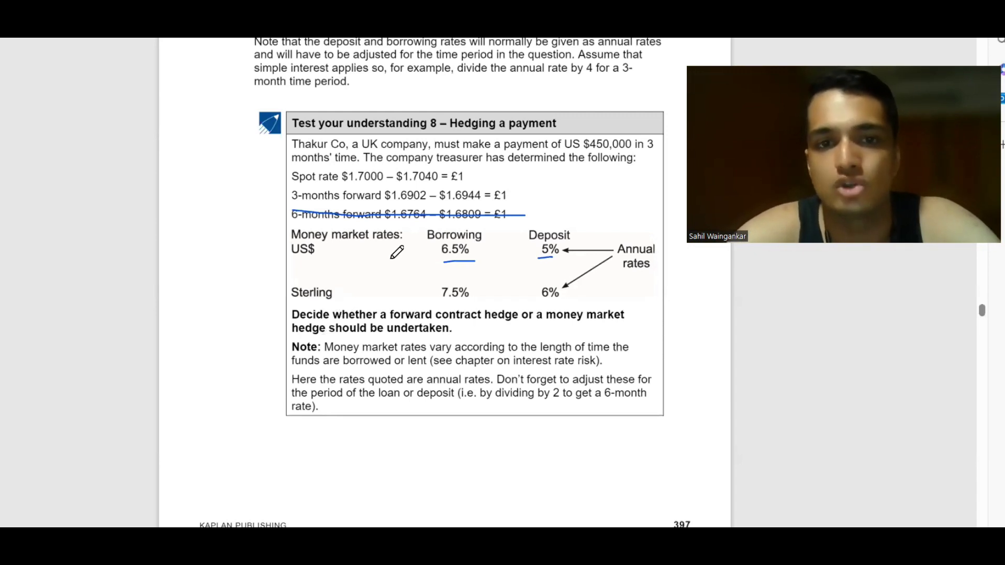
{"action": "key", "text": "alt+Tab"}
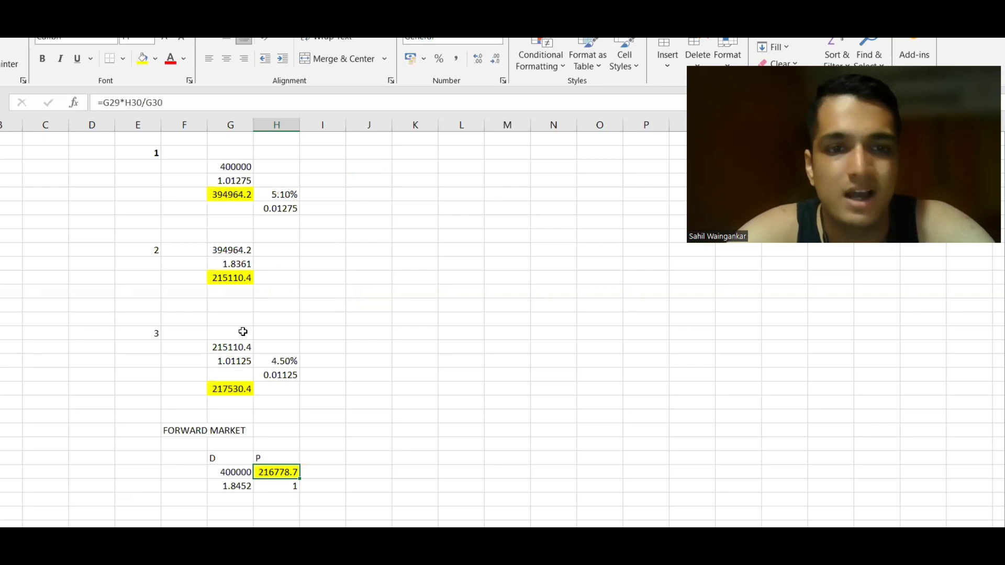
{"action": "scroll", "coordinate": [245, 330], "scroll_direction": "down", "scroll_amount": 2}
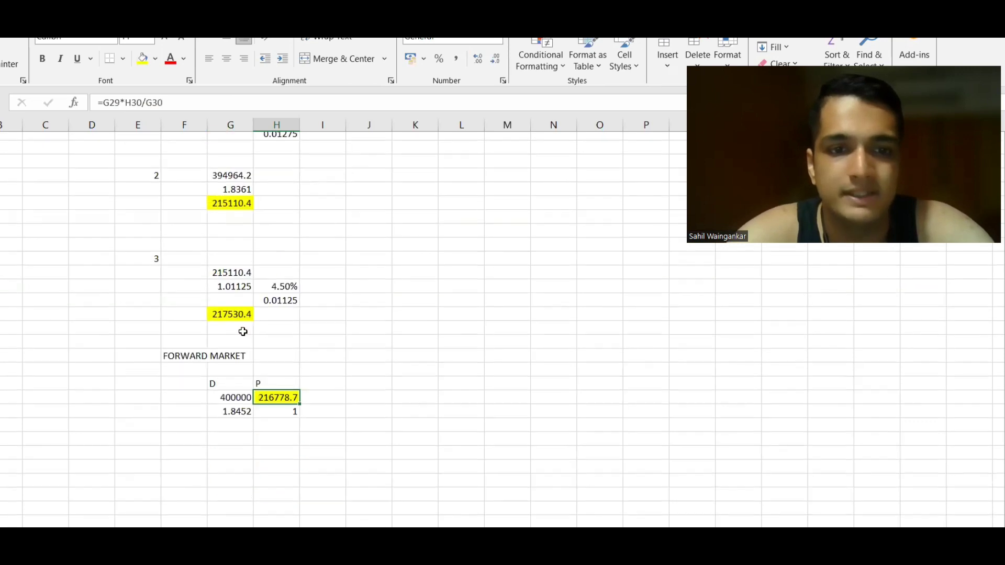
{"action": "left_click", "coordinate": [245, 330]}
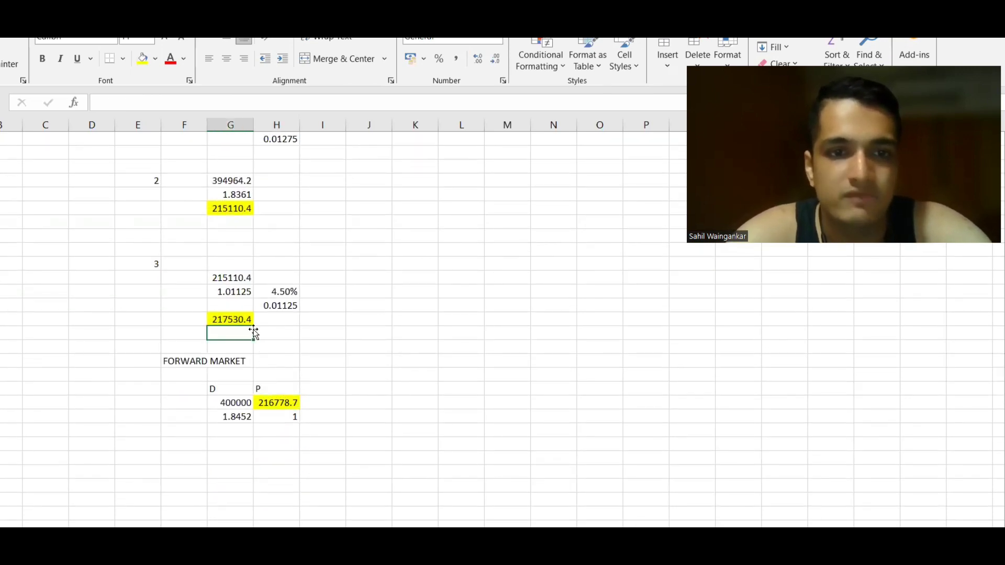
{"action": "left_click", "coordinate": [261, 318]}
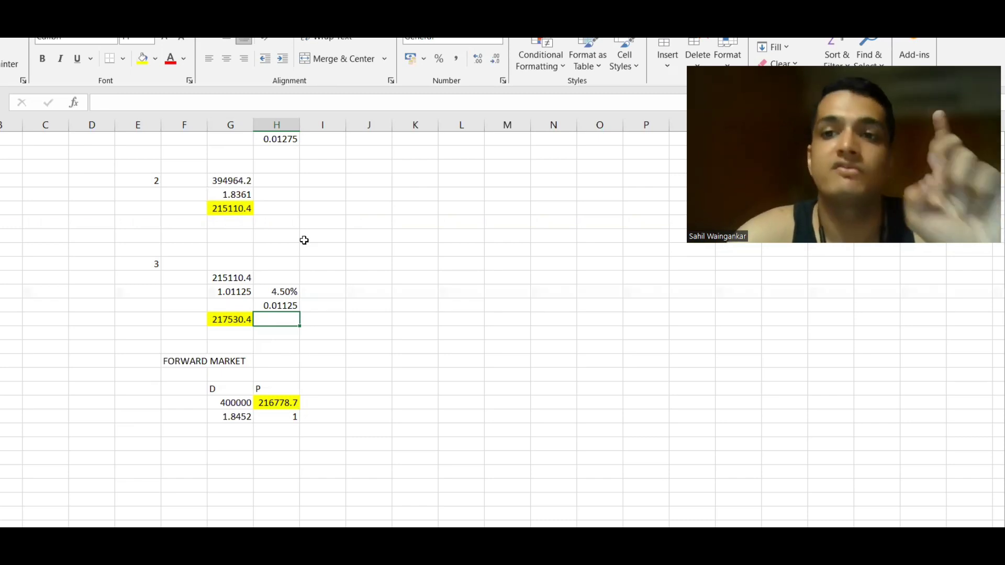
{"action": "key", "text": "alt+Tab"}
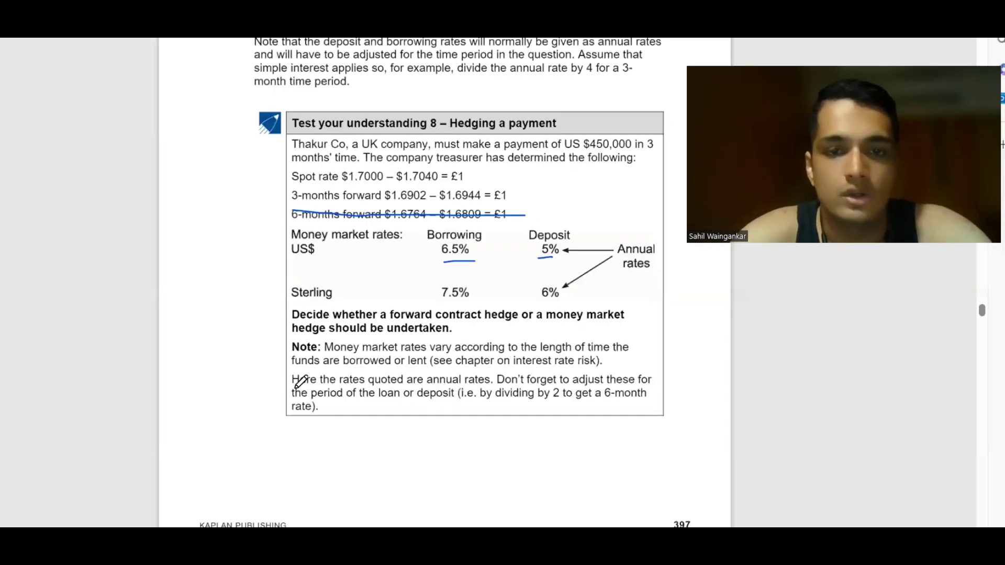
{"action": "key", "text": "alt+Tab"}
- Underline the 3-months forward rate $1.6902 in the PDF's payment question
{"action": "key", "text": "ctrl+Page_Down"}
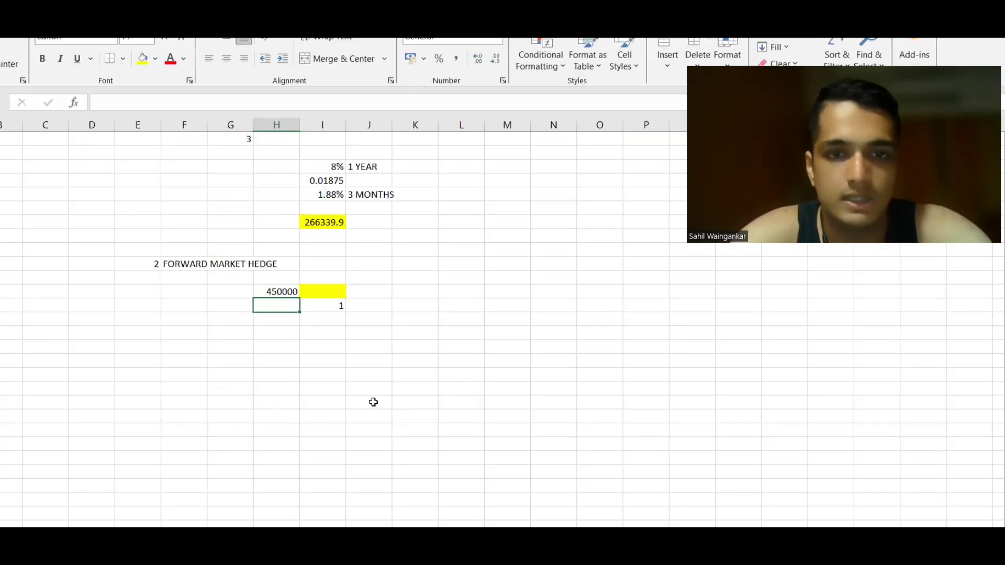
{"action": "key", "text": "alt+Tab"}
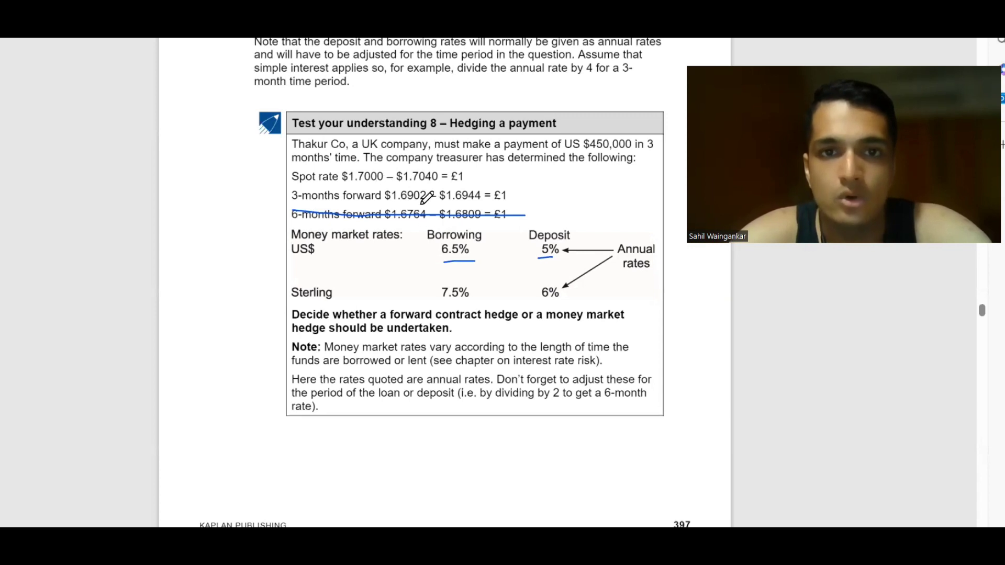
{"action": "left_click_drag", "start_coordinate": [390, 209], "coordinate": [423, 203]}
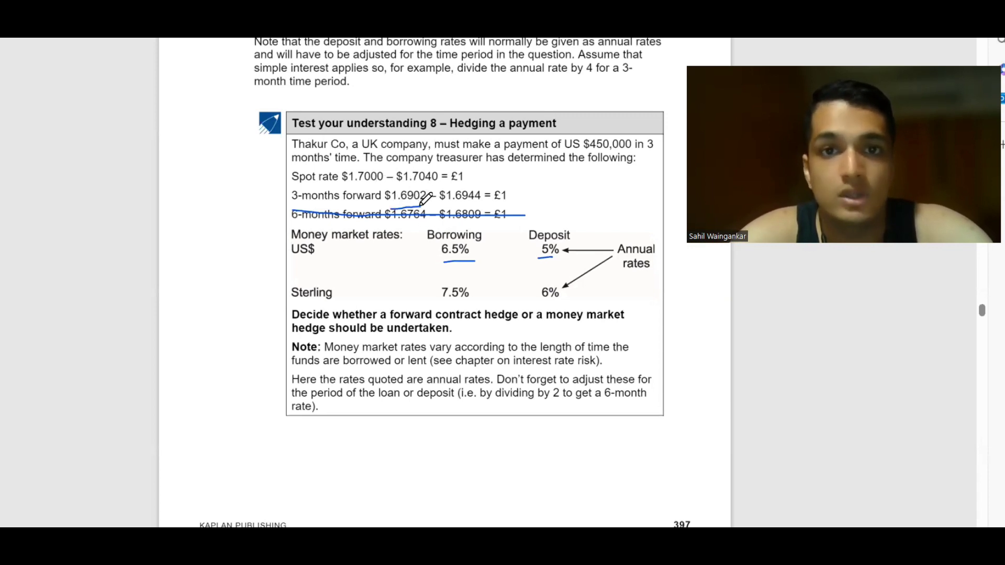
{"action": "key", "text": "alt+Tab"}
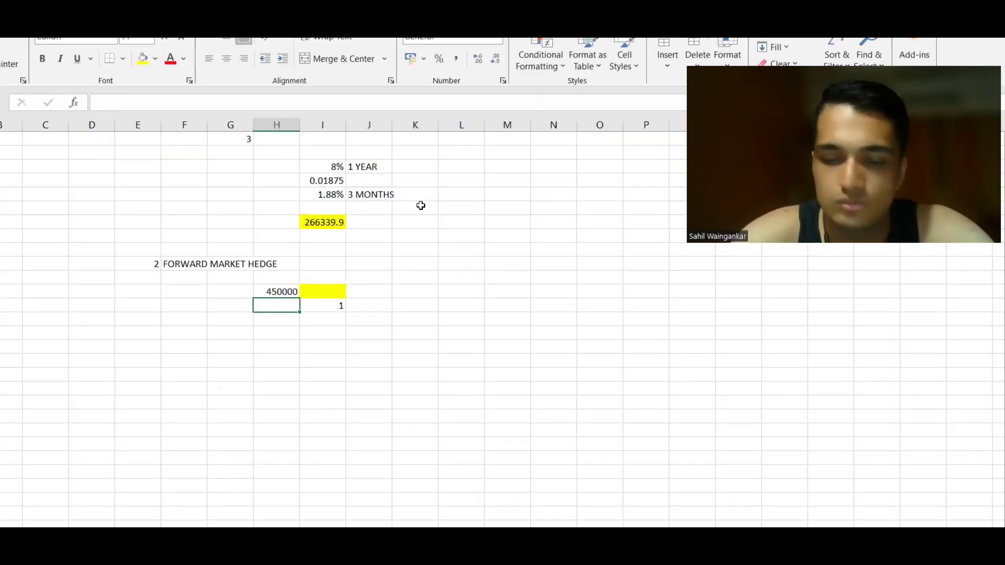
- Enter the 3-month forward rate 1.6902 in the cell below 450000 on the payment hedge sheet
{"action": "key", "text": "alt+Tab"}
{"action": "key", "text": "alt+Tab"}
{"action": "type", "text": "1.609"}
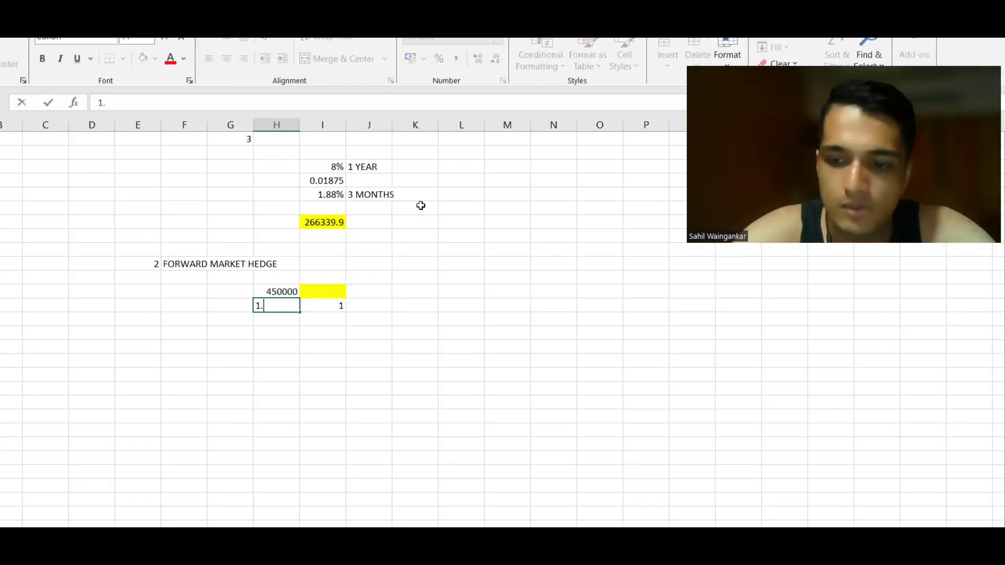
{"action": "key", "text": "alt+Tab"}
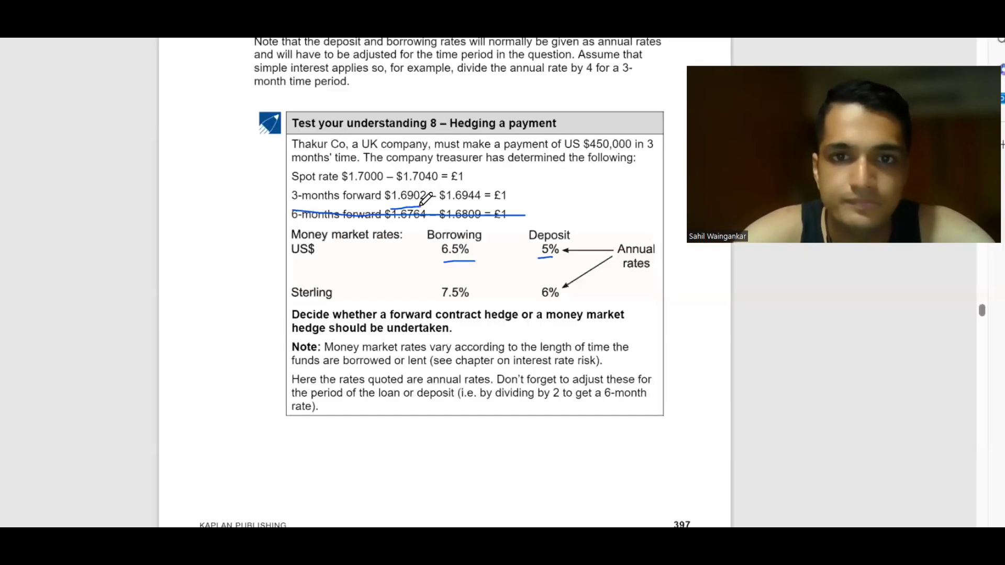
{"action": "key", "text": "alt+Tab"}
{"action": "key", "text": "BackSpace"}
{"action": "key", "text": "BackSpace"}
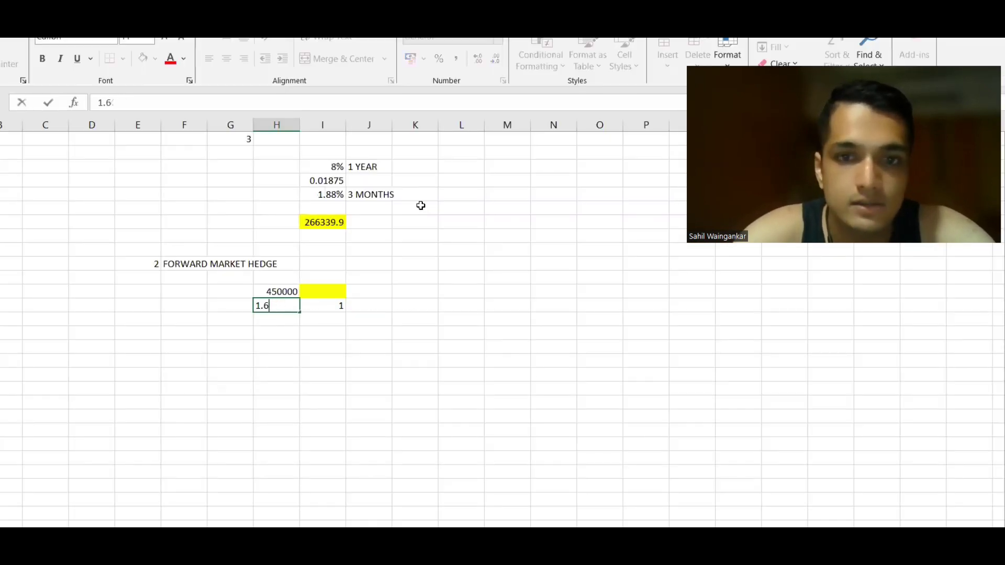
{"action": "type", "text": "902"}
{"action": "key", "text": "Tab"}
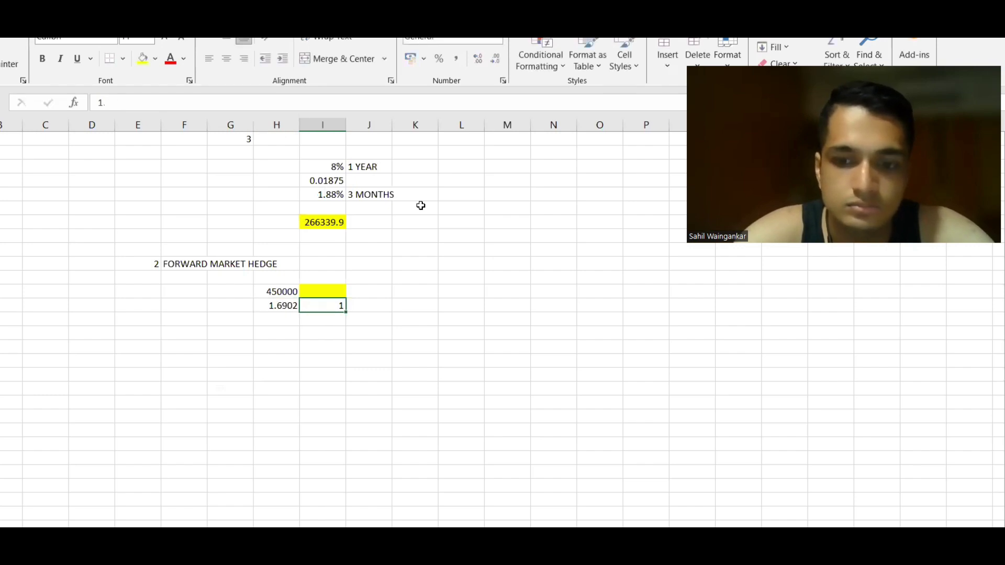
- Calculate the sterling cost of the forward hedge in the yellow cell beside 450000 with =H60*I61/H61
{"action": "key", "text": "Up"}
{"action": "type", "text": "="}
{"action": "key", "text": "Left"}
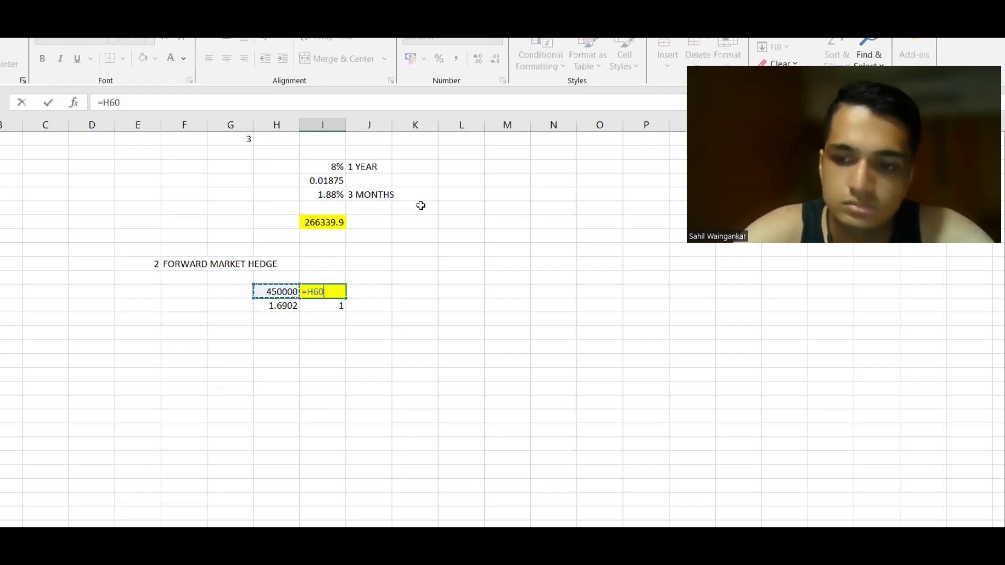
{"action": "type", "text": "*"}
{"action": "key", "text": "Down"}
{"action": "type", "text": "/"}
{"action": "key", "text": "Left"}
{"action": "key", "text": "Down"}
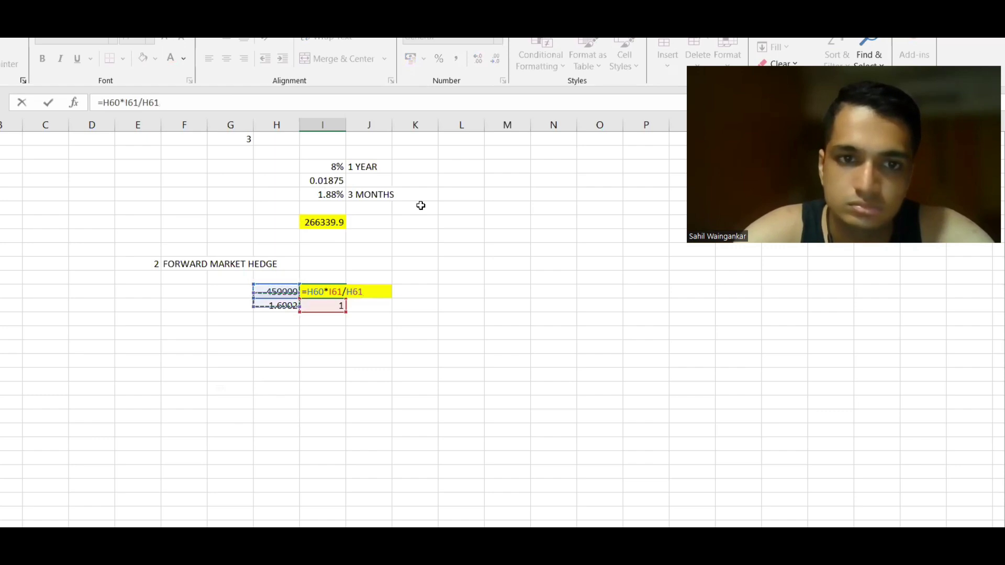
{"action": "key", "text": "Return"}
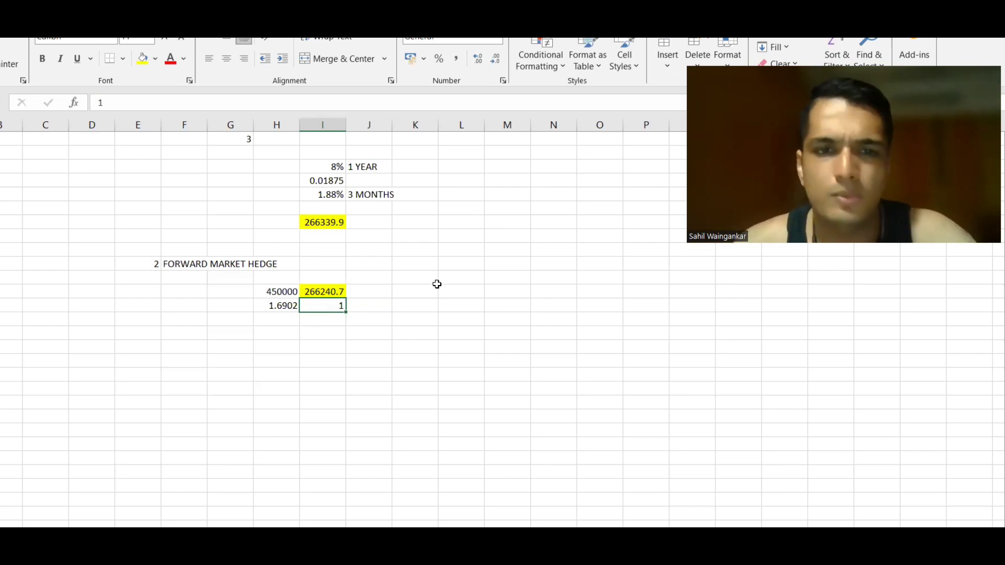
- Compare the money market and forward market hedge results in column I of the payment sheet
{"action": "left_click", "coordinate": [403, 305]}
{"action": "scroll", "coordinate": [404, 303], "scroll_direction": "up", "scroll_amount": 2}
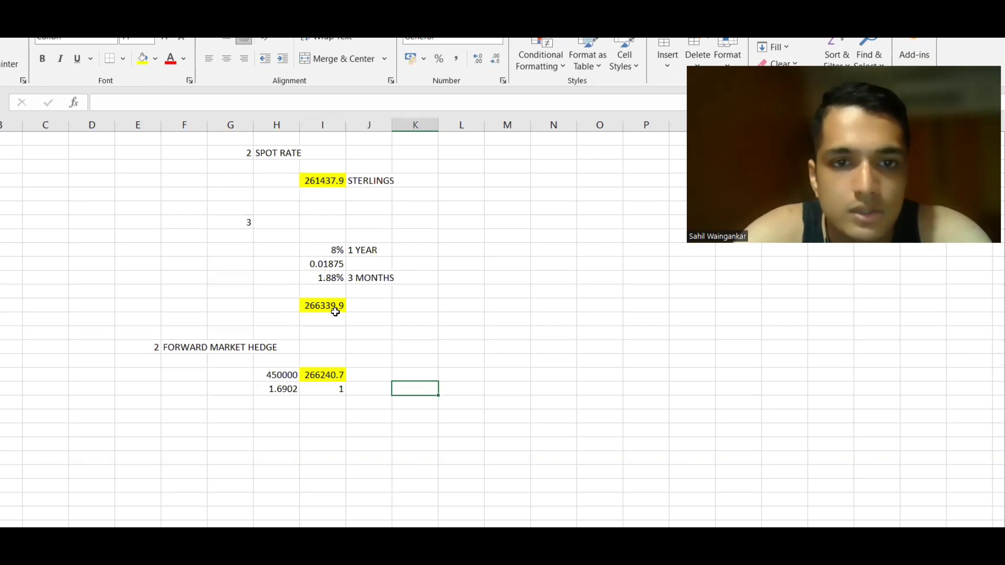
{"action": "left_click", "coordinate": [333, 309]}
{"action": "left_click", "coordinate": [335, 376]}
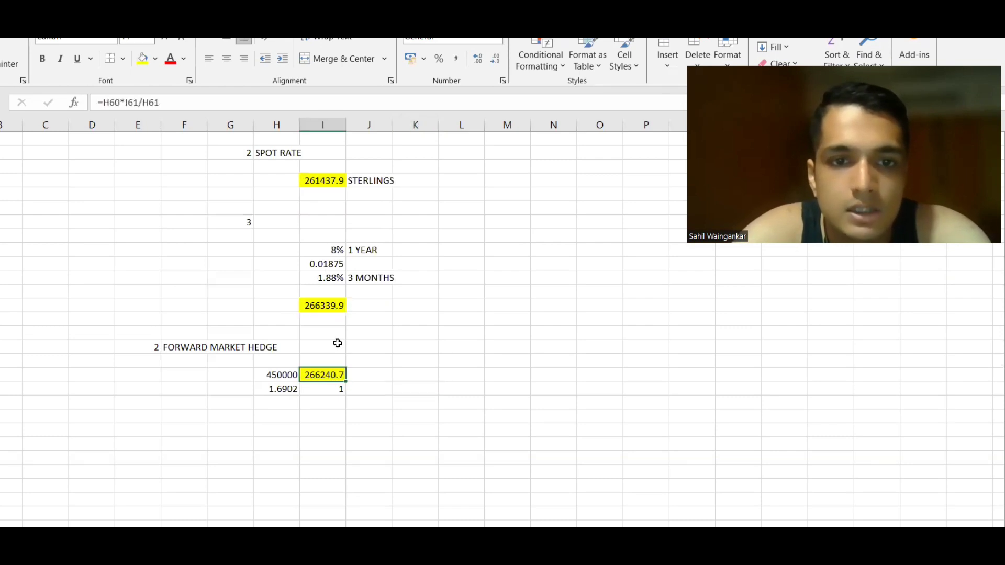
{"action": "left_click", "coordinate": [341, 308]}
{"action": "left_click", "coordinate": [335, 375]}
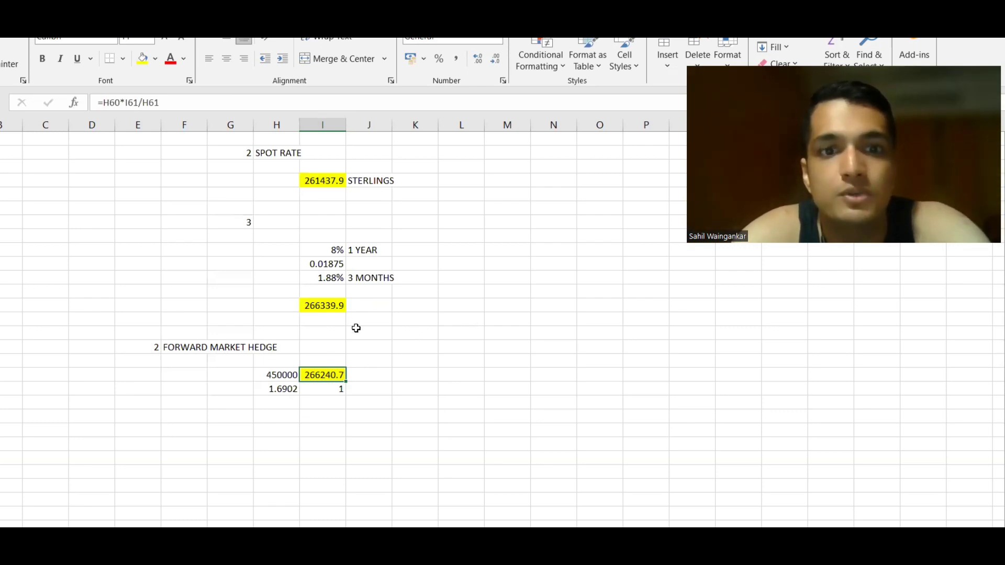
{"action": "left_click", "coordinate": [344, 307]}
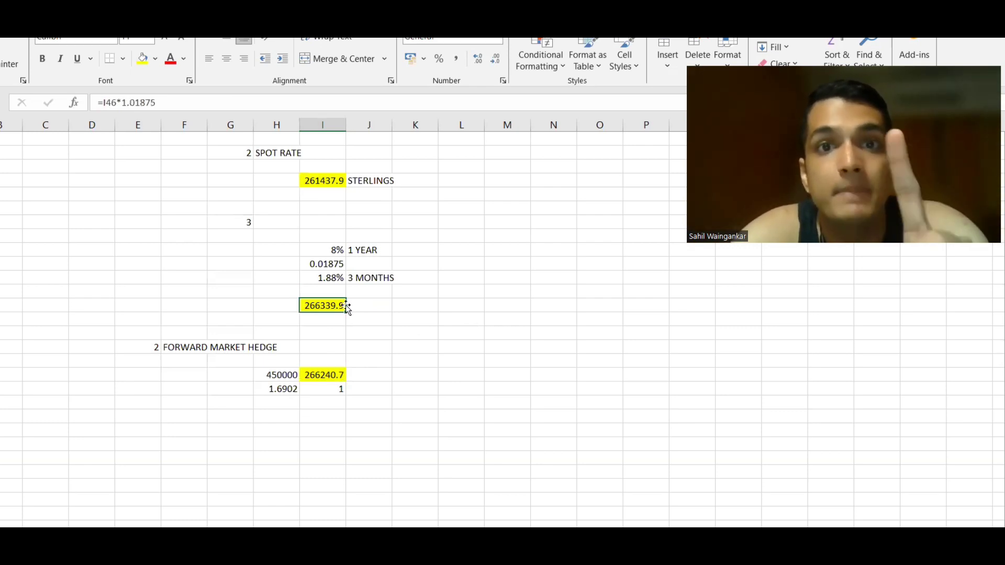
- In J57, calculate the difference between the money market and forward hedge payment costs with =I55-I60
{"action": "double_click", "coordinate": [382, 332]}
{"action": "type", "text": "="}
{"action": "key", "text": "Left"}
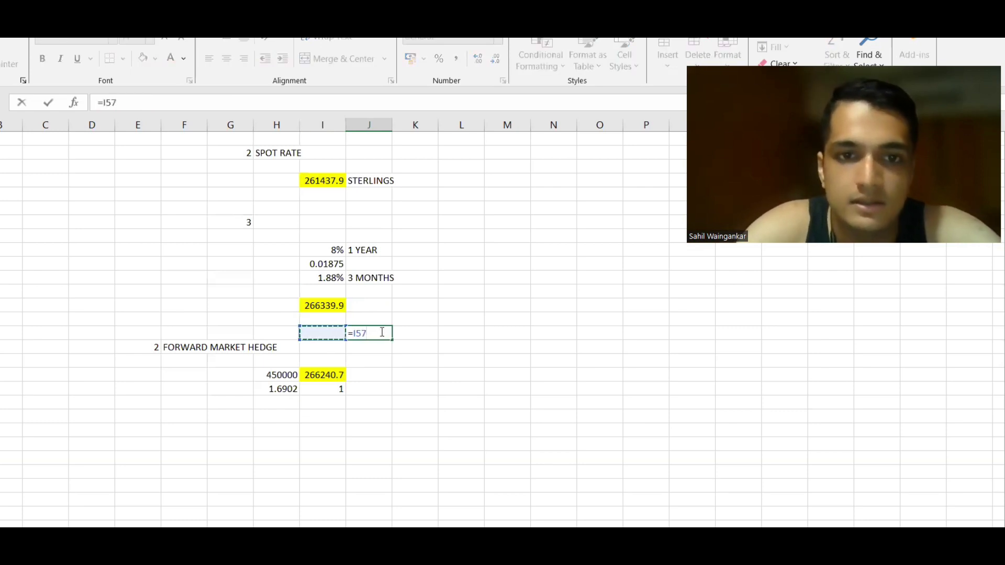
{"action": "key", "text": "Up"}
{"action": "key", "text": "Up"}
{"action": "type", "text": "-"}
{"action": "key", "text": "Down"}
{"action": "key", "text": "Down"}
{"action": "key", "text": "Down"}
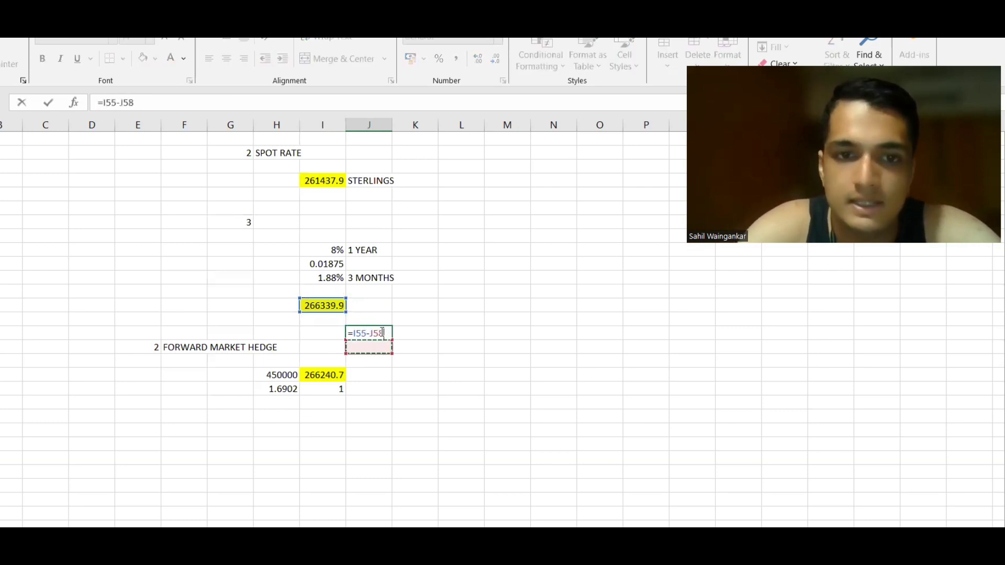
{"action": "key", "text": "Left"}
{"action": "key", "text": "Return"}
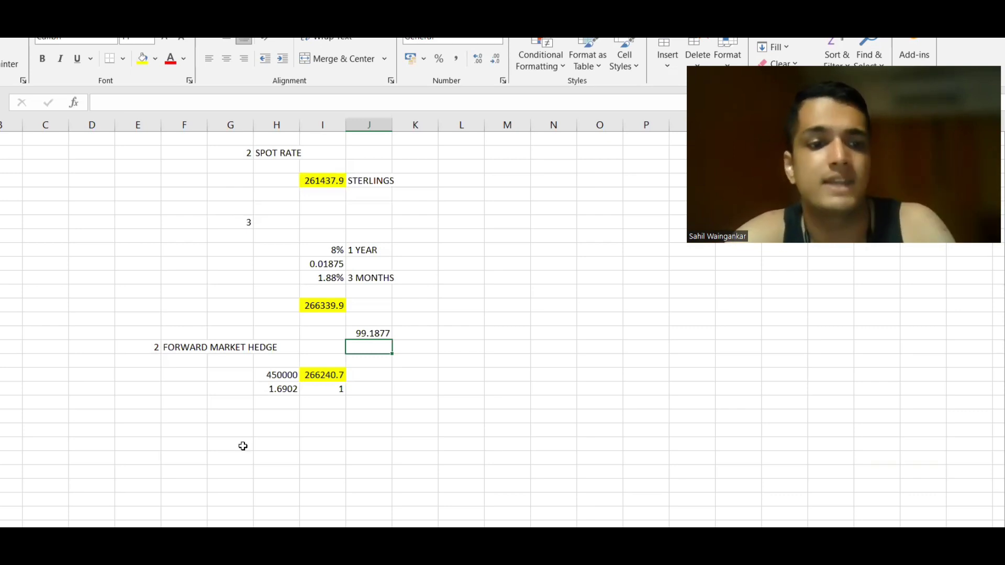
- On the receipt sheet, calculate in I24 the money market result in G23 minus the forward market result in H29
{"action": "key", "text": "ctrl+Page_Up"}
{"action": "left_click", "coordinate": [331, 338]}
{"action": "type", "text": "="}
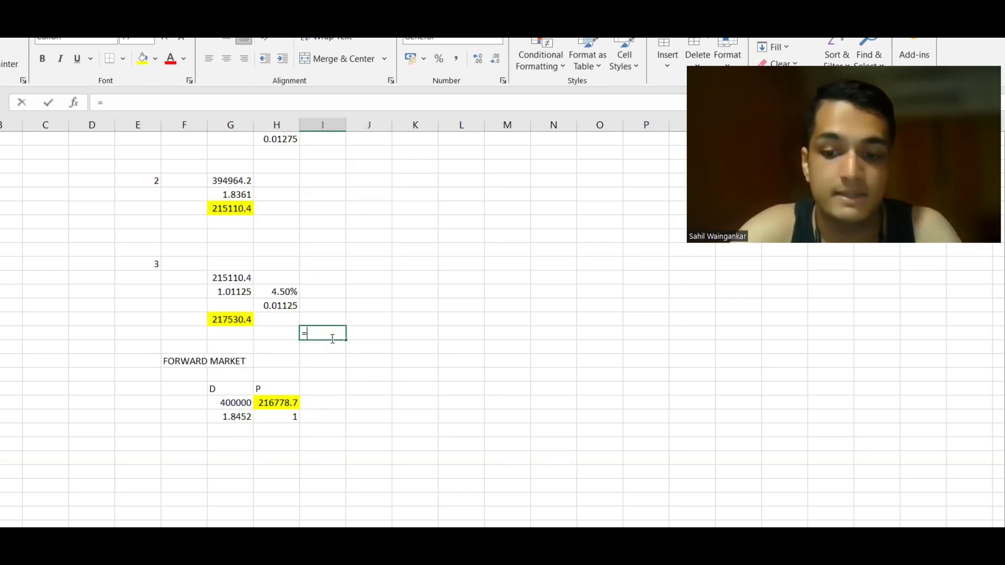
{"action": "key", "text": "Left"}
{"action": "key", "text": "Left"}
{"action": "key", "text": "Up"}
{"action": "type", "text": "-"}
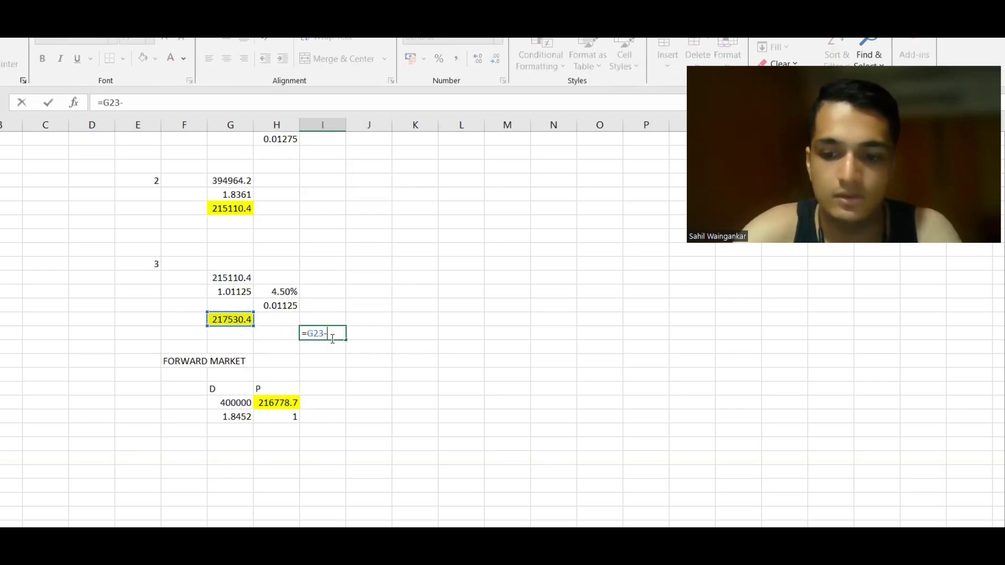
{"action": "key", "text": "Down"}
{"action": "key", "text": "Down"}
{"action": "key", "text": "Down"}
{"action": "key", "text": "Down"}
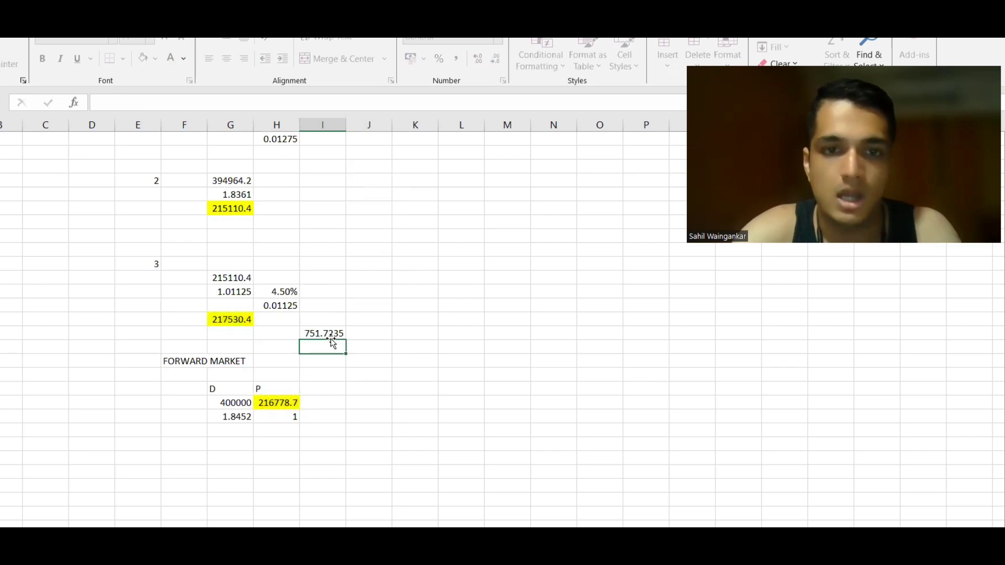
- Return to the payment hedge sheet and review its money market hedge workings
{"action": "left_click", "coordinate": [84, 539]}
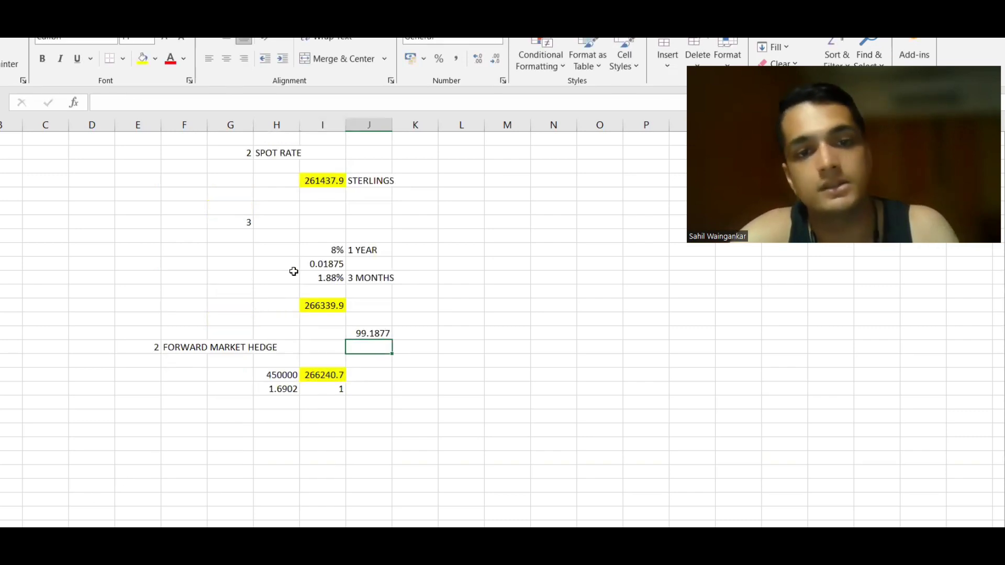
{"action": "scroll", "coordinate": [385, 261], "scroll_direction": "up", "scroll_amount": 7}
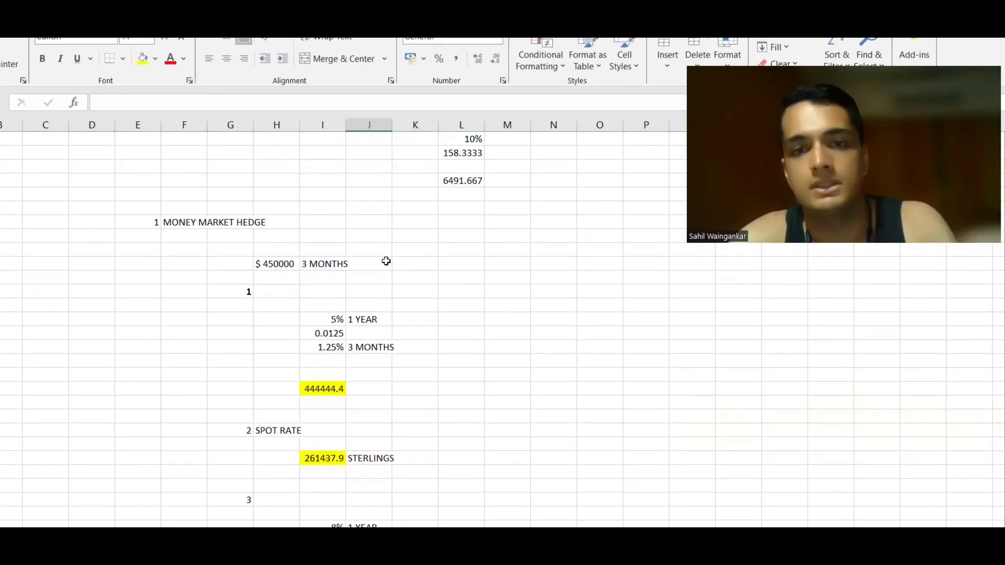